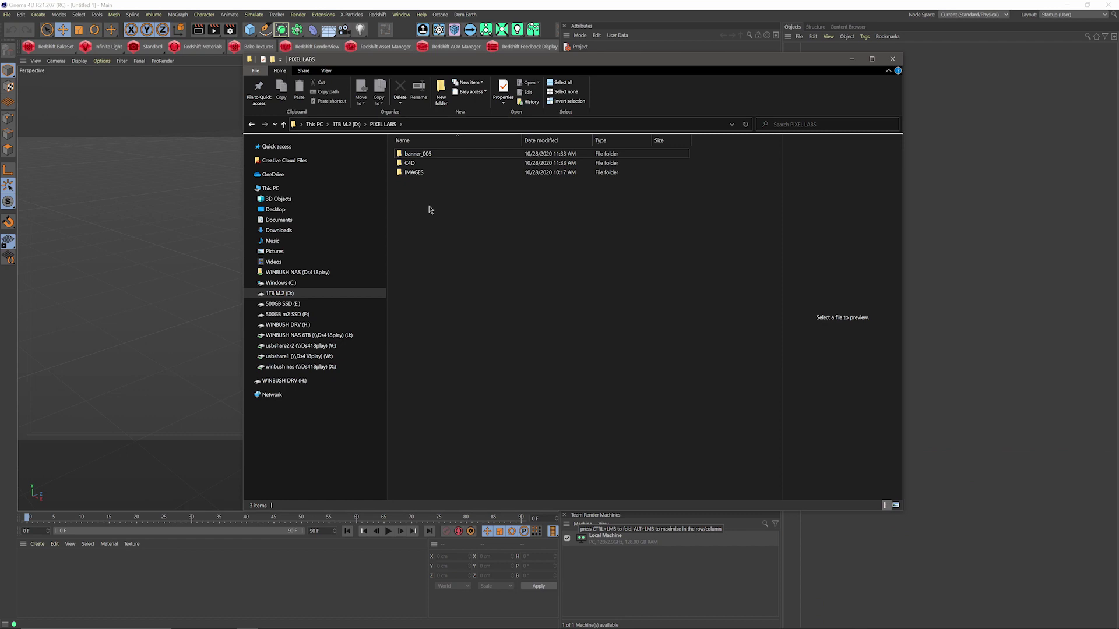
Step: Open the banner_005 folder and select the banner_005.c4d scene file
double_click(441, 155)
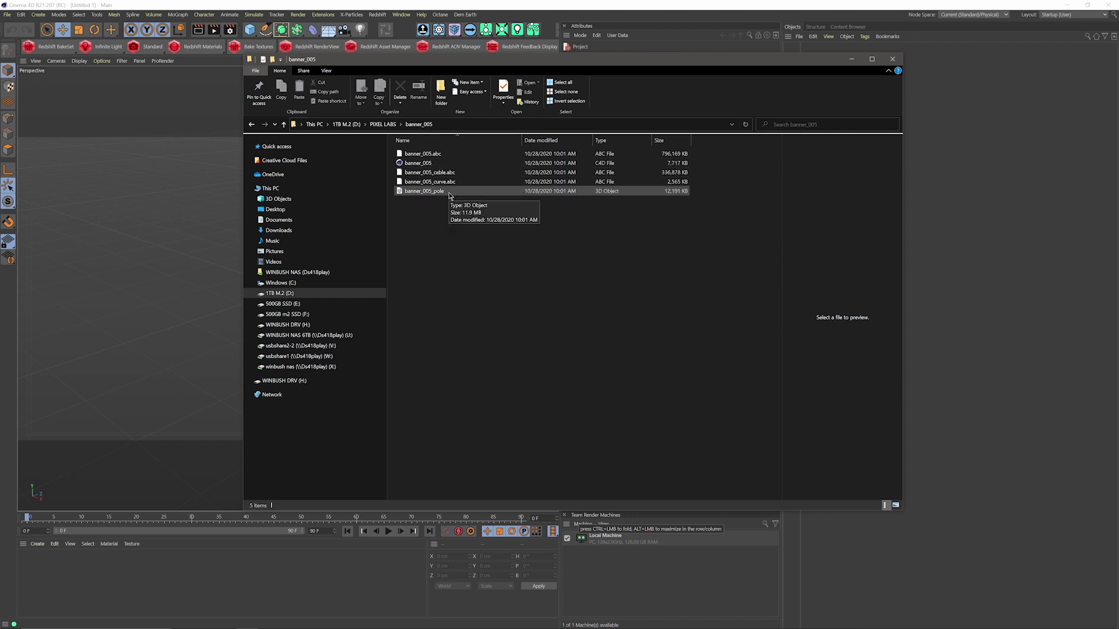
left_click(423, 163)
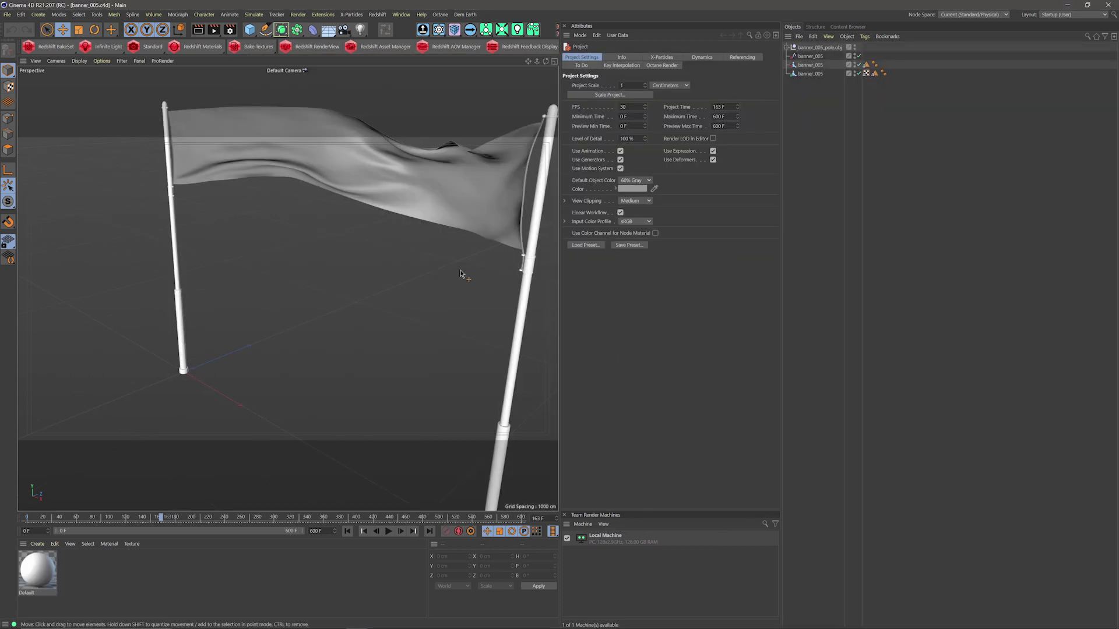
Step: Frame the banner between the poles, play its waving cloth animation, then pause and rewind to frame 0
scroll(445, 285, "down", 5)
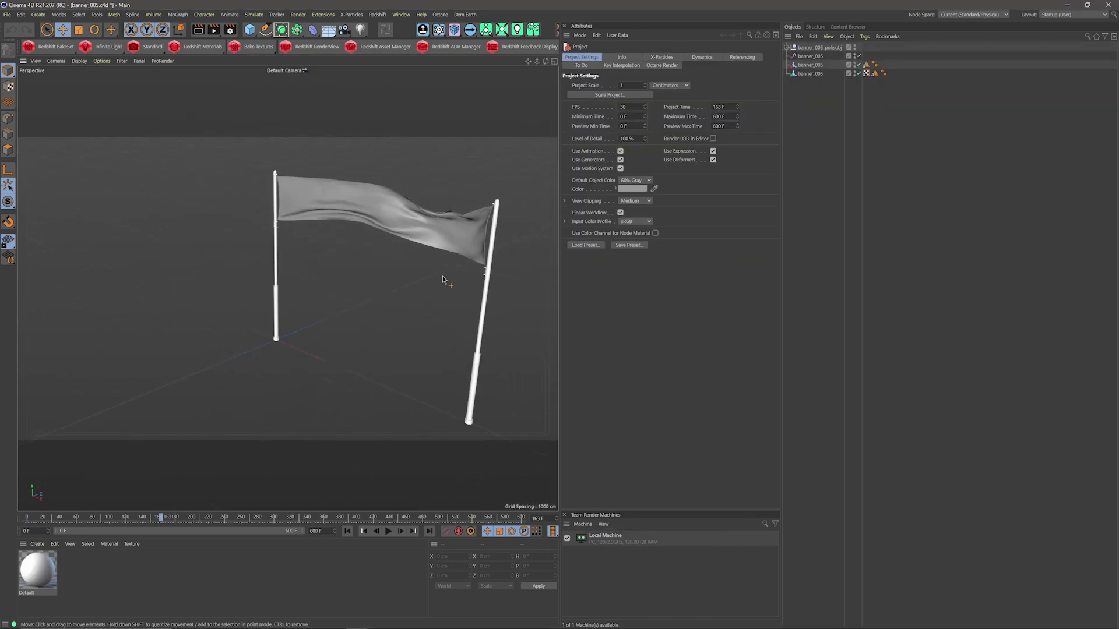
left_click_drag(443, 281, 402, 271, "alt")
key("shift+f")
left_click(388, 531)
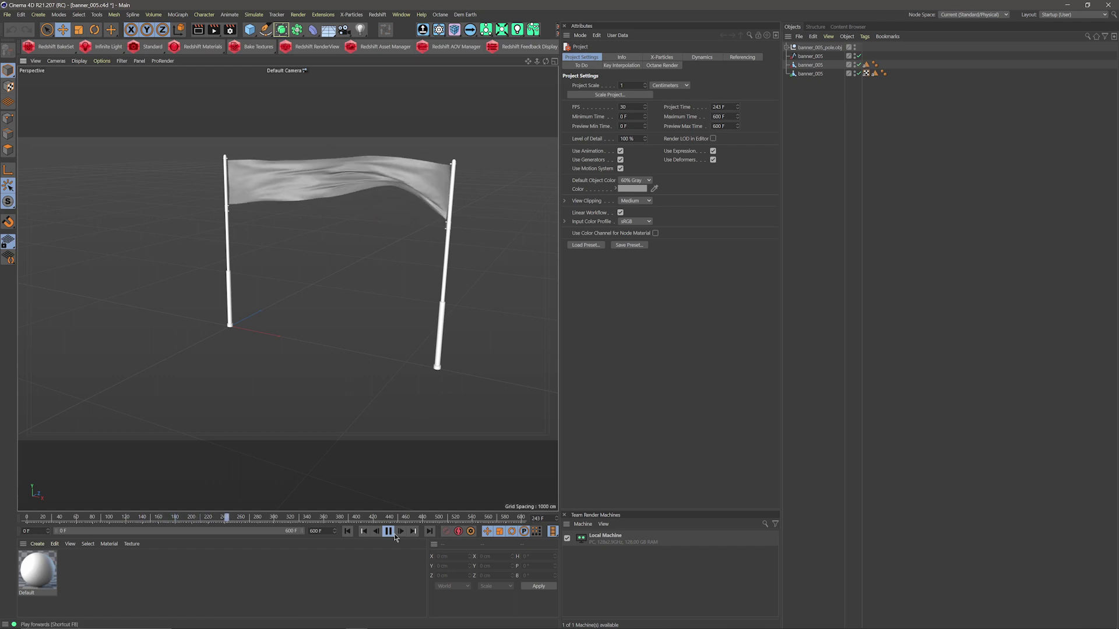
left_click(388, 531)
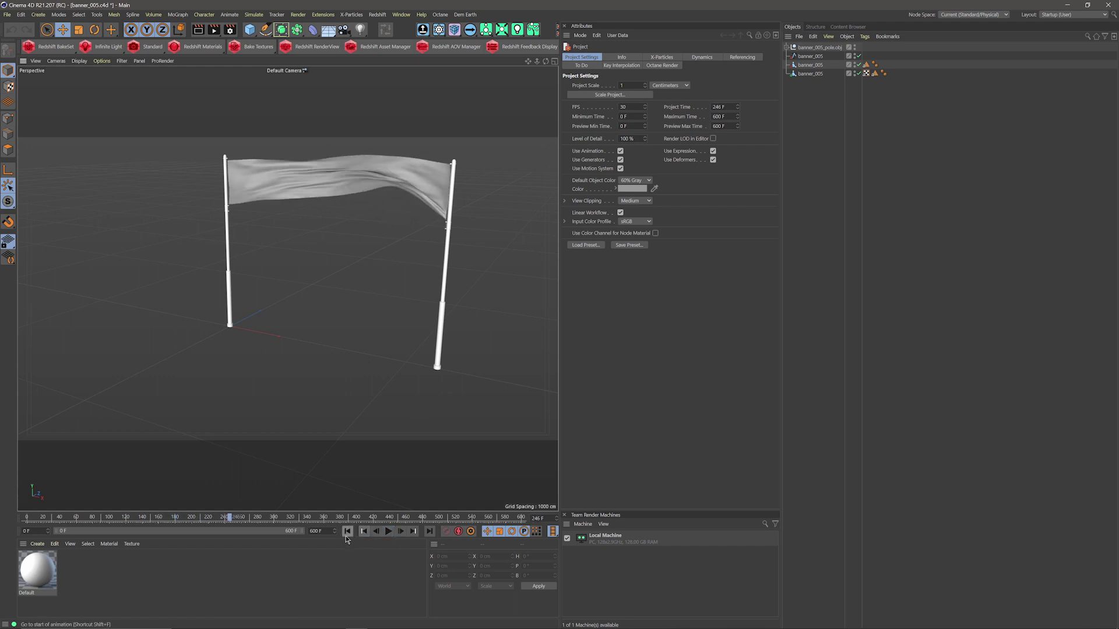
left_click(347, 531)
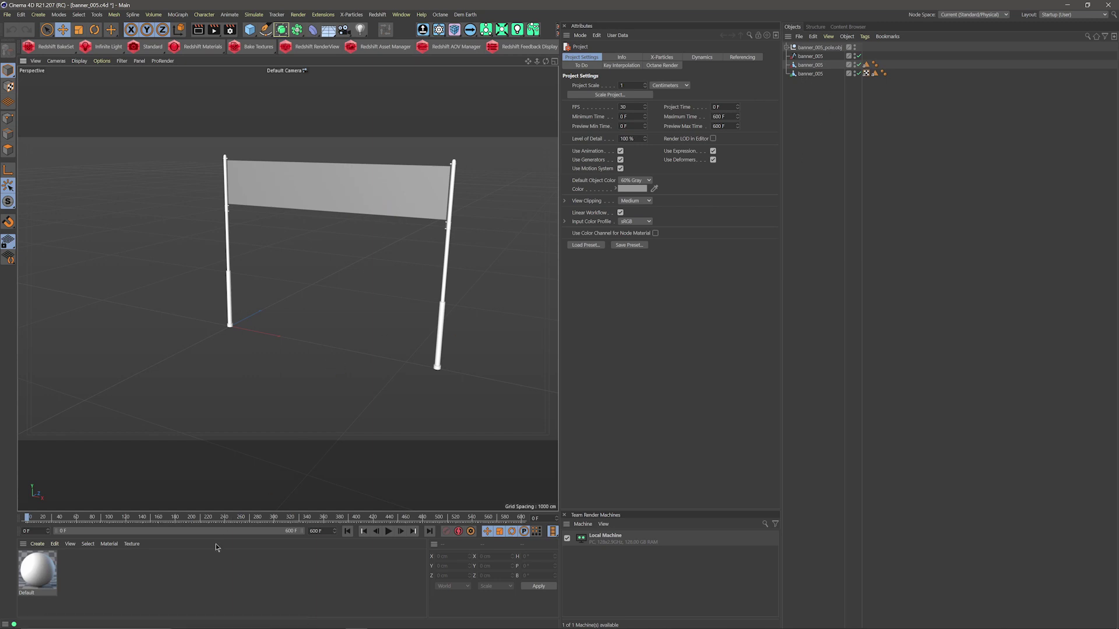
Step: Create a new material and name it FLAG
double_click(113, 571)
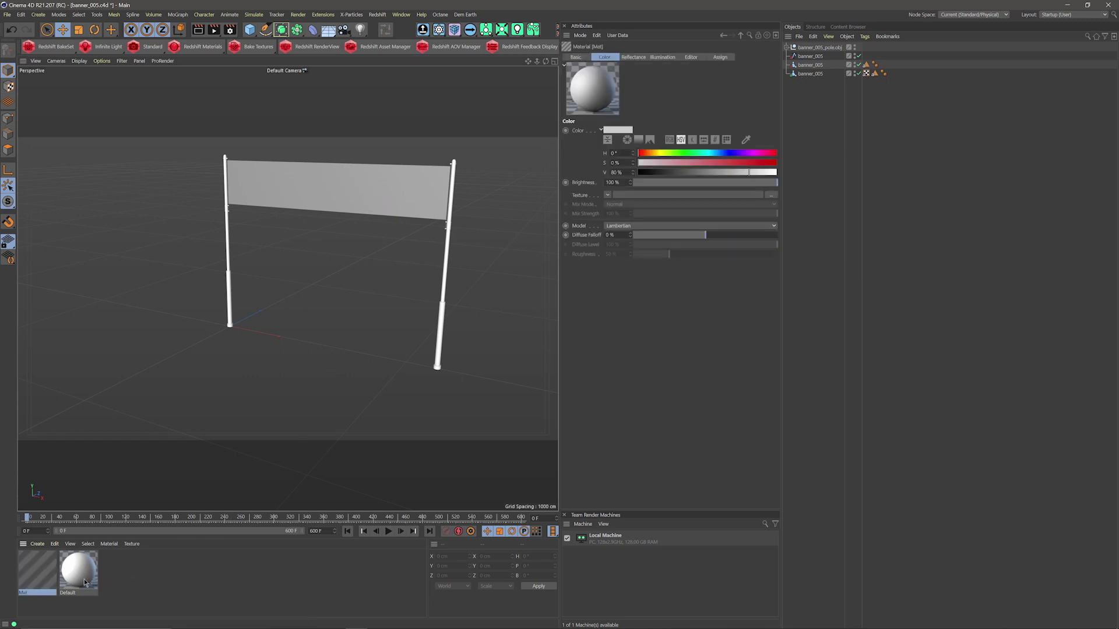
double_click(30, 594)
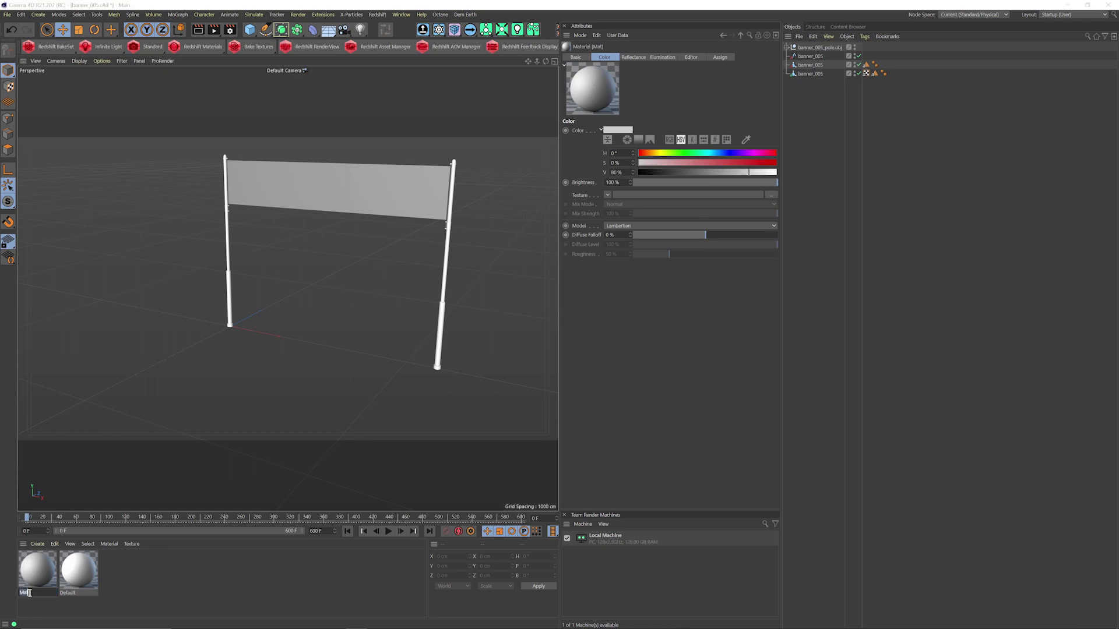
type("FLAG")
key("Return")
Step: Open FLAG in the Material Editor on its Color channel, then bring File Explorer forward
double_click(45, 577)
left_click_drag(265, 73, 543, 86)
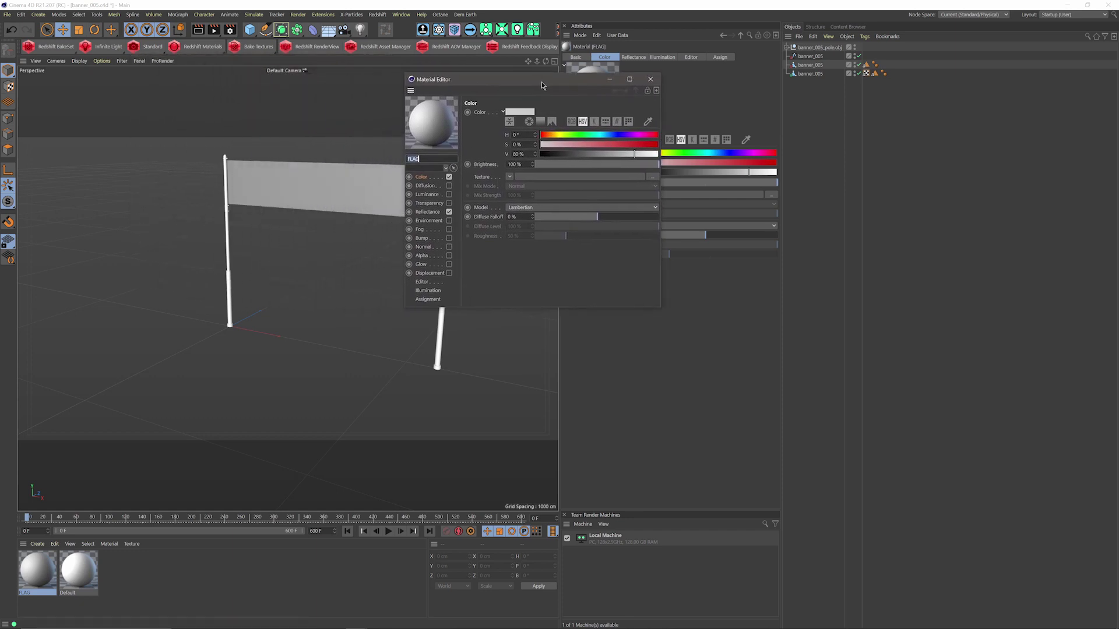
left_click(432, 178)
left_click(247, 621)
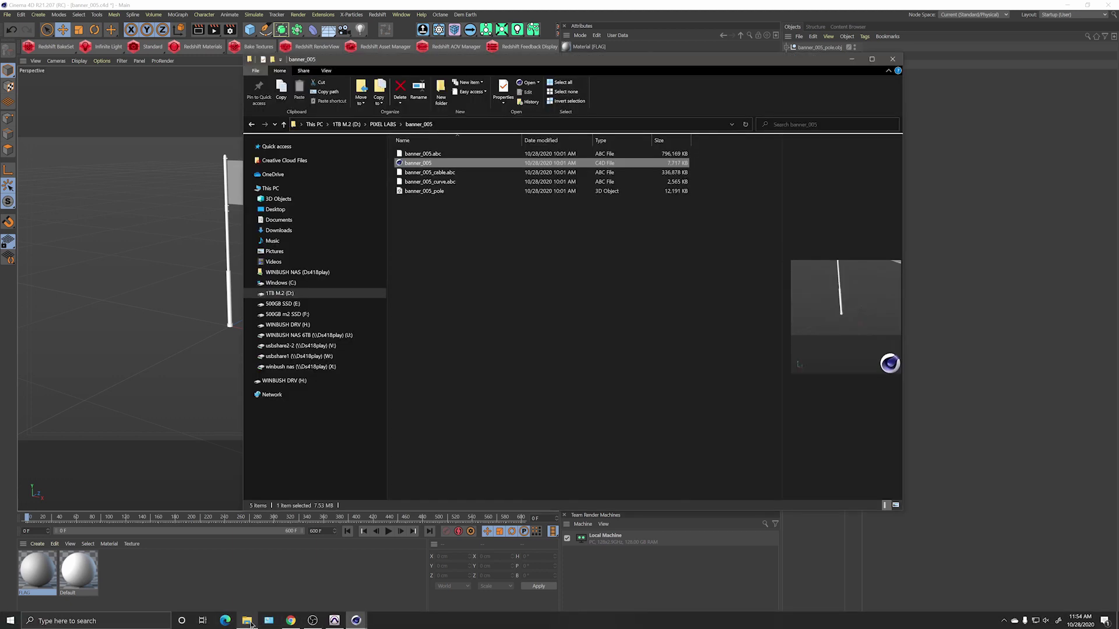
Step: Load Finish Line.png from PIXEL LABS\IMAGES as FLAG's Color texture, keeping it in its original location
left_click(382, 124)
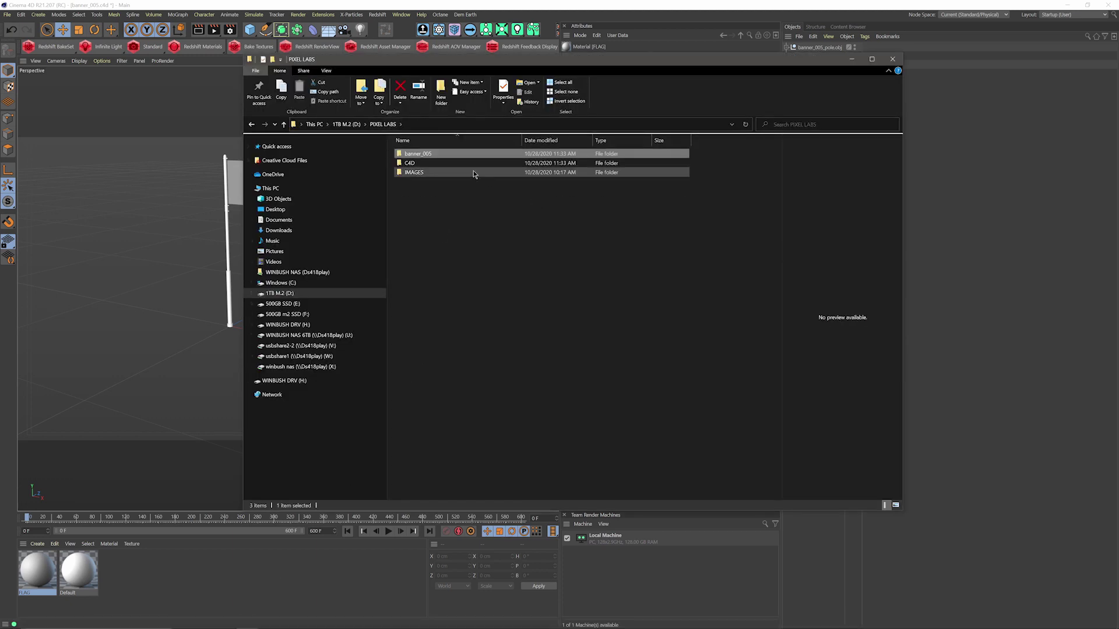
double_click(431, 173)
left_click(419, 169)
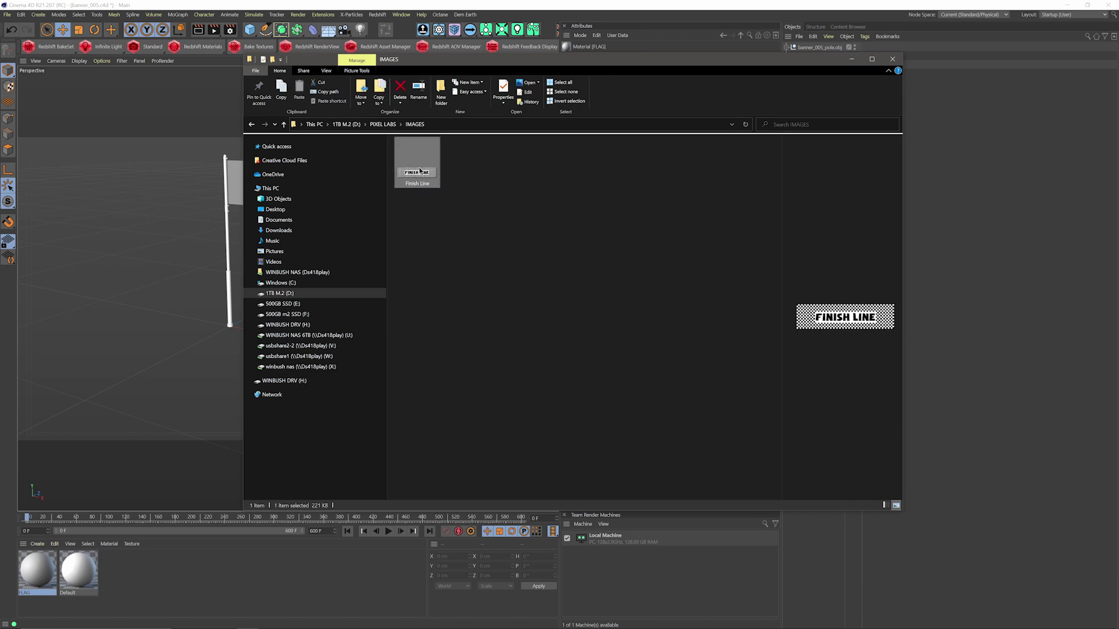
double_click(419, 170)
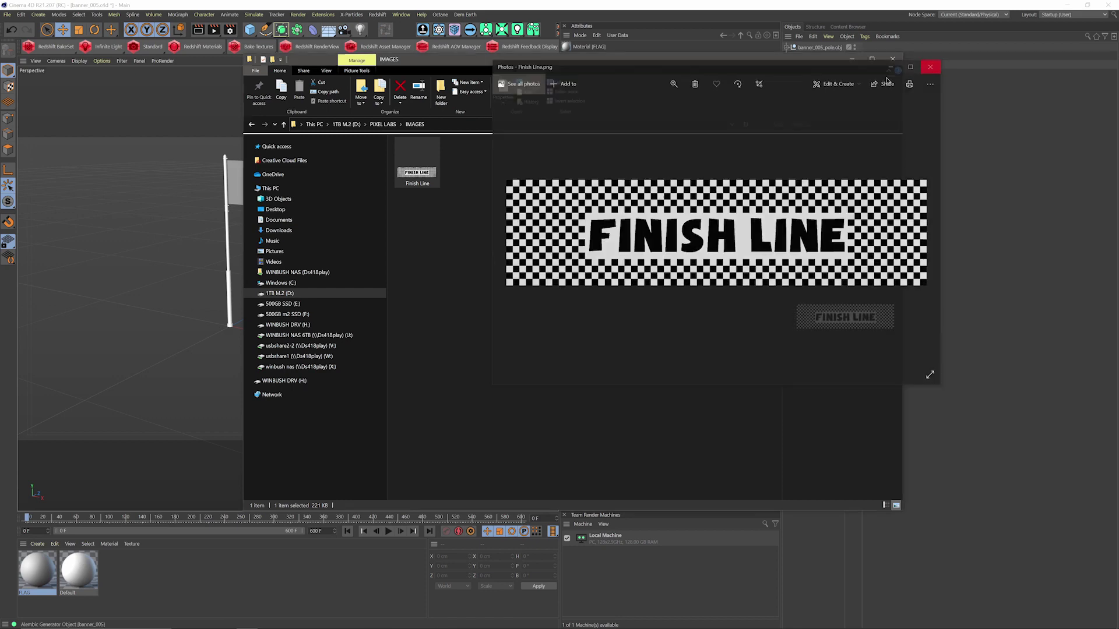
left_click(933, 64)
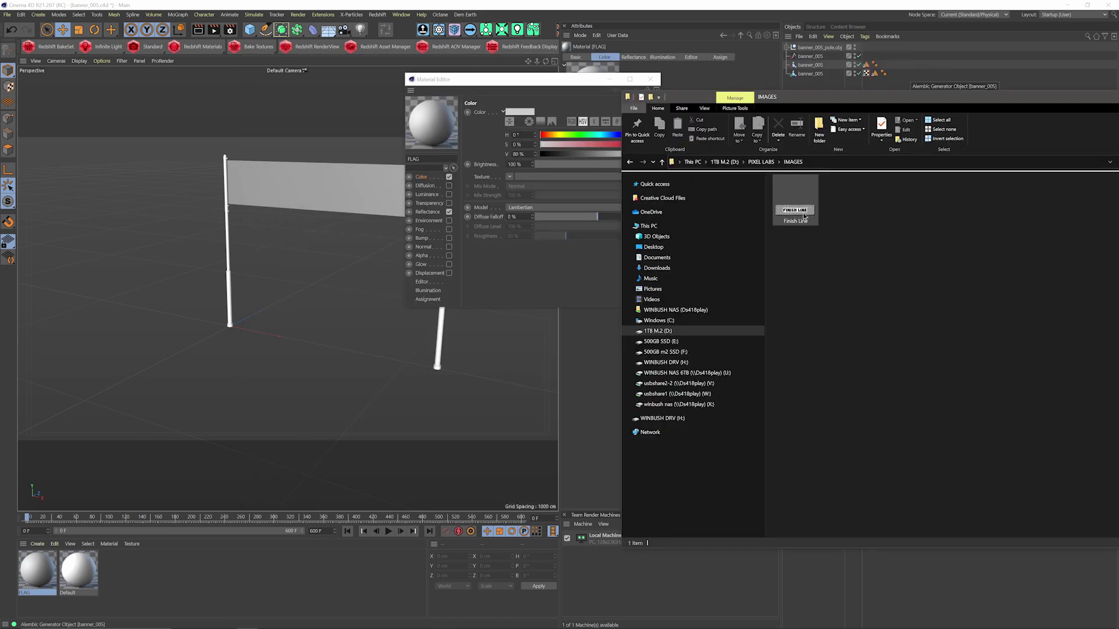
left_click_drag(804, 216, 543, 177)
left_click(624, 360)
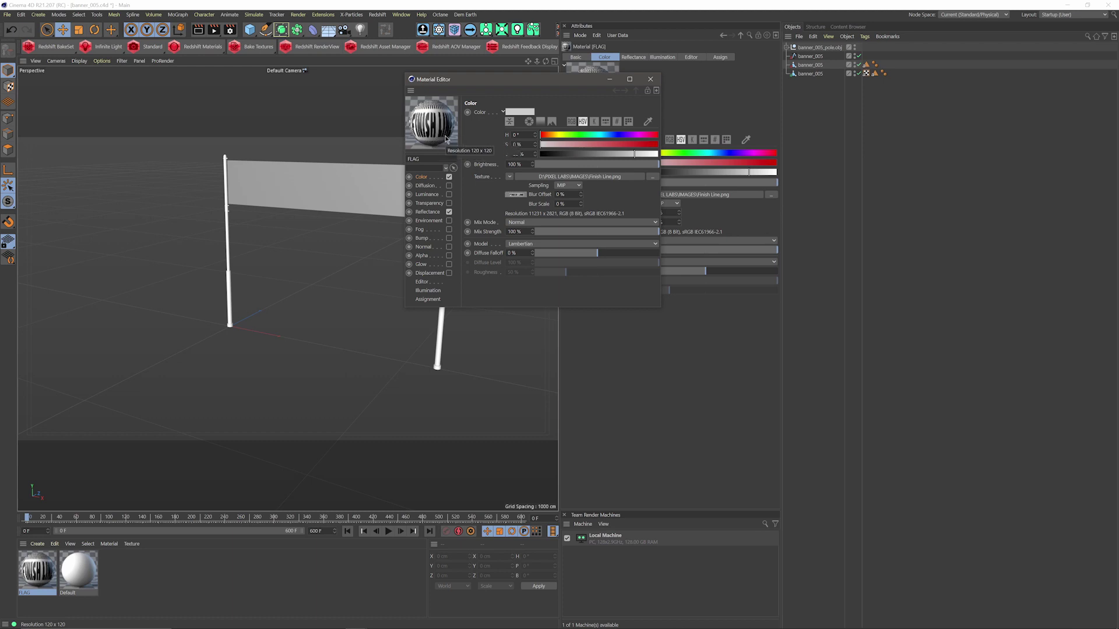
Step: Swap FLAG's default specular for a GGX reflectance layer at 1 % opacity, then close the editor
left_click(428, 212)
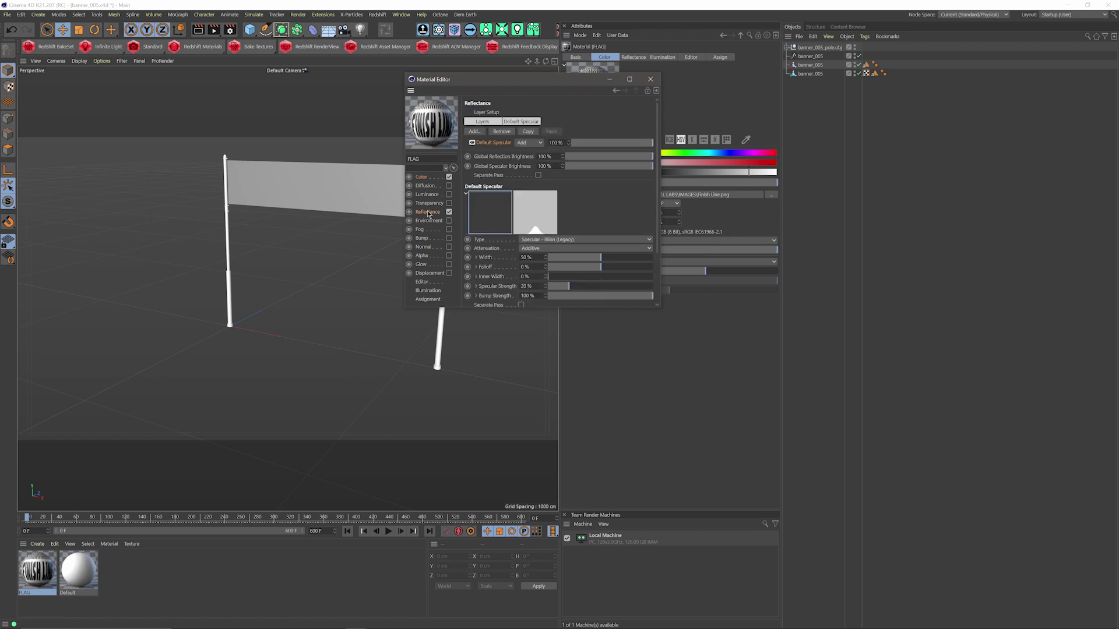
left_click(500, 132)
left_click(475, 132)
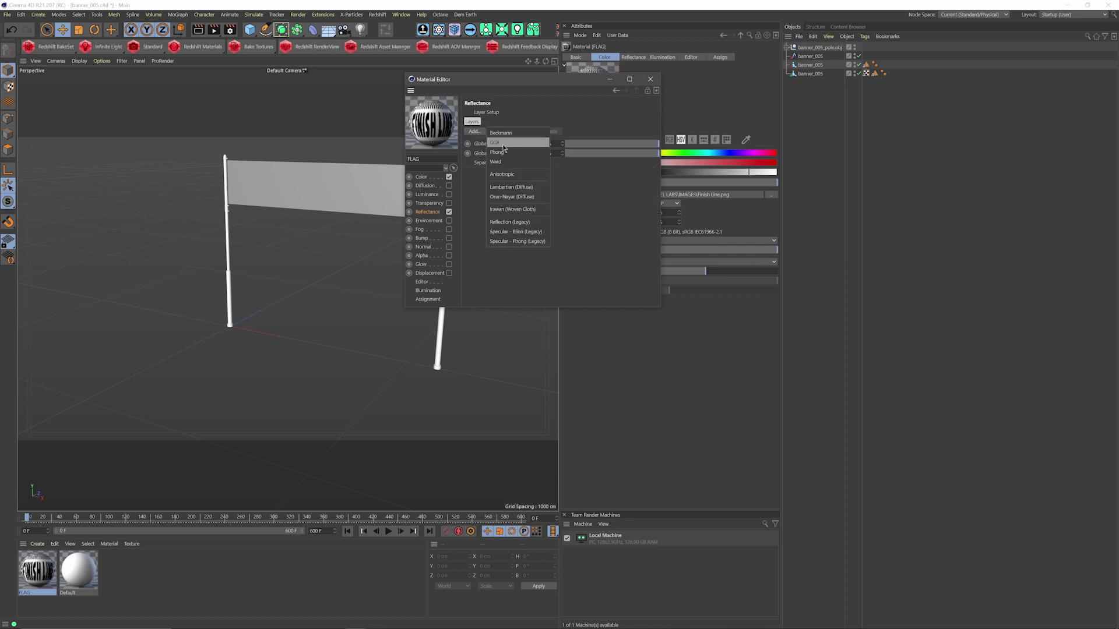
left_click(503, 144)
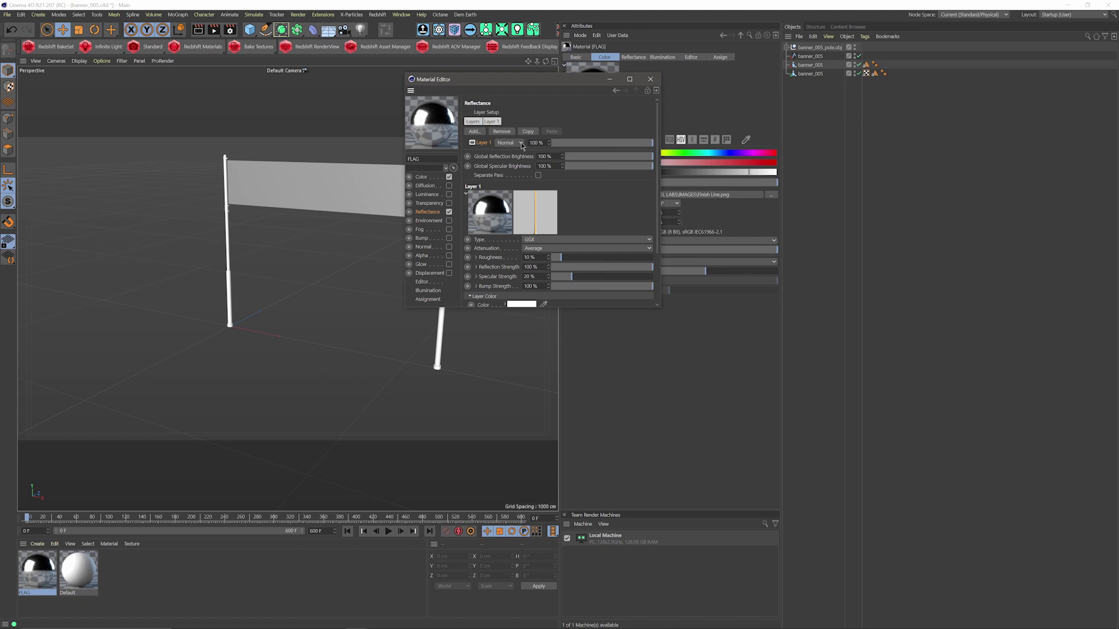
left_click(544, 141)
type("1")
key("Return")
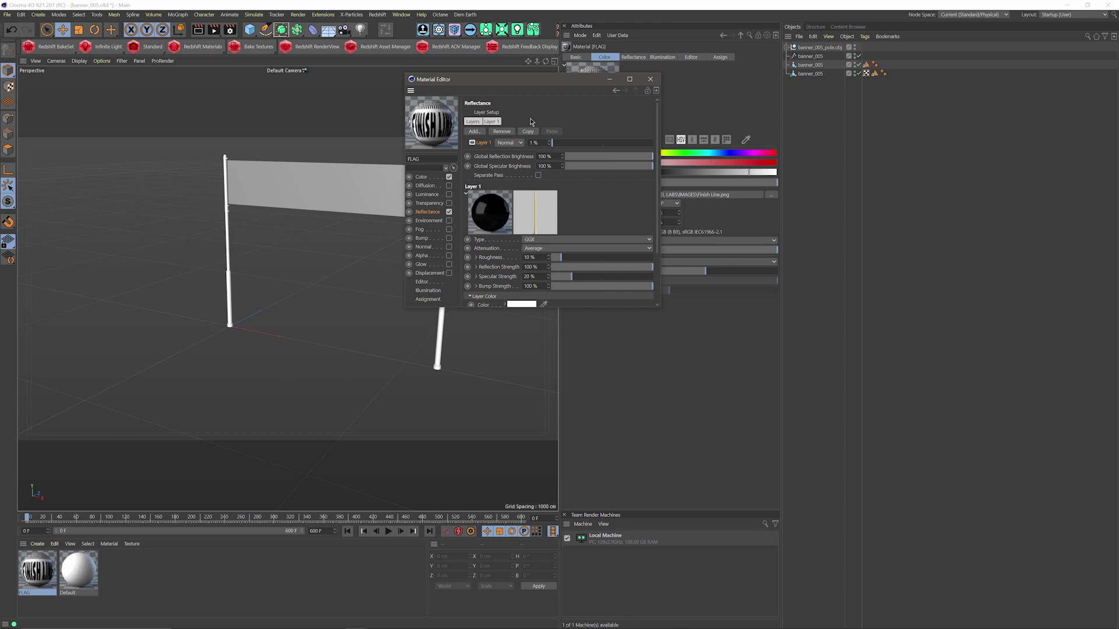
left_click(647, 84)
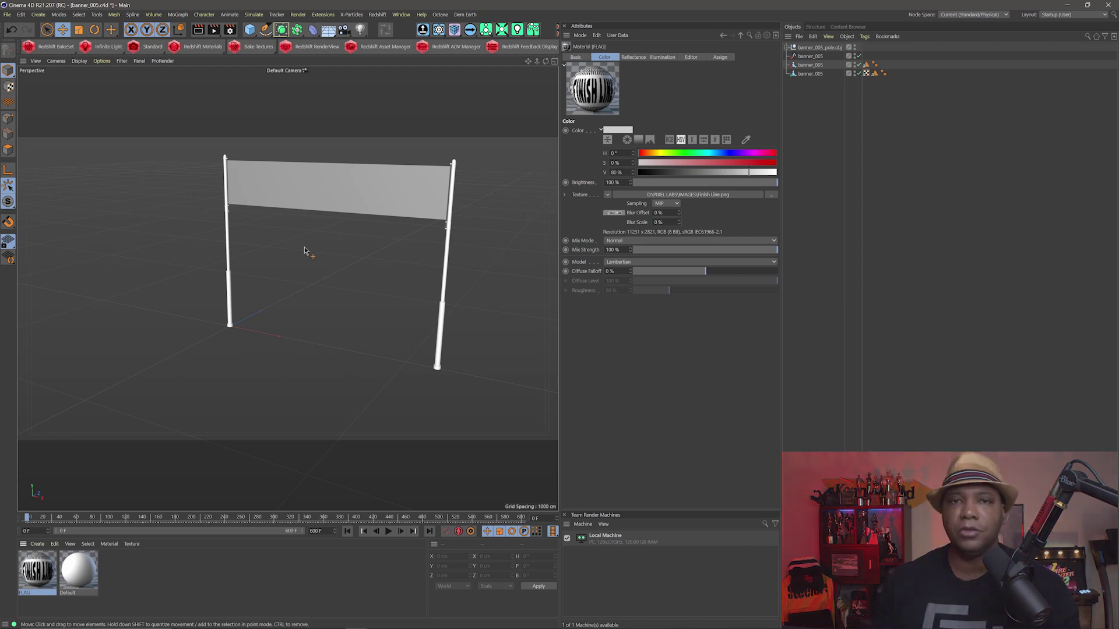
Step: Duplicate banner_005, make the copy banner_005.1 editable, and apply the FLAG material to it
left_click(811, 74)
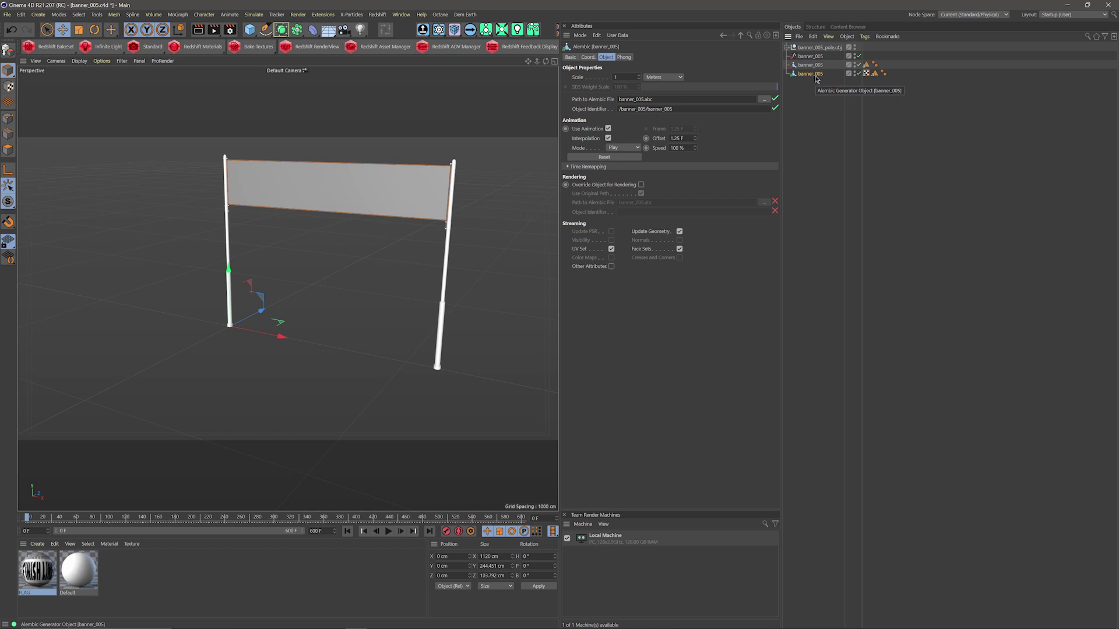
left_click_drag(816, 80, 820, 85, "ctrl")
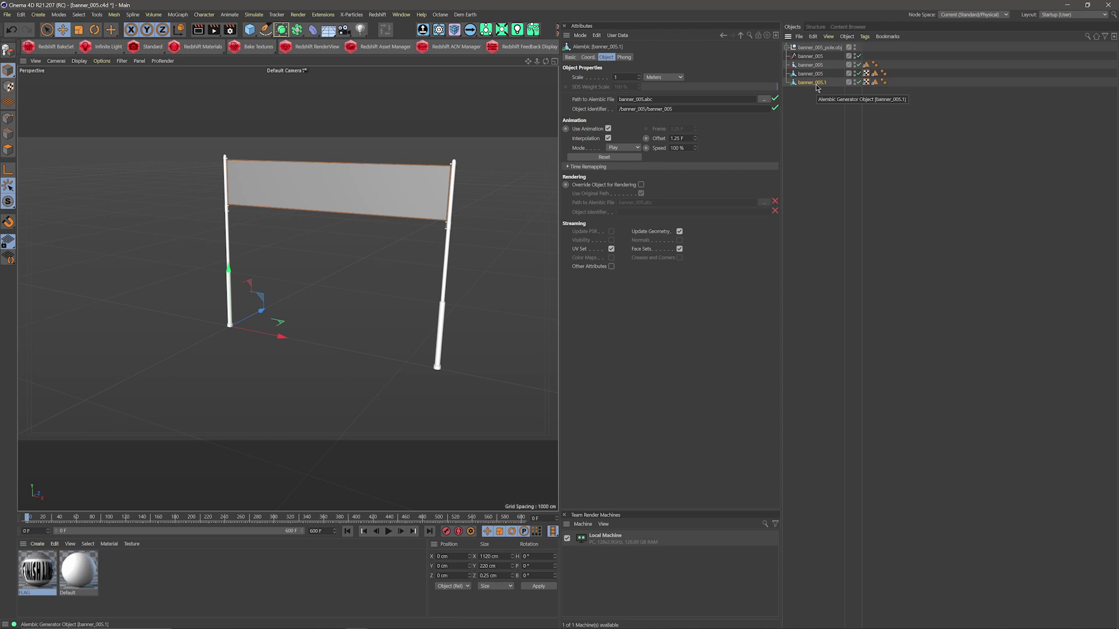
key("c")
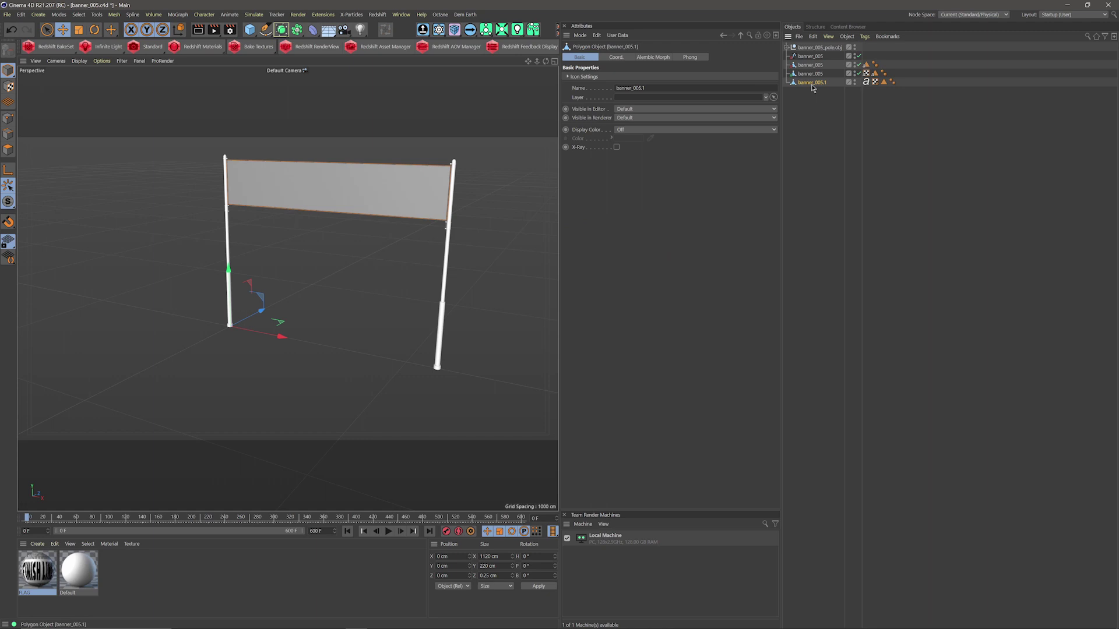
left_click_drag(45, 579, 819, 85)
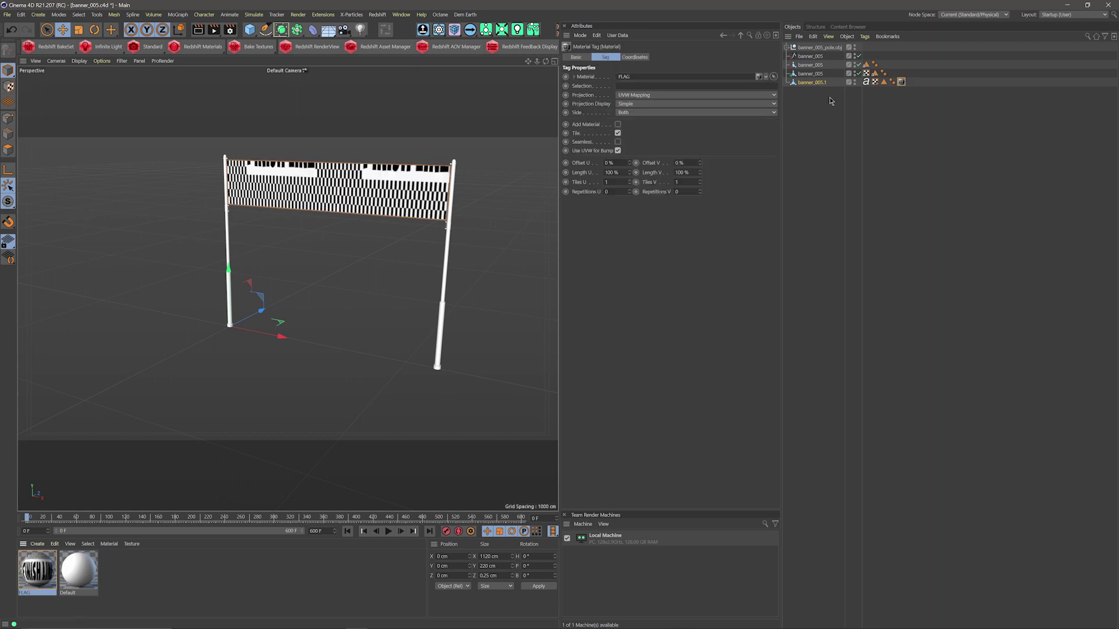
Step: Stretch the FLAG tag's texture to 150 % horizontal and 50 % vertical length
left_click(828, 116)
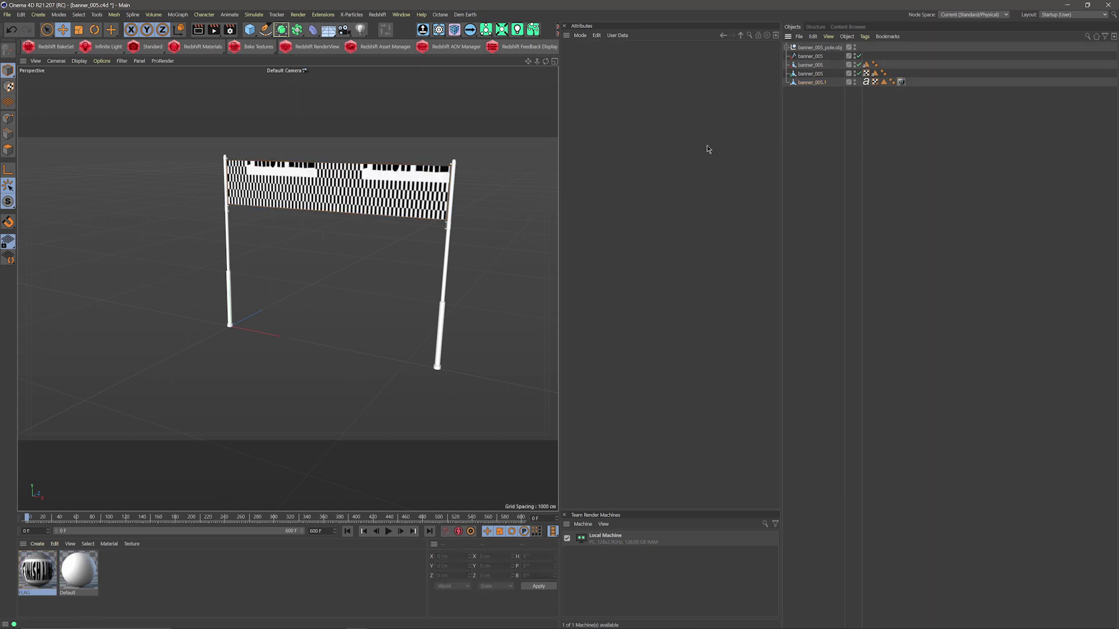
left_click(901, 81)
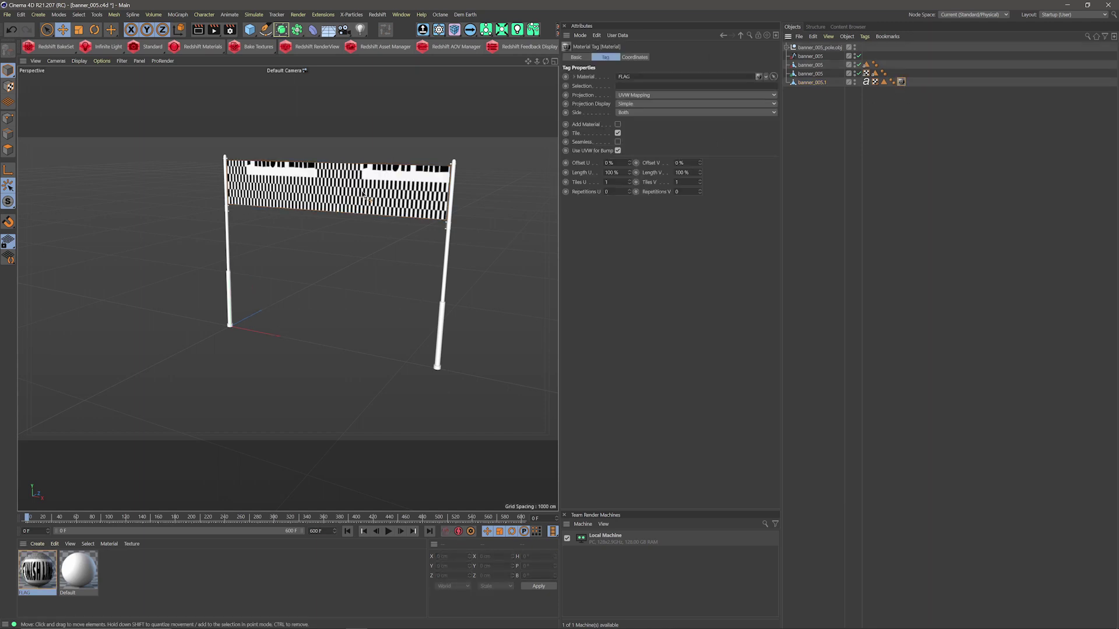
left_click_drag(633, 165, 729, 155)
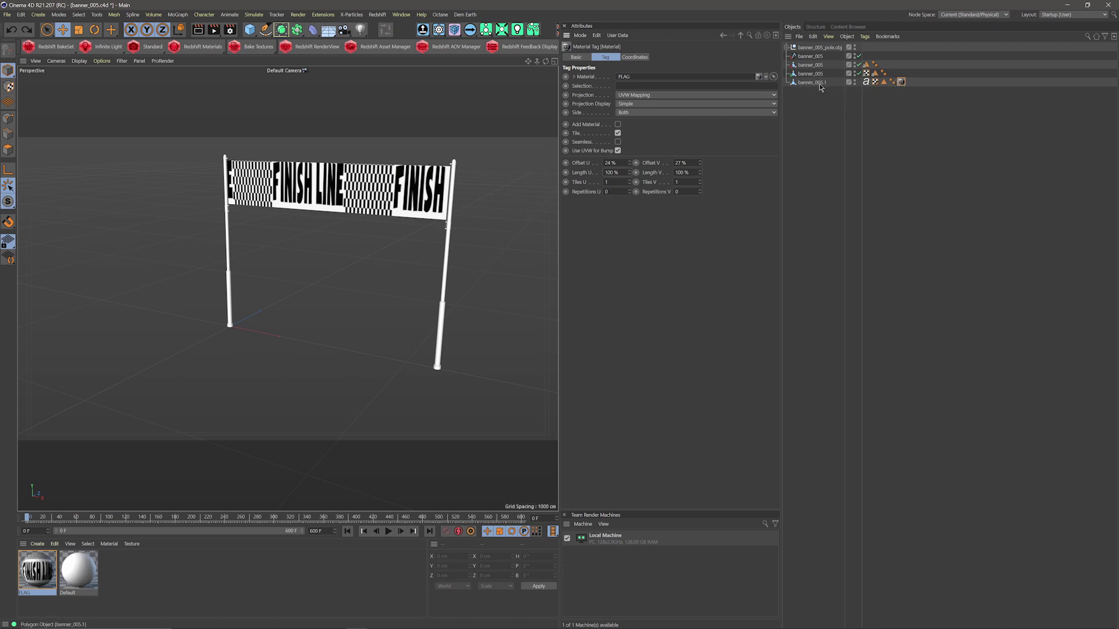
left_click_drag(629, 173, 632, 163)
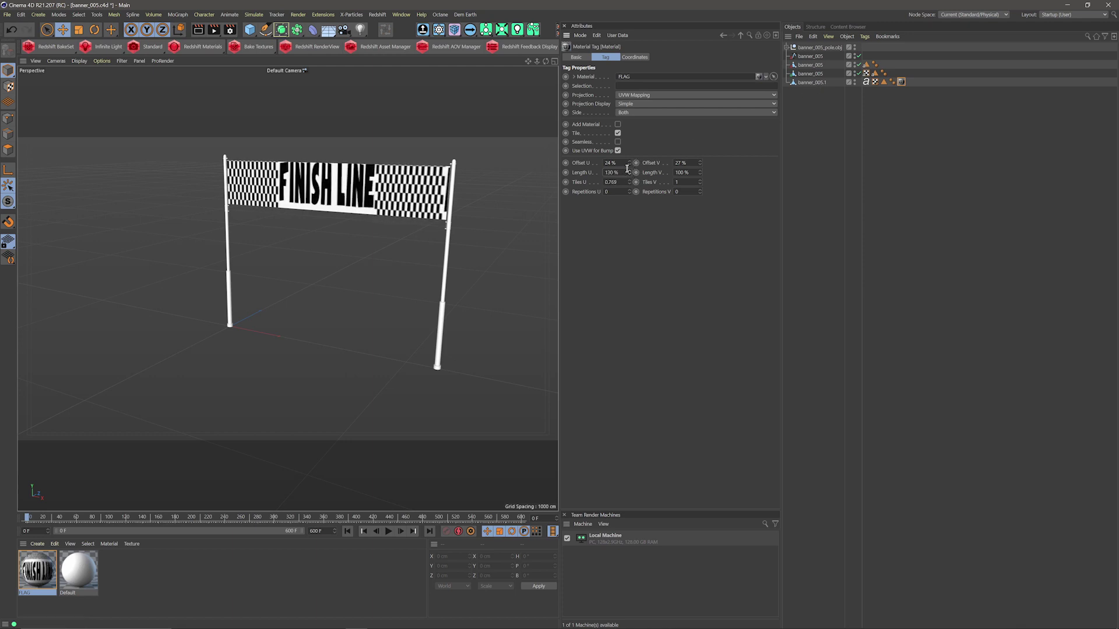
type("150")
key("Return")
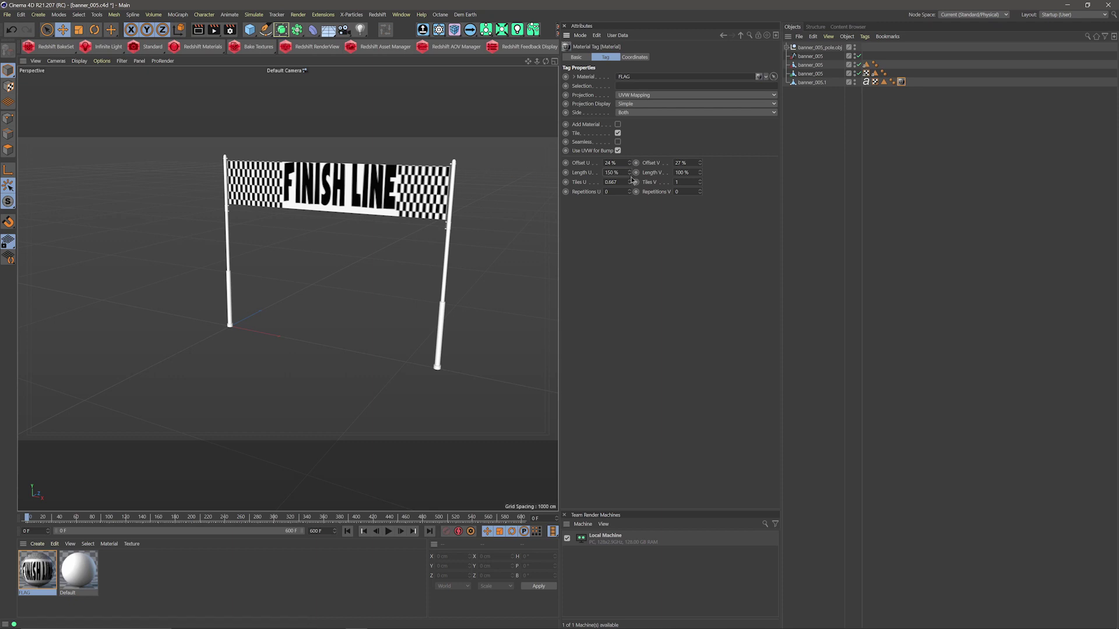
left_click_drag(700, 176, 700, 186)
double_click(691, 173)
type("50")
key("Return")
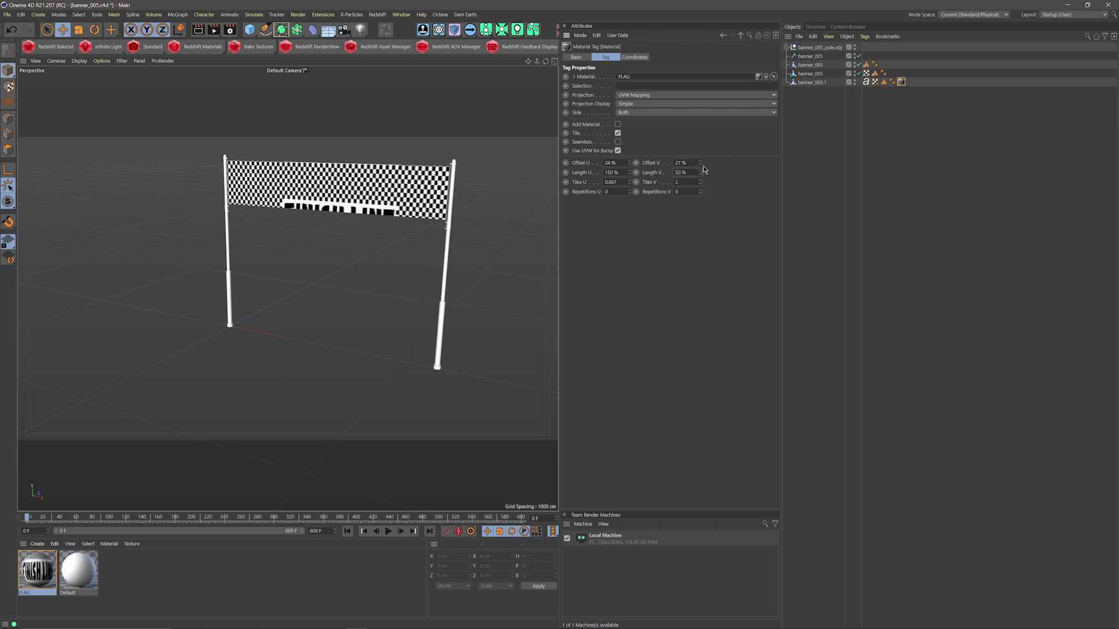
Step: Offset the texture to 16 % / 5 % to centre FINISH LINE, and move the FLAG tag onto banner_005
left_click_drag(701, 167, 701, 179)
left_click_drag(629, 163, 632, 166)
left_click(631, 167)
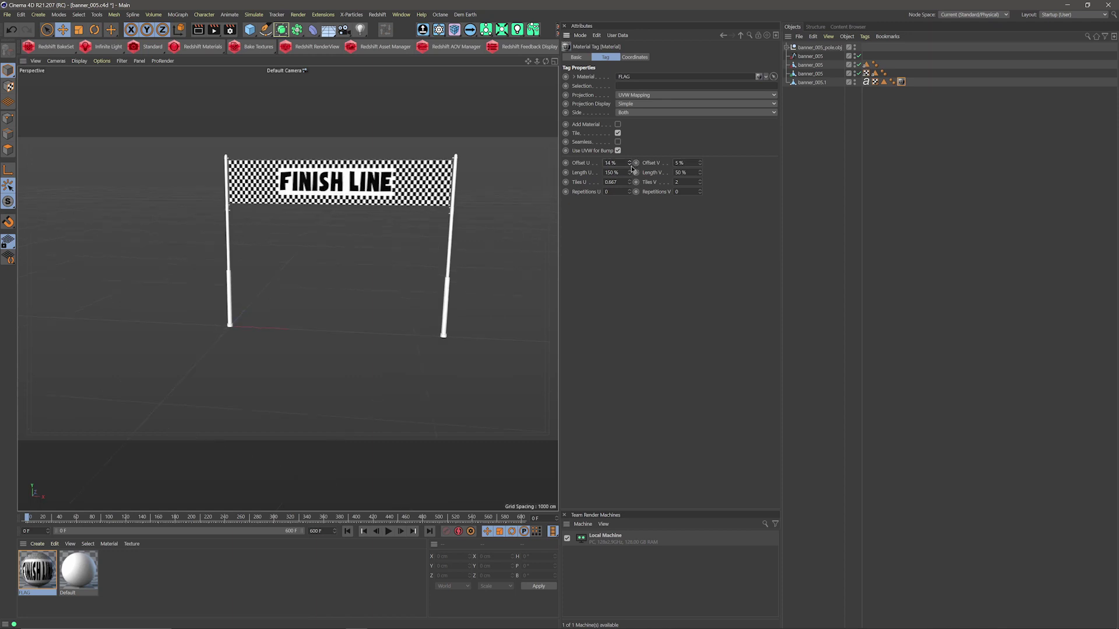
left_click(630, 161)
left_click(630, 161)
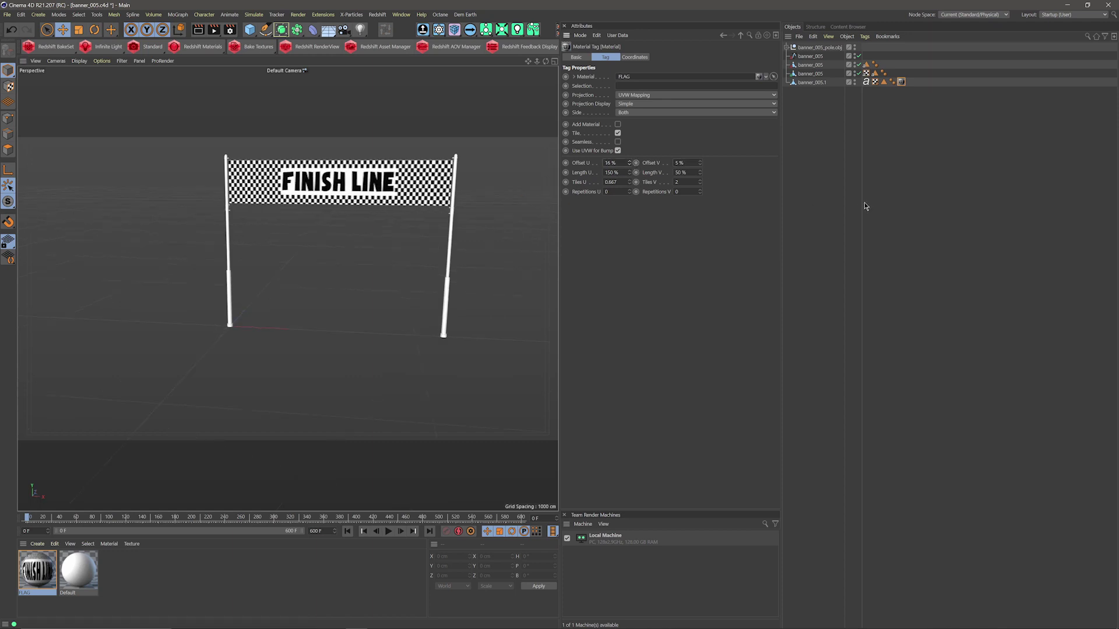
left_click_drag(891, 72, 892, 73)
left_click(813, 84)
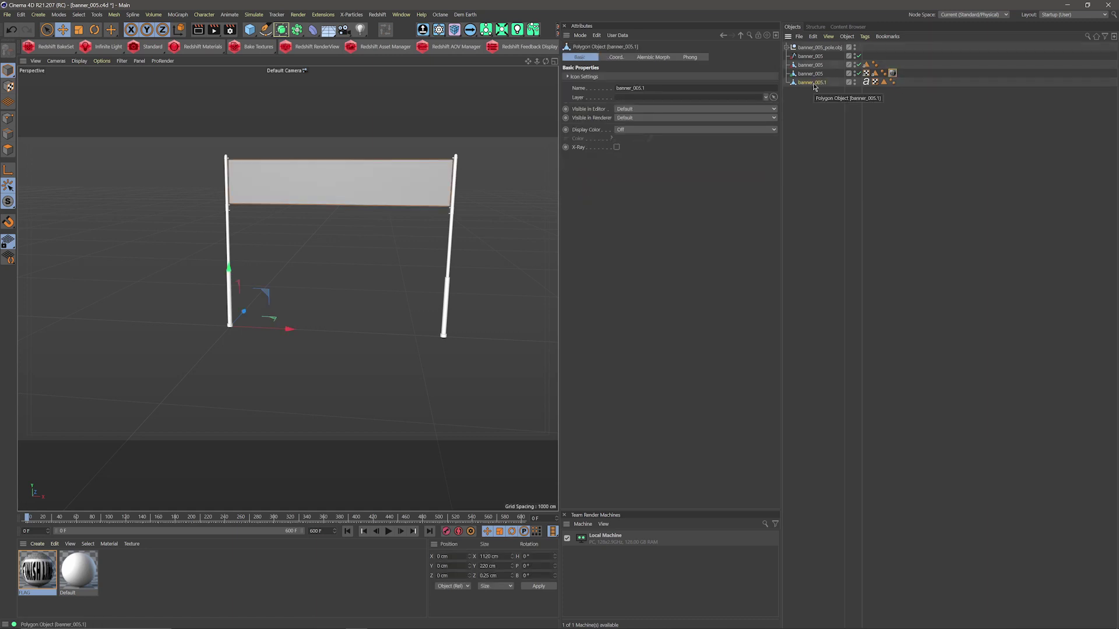
Step: Delete the untextured banner_005.1 copy, play the waving FINISH LINE flag, and rewind to frame 0
key("Delete")
left_click(387, 530)
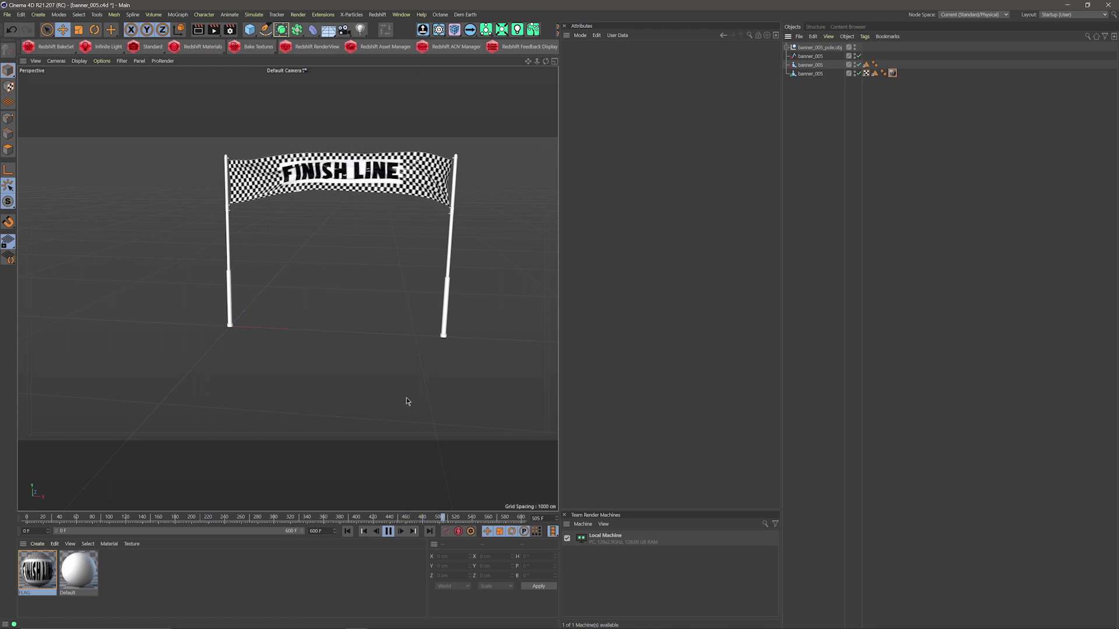
left_click(388, 531)
left_click(347, 531)
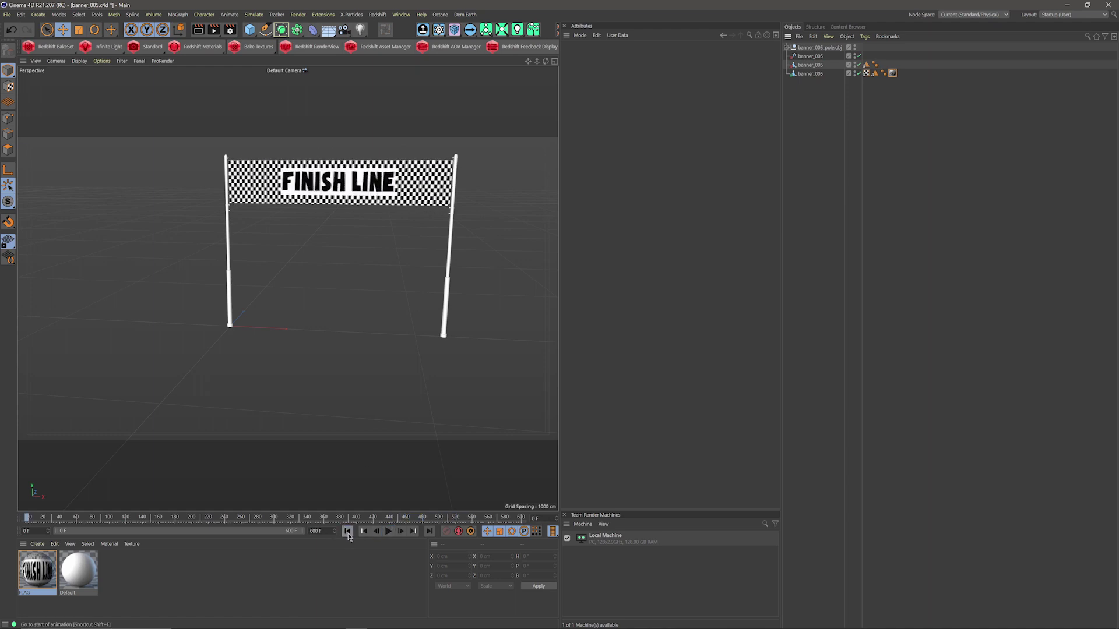
left_click(810, 56)
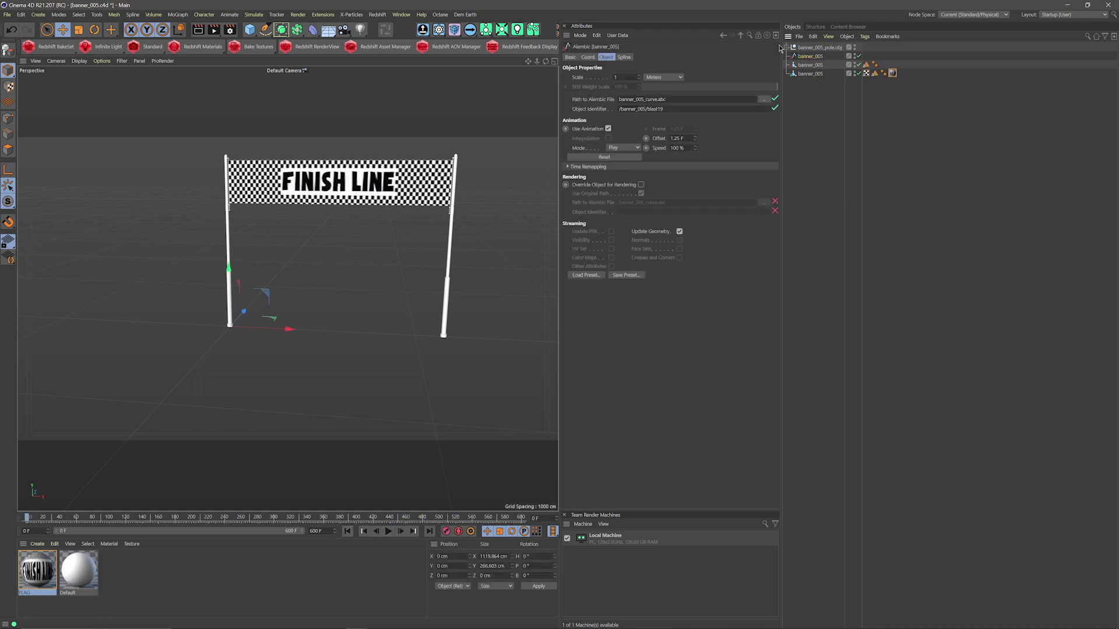
Step: Expand the banner_005_pole.obj group and select the three banner_005 objects
left_click(813, 48)
left_click(786, 47)
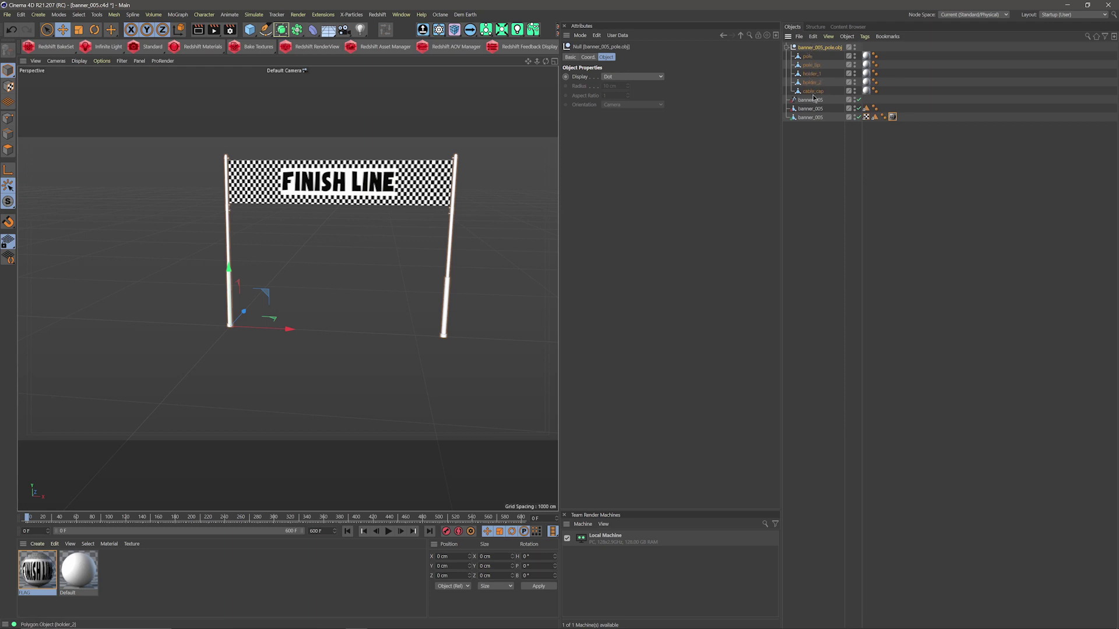
left_click(811, 99)
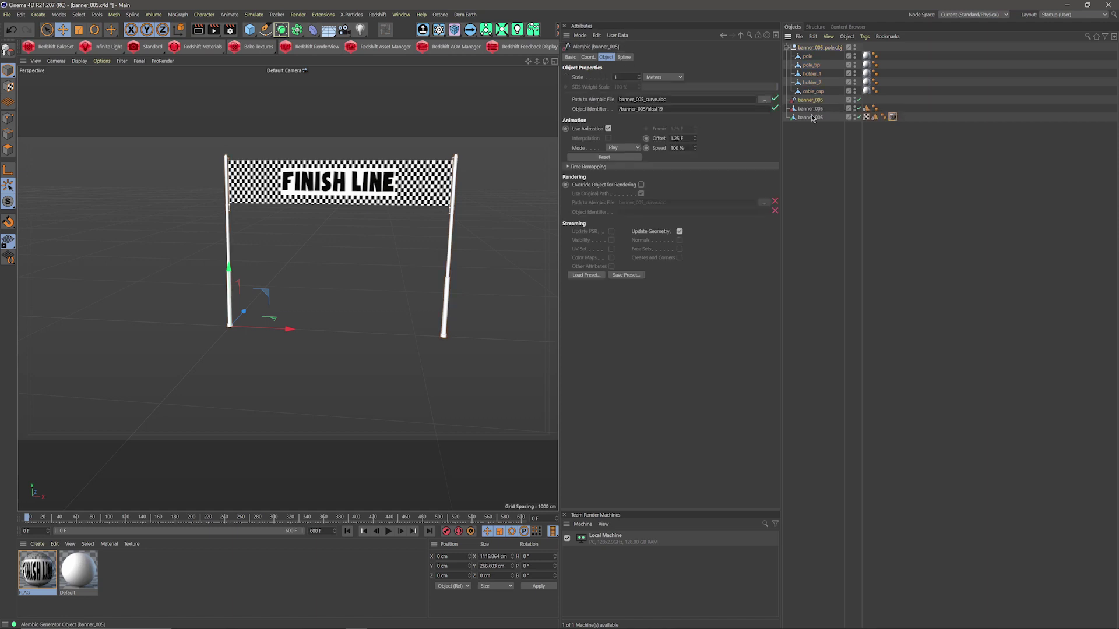
left_click(810, 118, "shift")
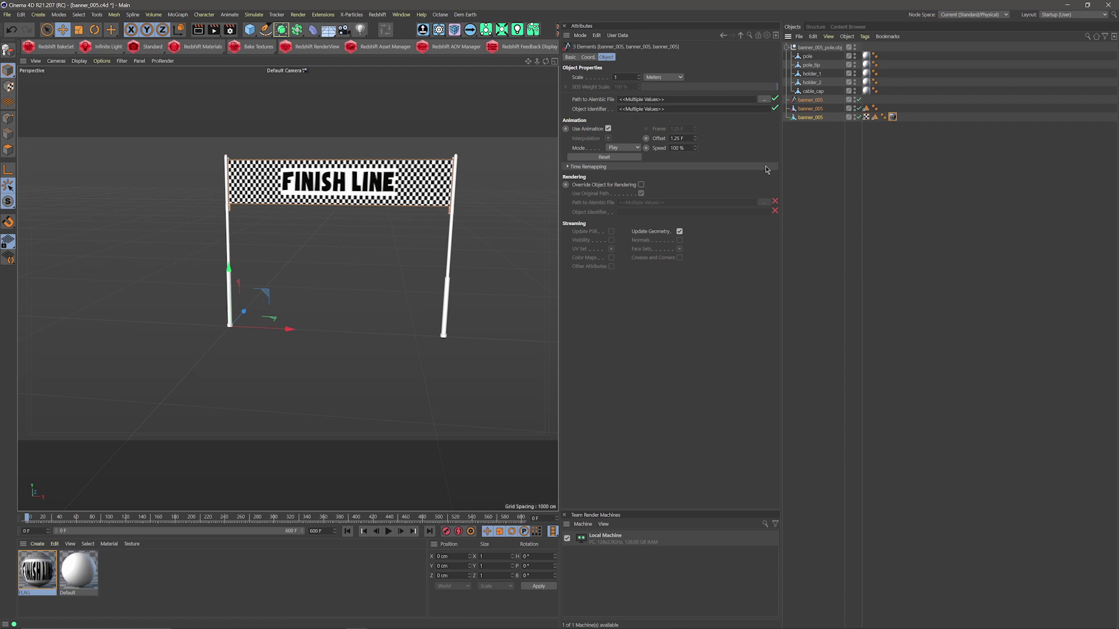
Step: Bring up the Alembic (*.abc) export settings for frames 1–300 with Selection Only, and enlarge the dialog
left_click(7, 14)
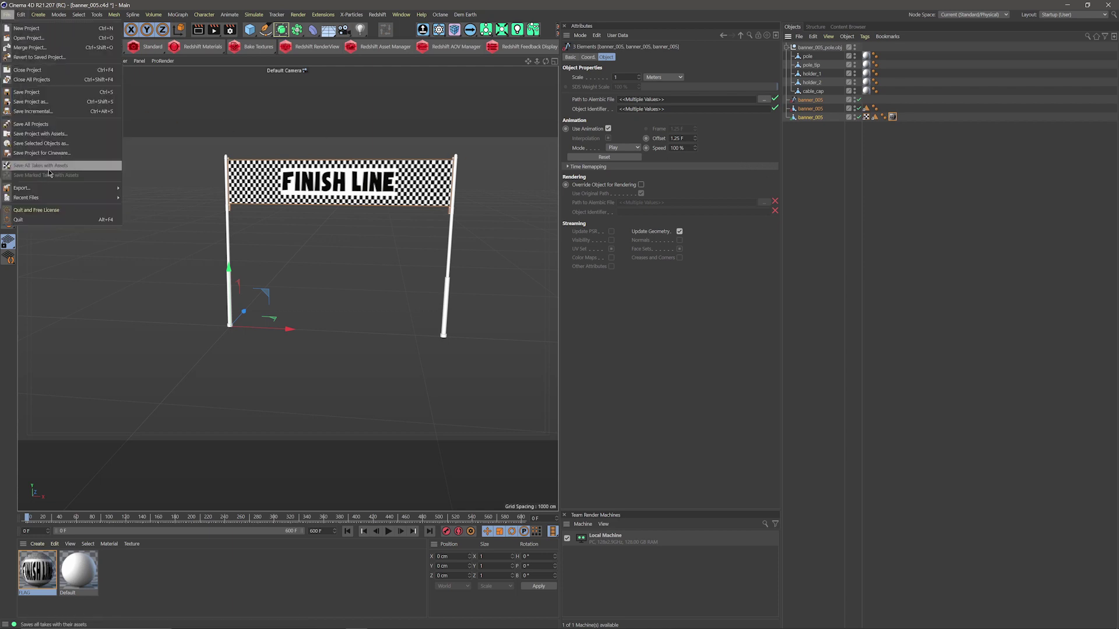
mouse_move(59, 192)
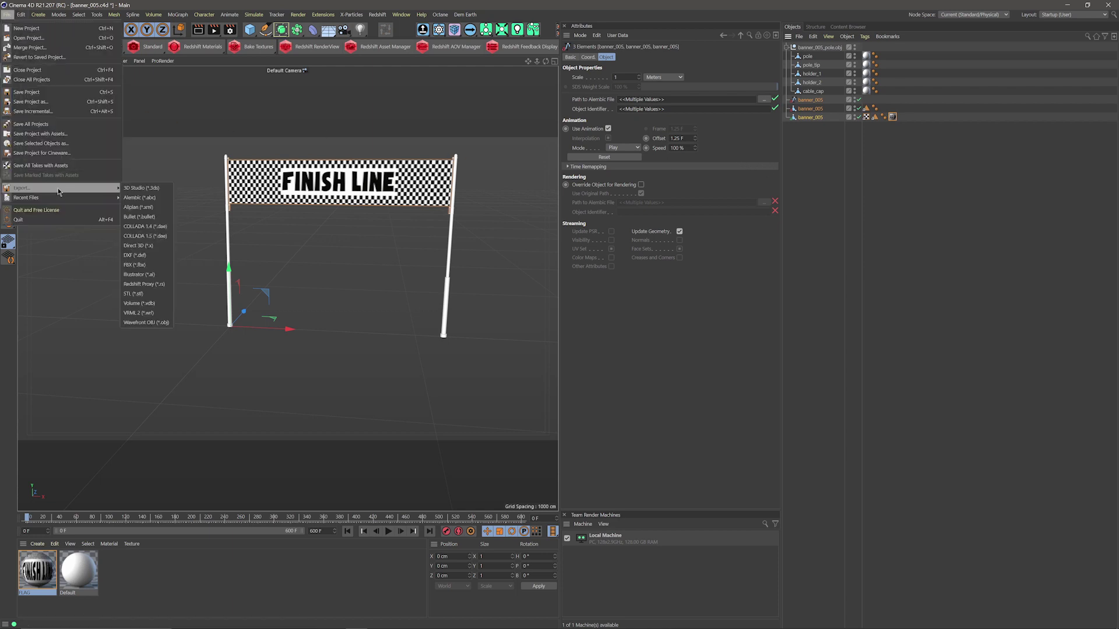
left_click(151, 201)
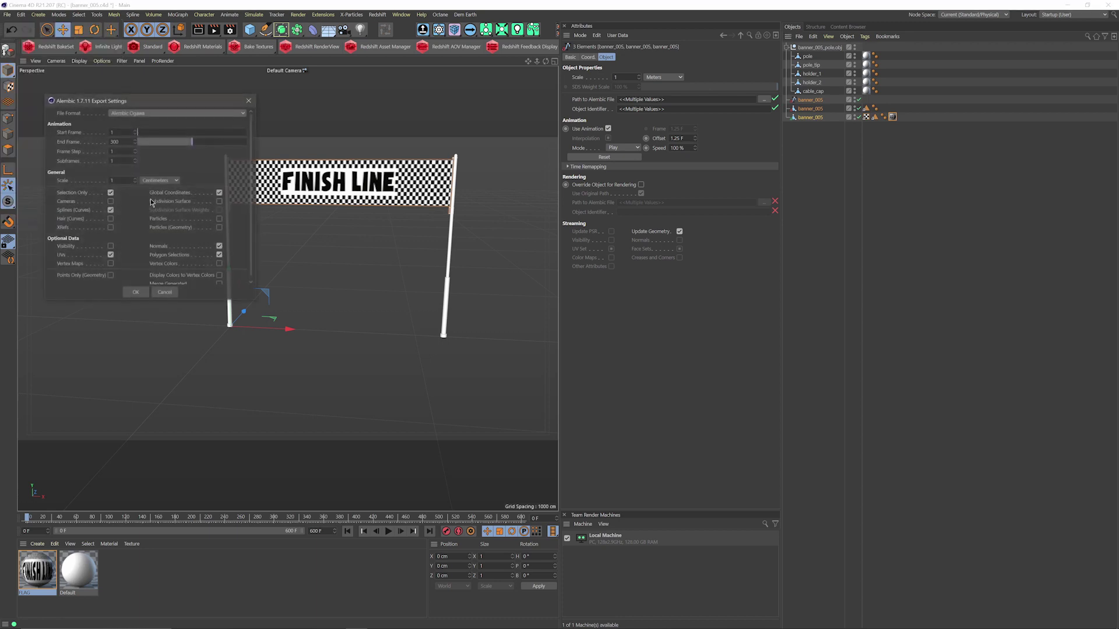
left_click_drag(147, 104, 531, 102)
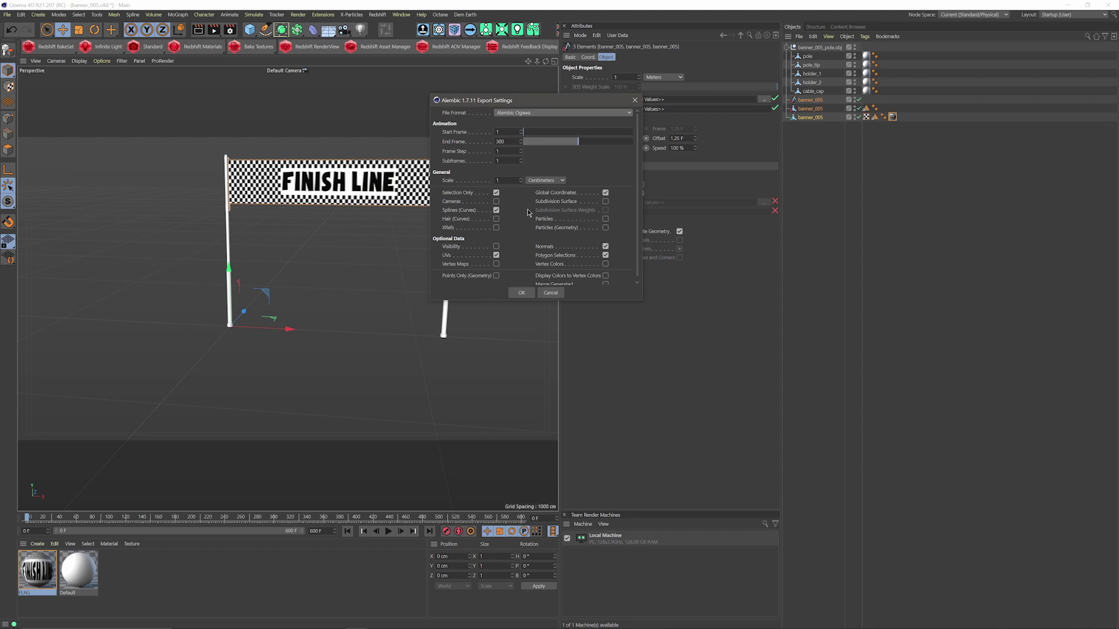
left_click_drag(642, 300, 670, 326)
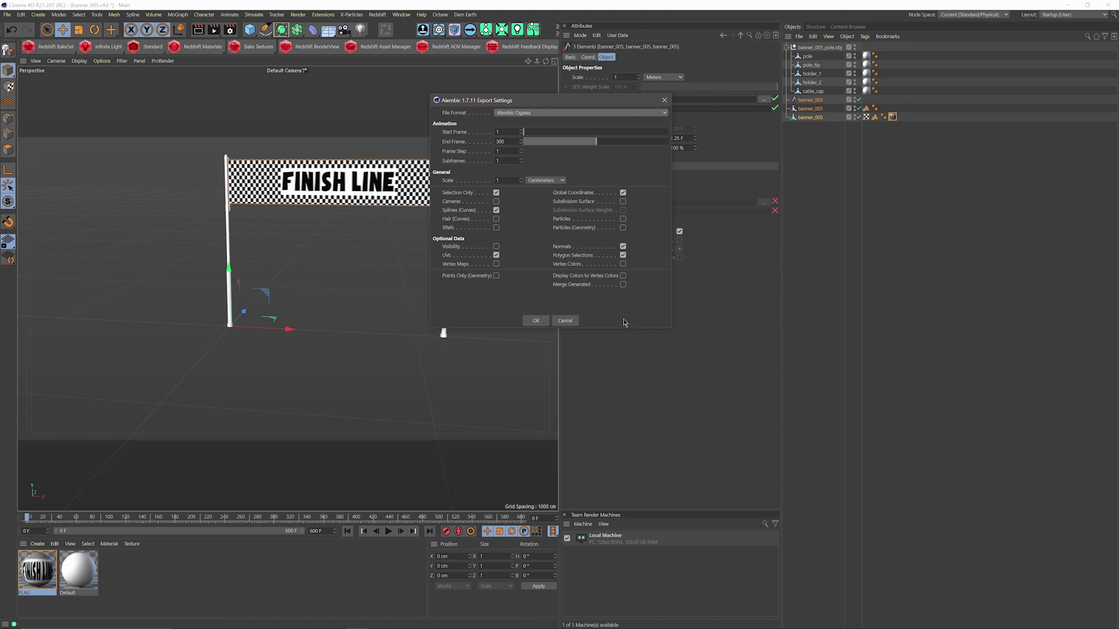
Step: Accept the Alembic settings and create and open a new ABC folder under PIXEL LABS
left_click(536, 321)
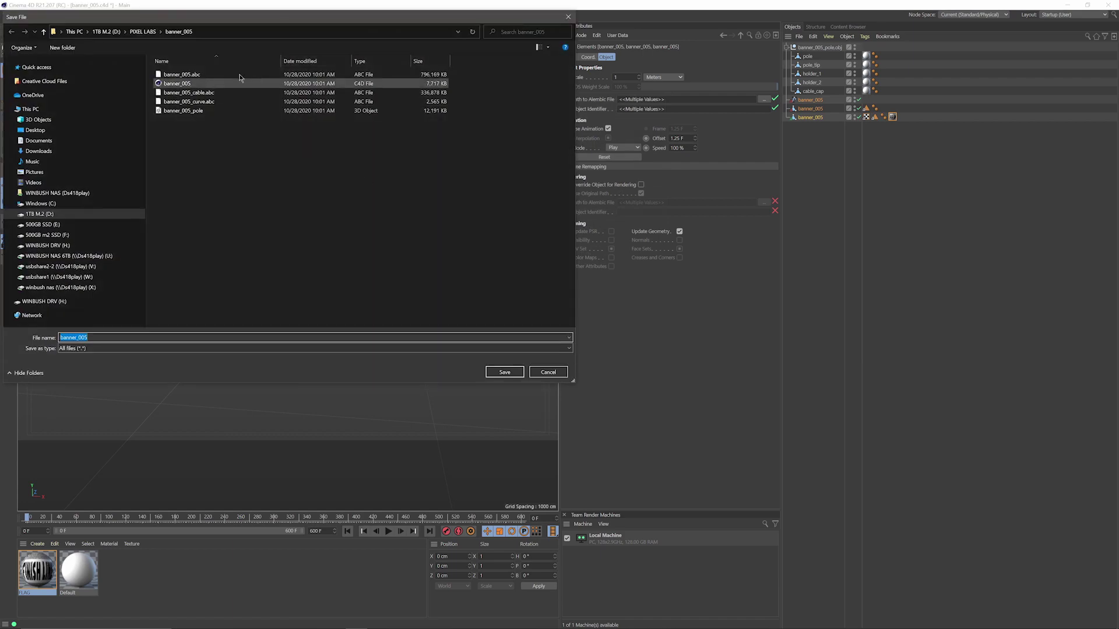
left_click(152, 34)
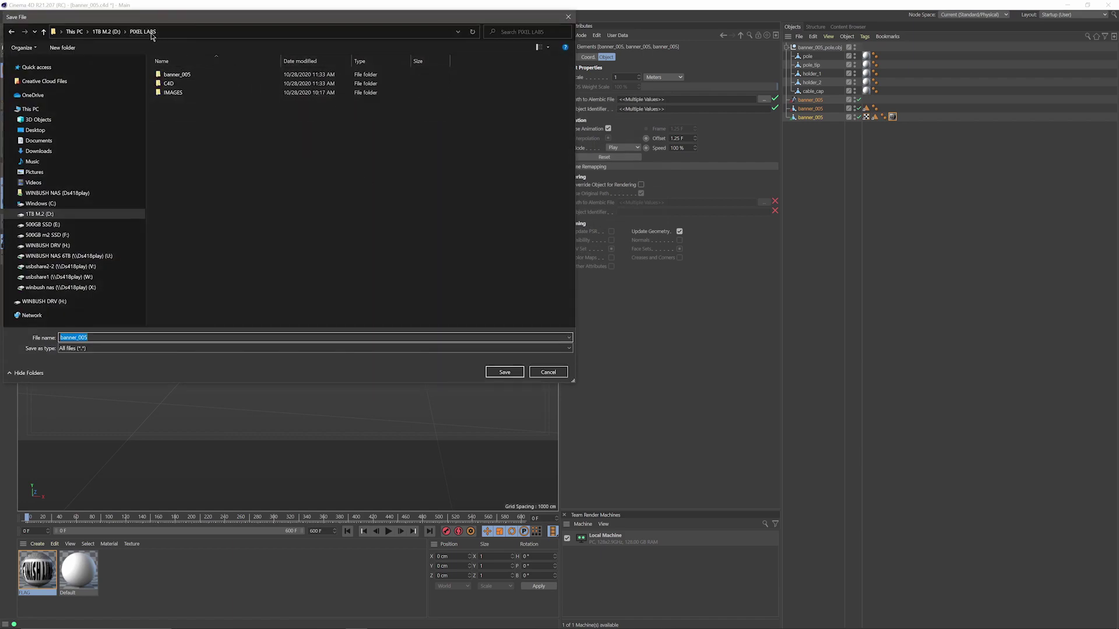
left_click(63, 47)
type("ABC")
left_click(185, 110)
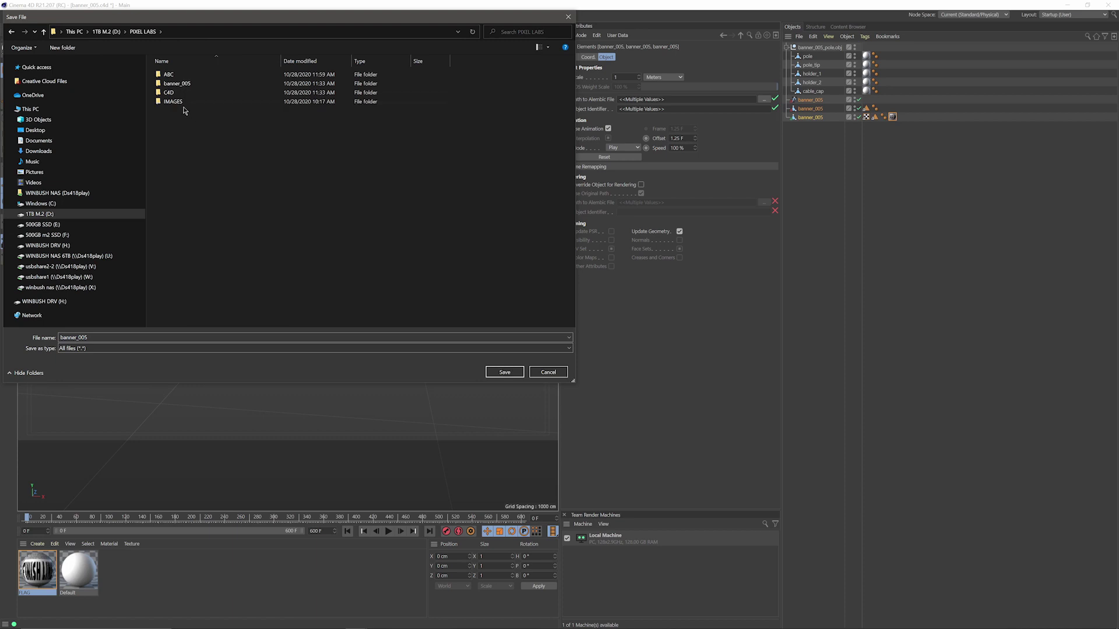
double_click(168, 75)
Step: Save the Alembic export into ABC, then delete the three banner_005 objects from the scene
left_click(125, 338)
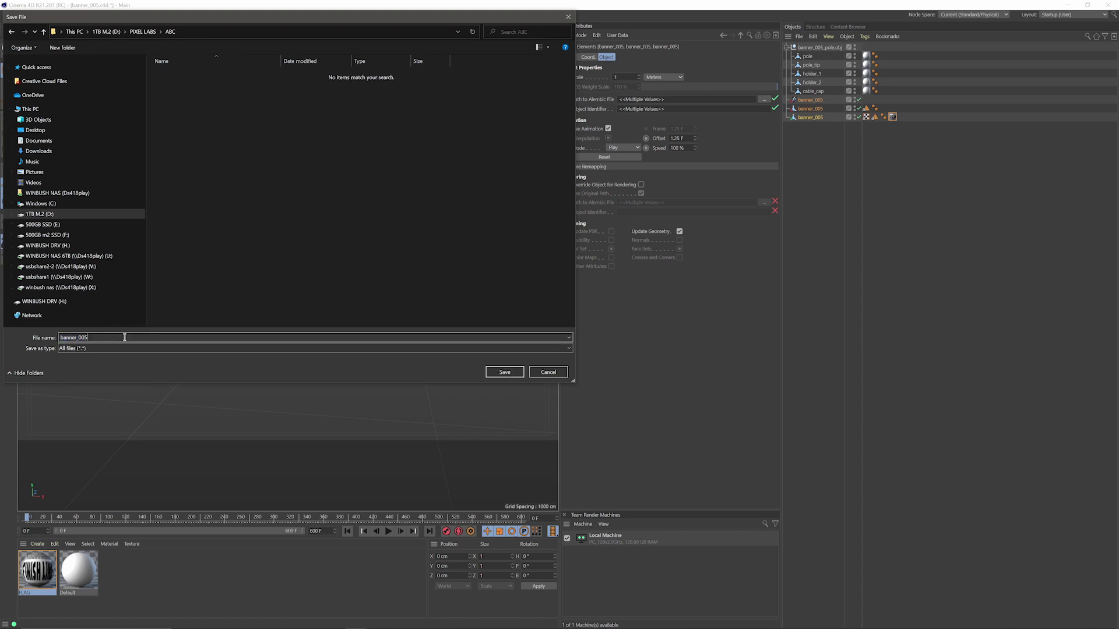
key("BackSpace")
key("BackSpace")
key("BackSpace")
key("BackSpace")
key("BackSpace")
key("BackSpace")
key("BackSpace")
key("BackSpace")
key("BackSpace")
left_click(494, 372)
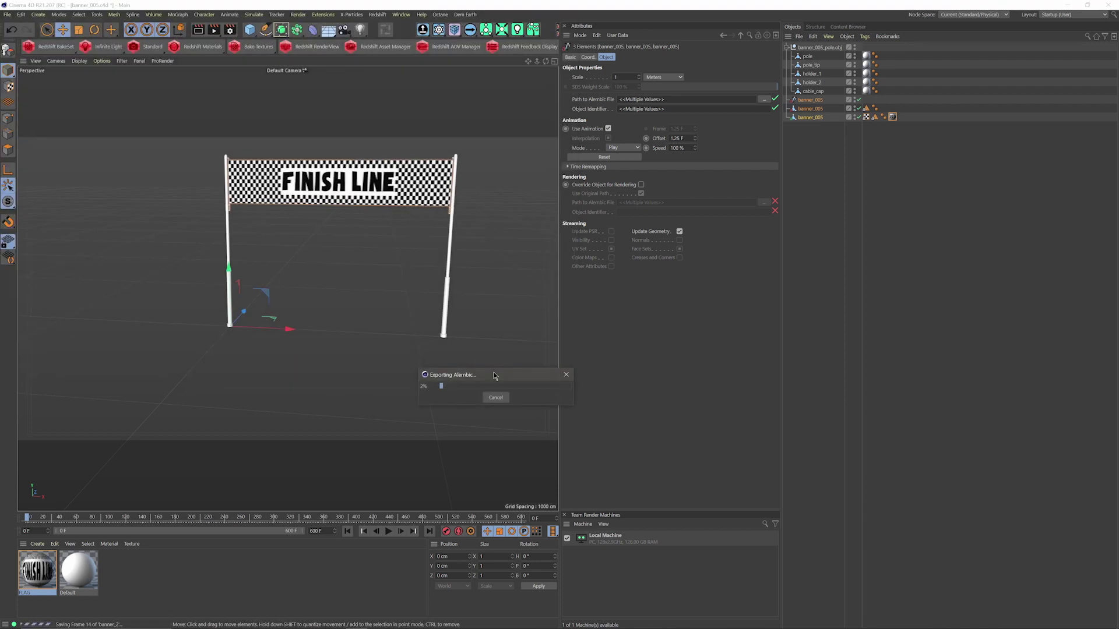
left_click_drag(497, 372, 503, 147)
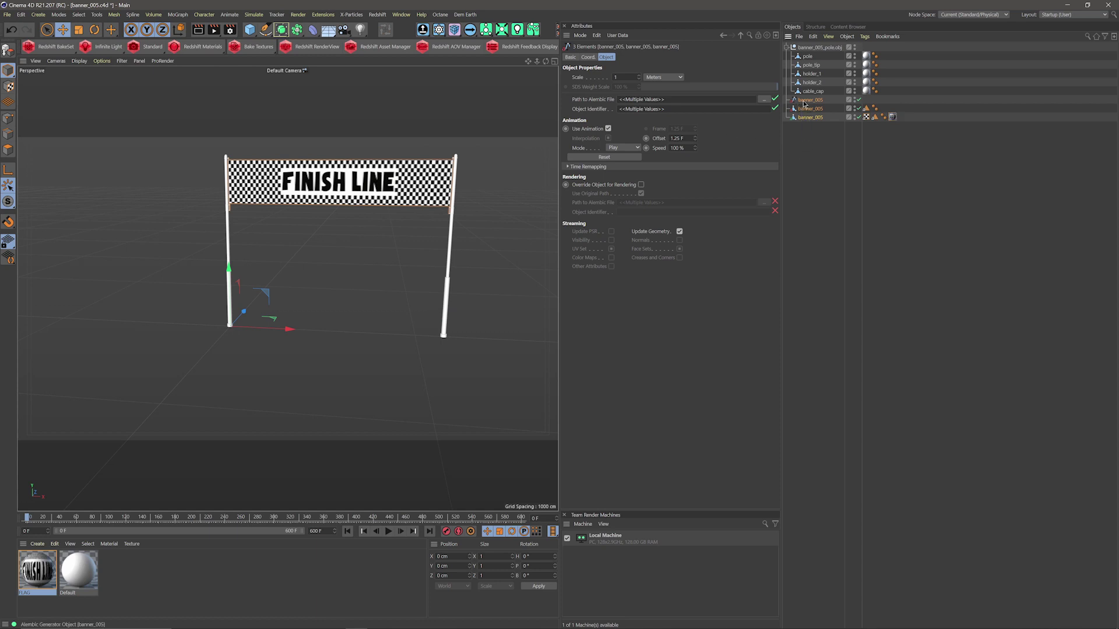
key("Delete")
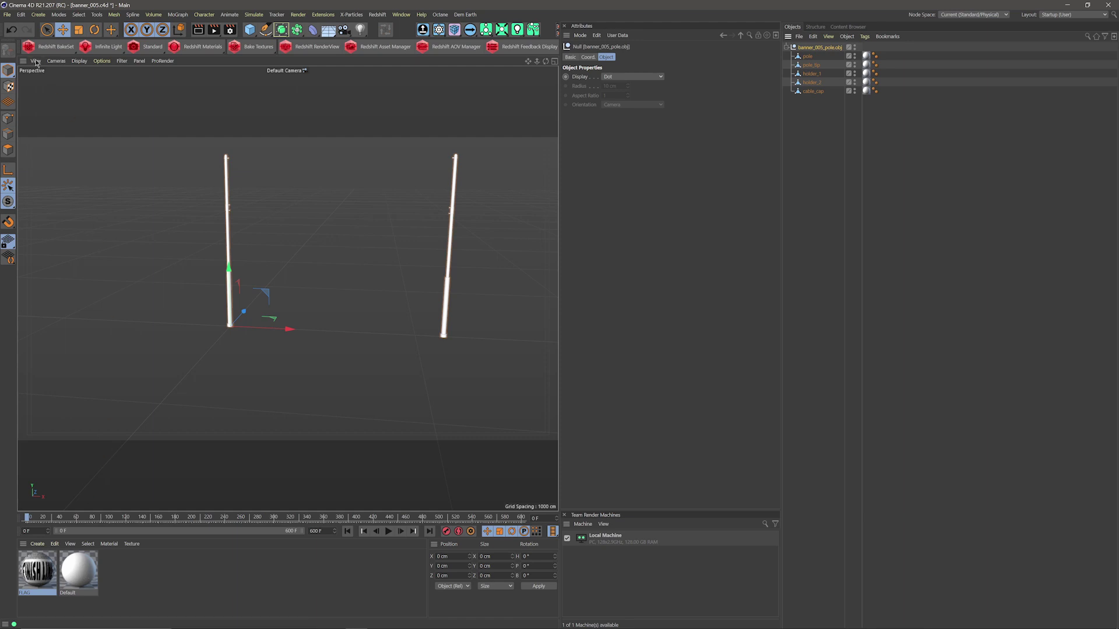
Step: Save the pole-only project for Cineware as FLAG in the C4D folder, then bring up the Start menu
left_click(7, 14)
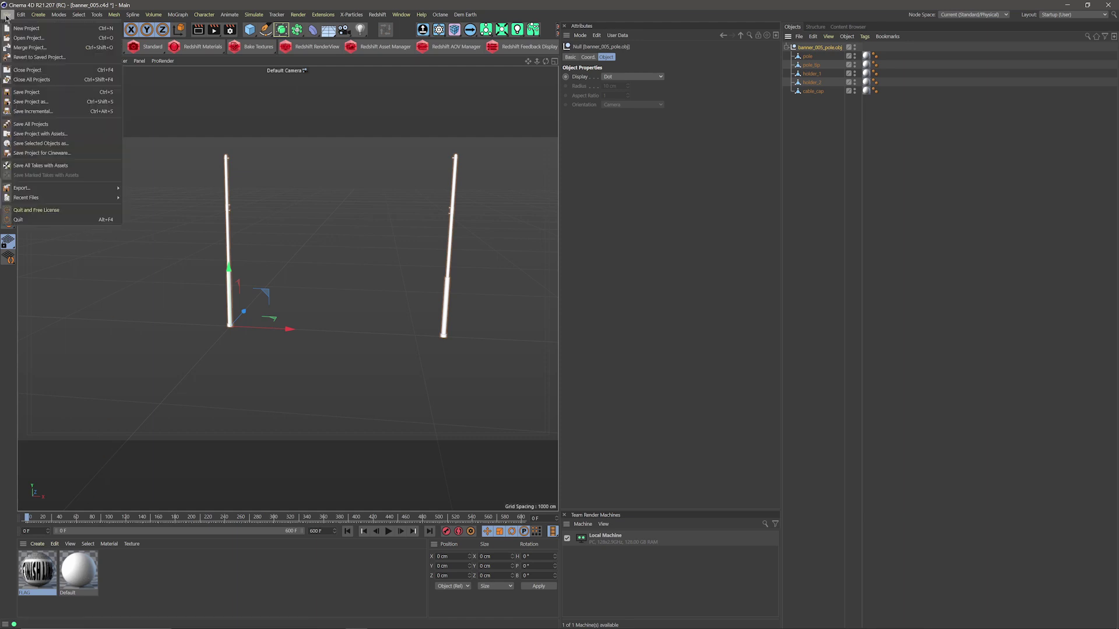
left_click(53, 155)
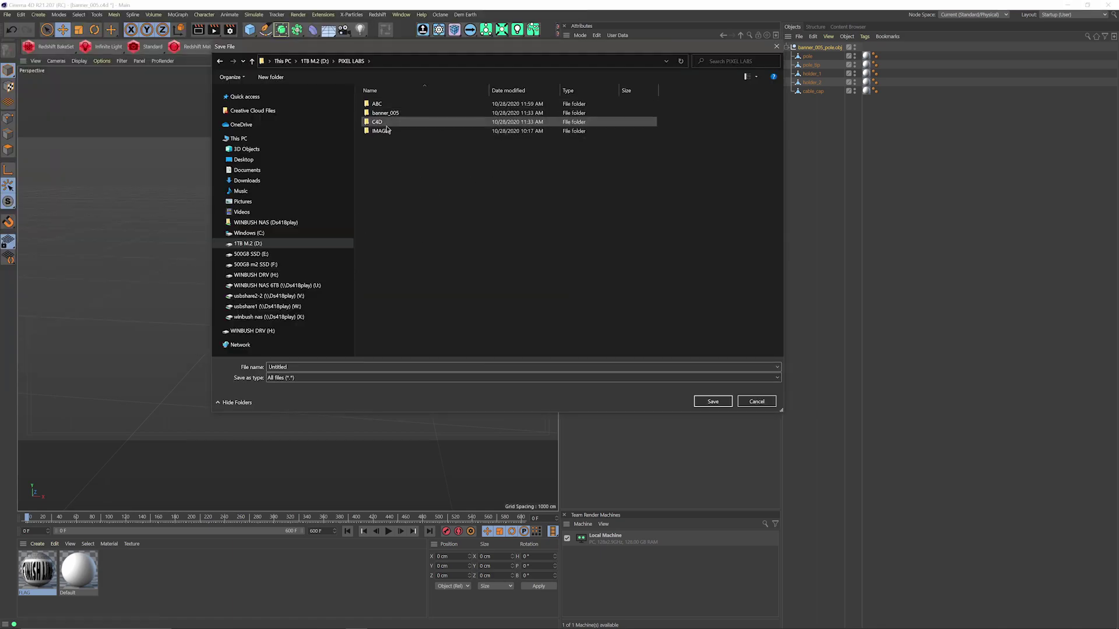
double_click(388, 126)
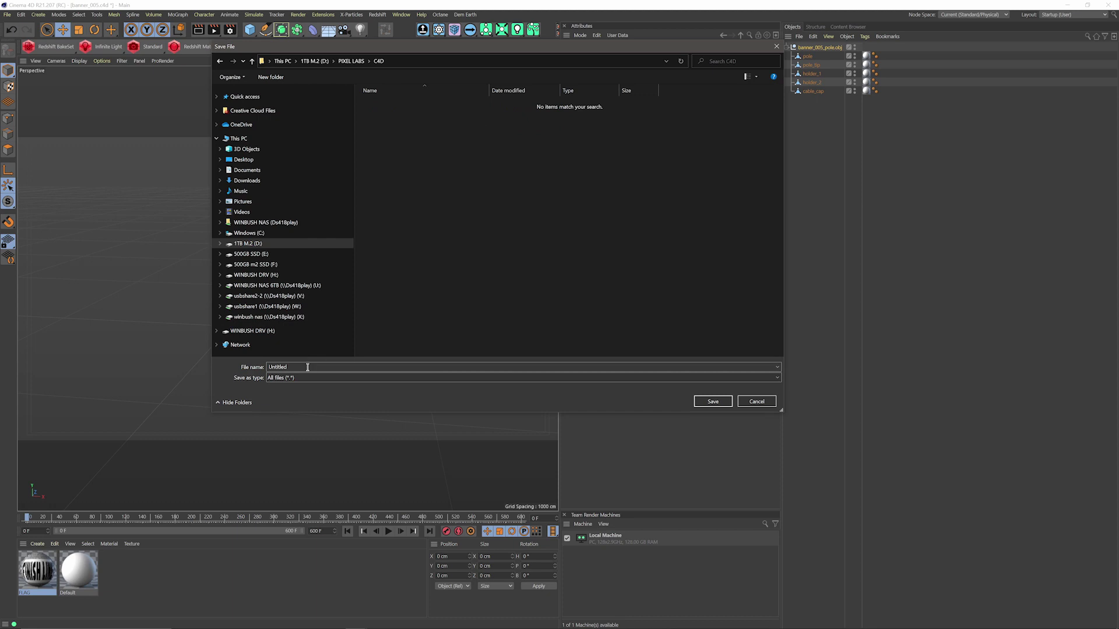
type("FL")
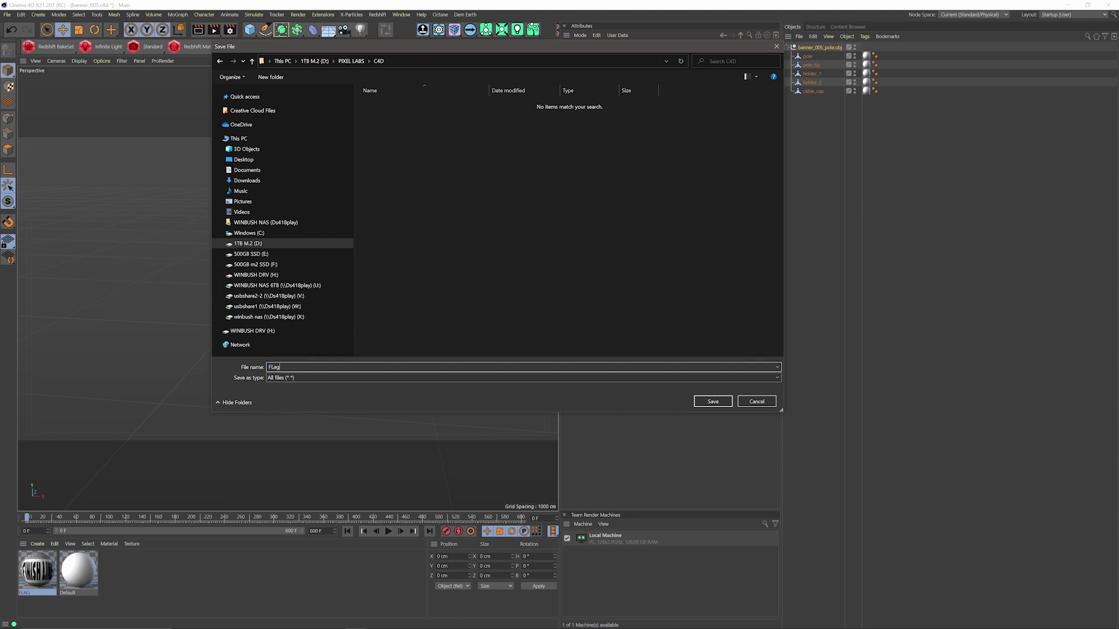
type("AG")
left_click(712, 402)
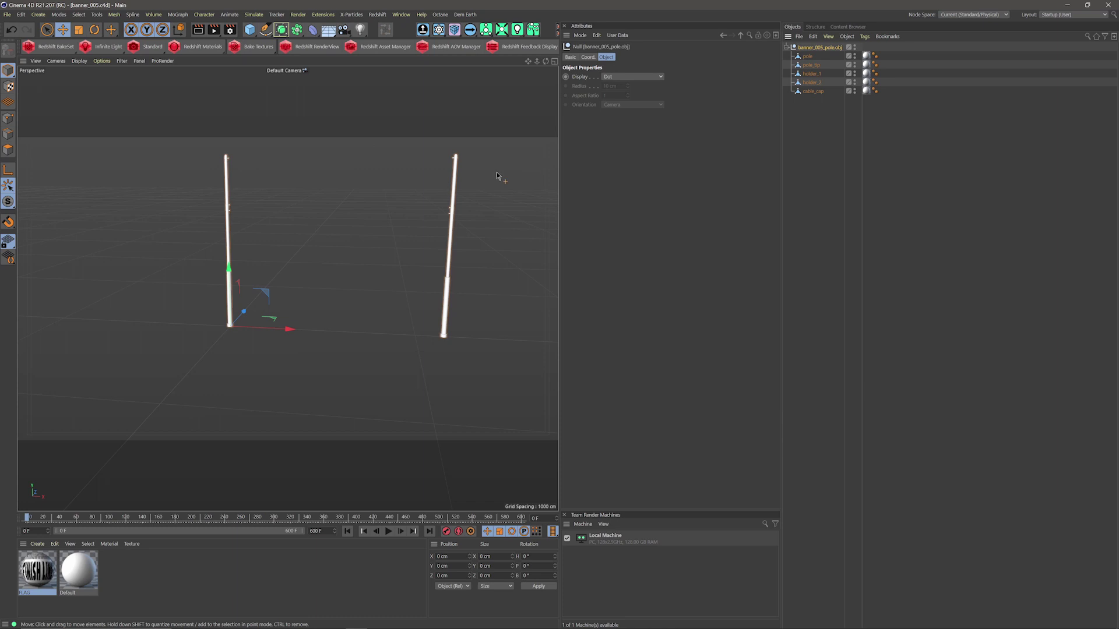
key("super")
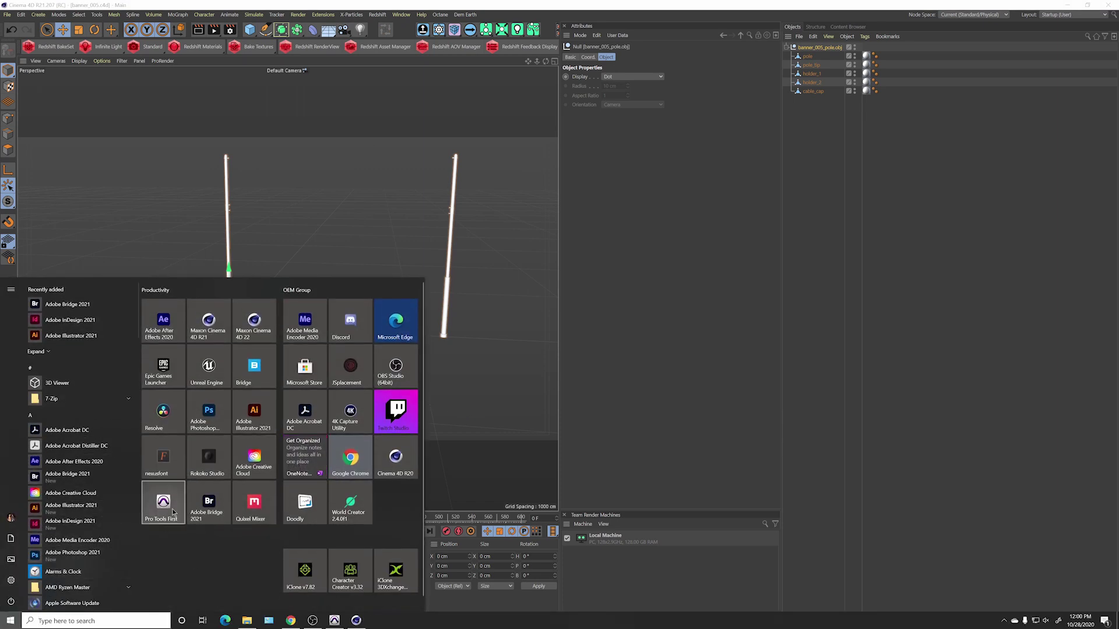
Step: Start a new project from the Film, Television, and Live Events category
left_click(208, 379)
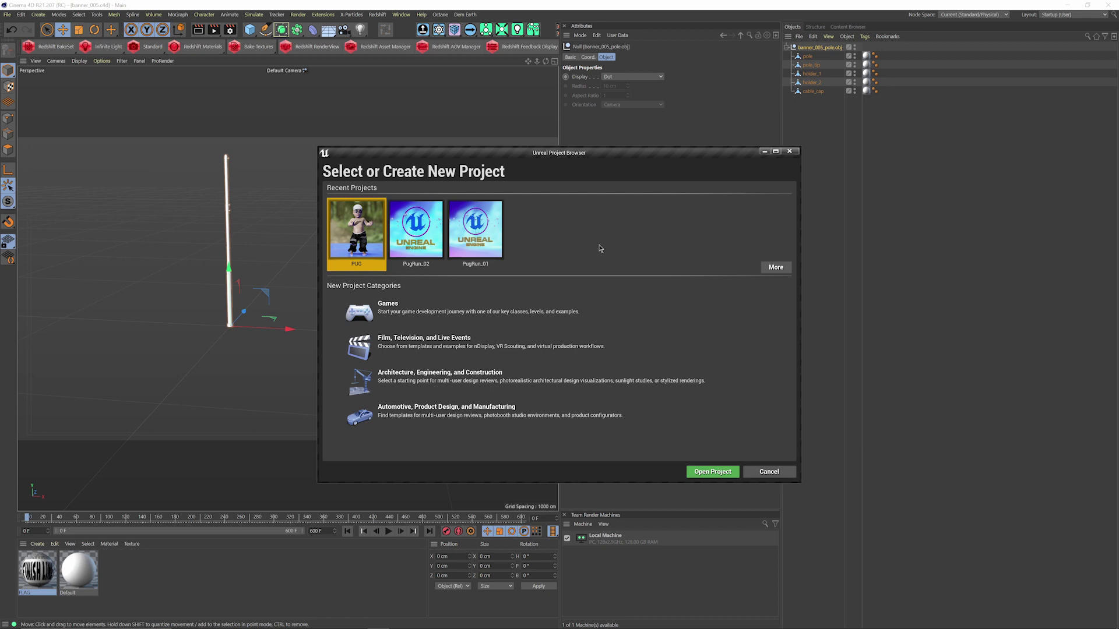
left_click(399, 348)
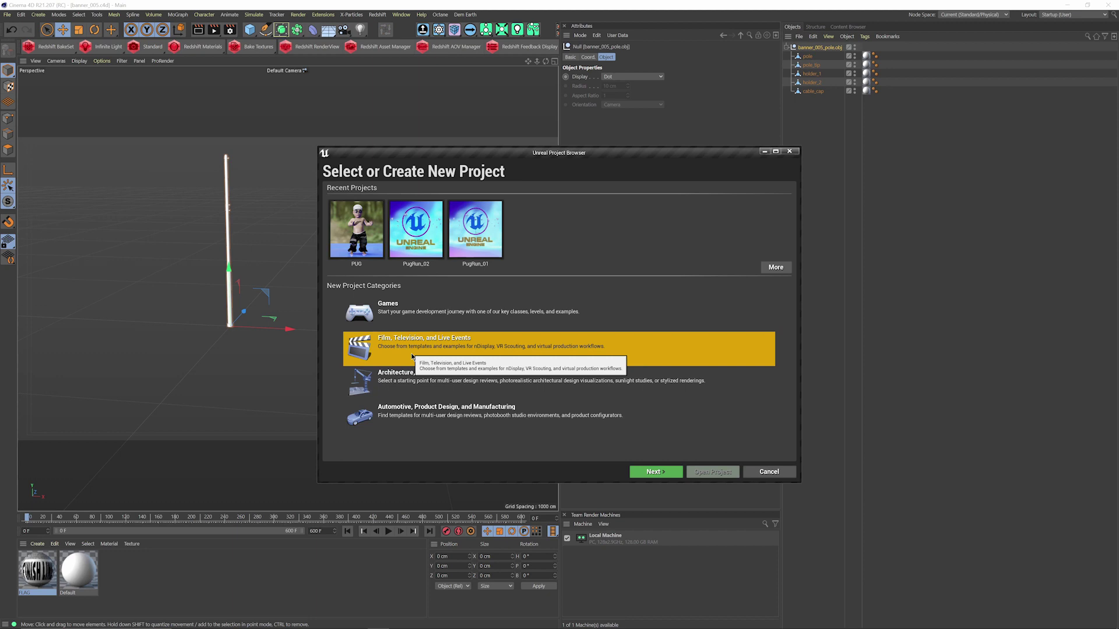
left_click(656, 472)
left_click(655, 472)
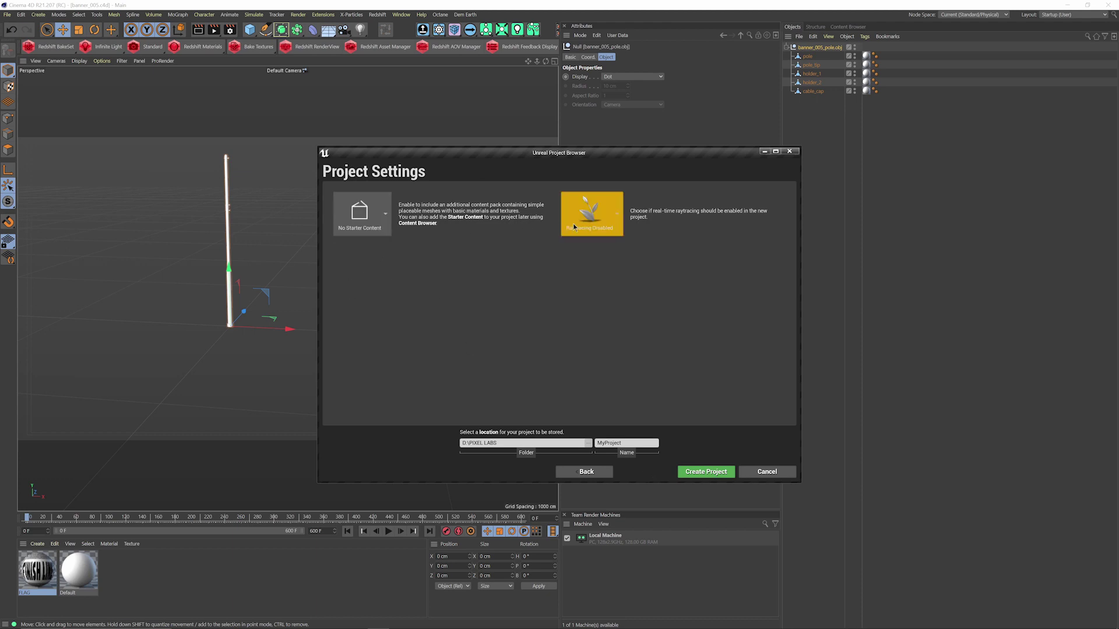
Step: Enable raytracing, name the project Flag_Tutorial, and create it
left_click(603, 208)
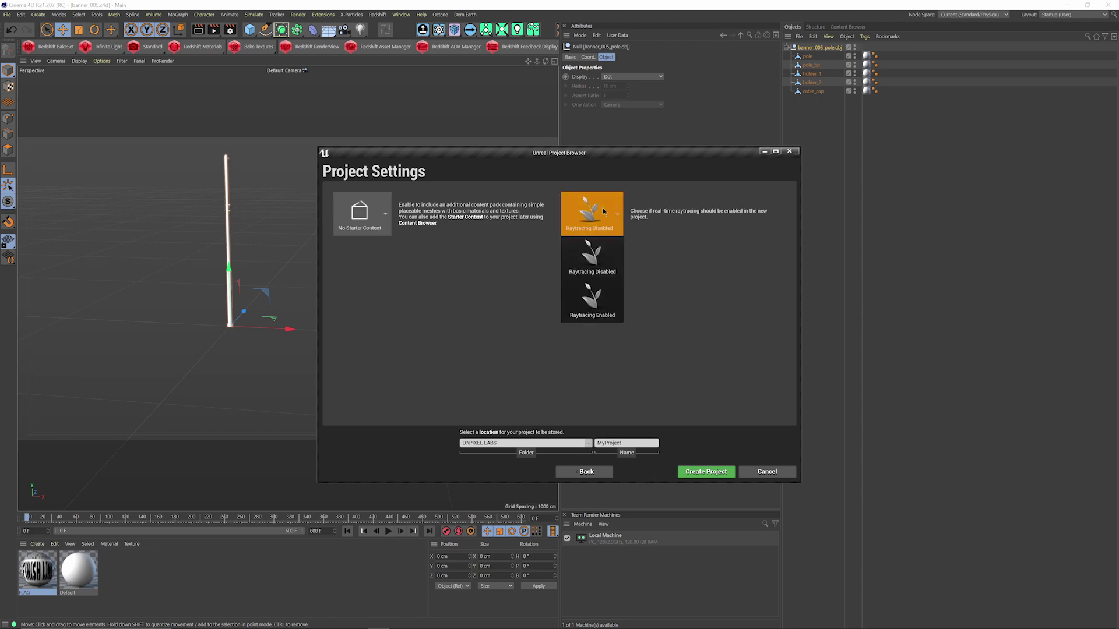
left_click(603, 315)
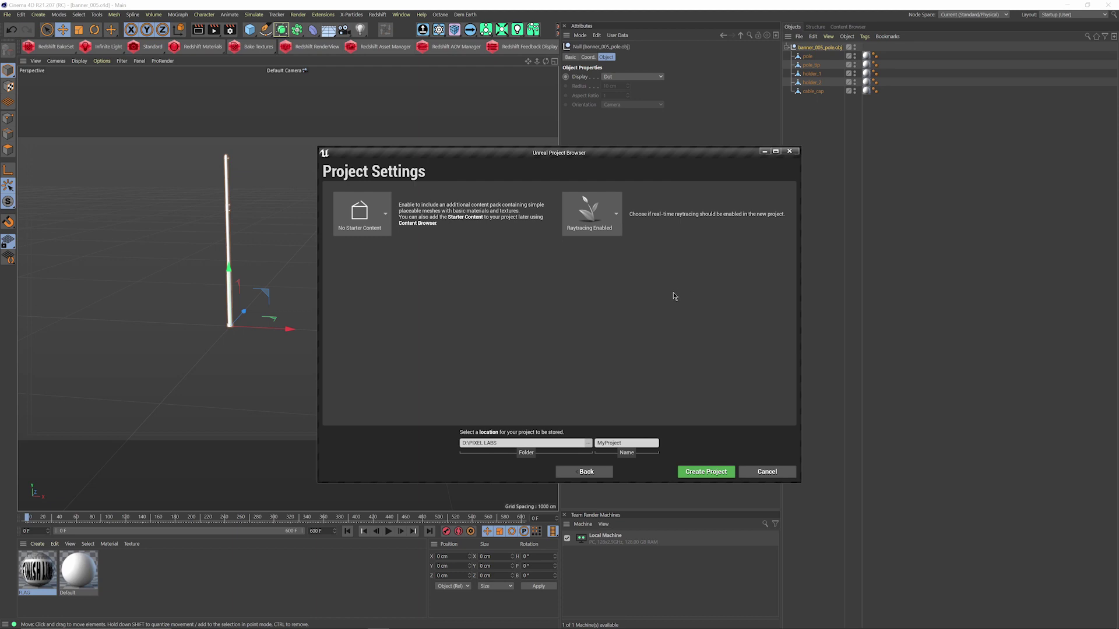
left_click_drag(622, 443, 525, 446)
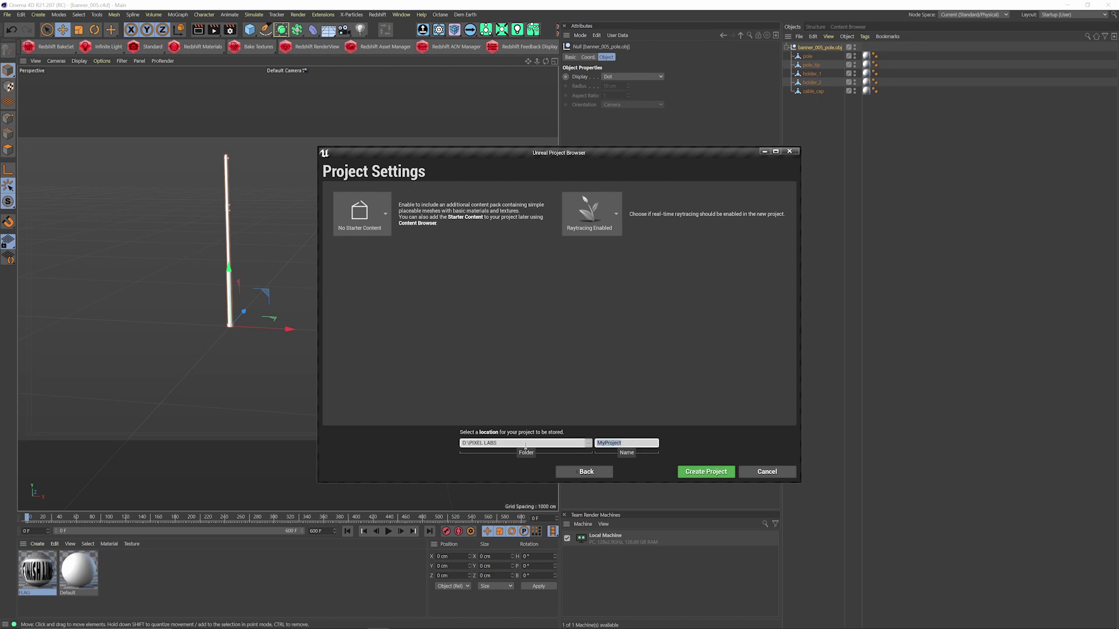
type("Flag_Tutorial")
left_click(706, 471)
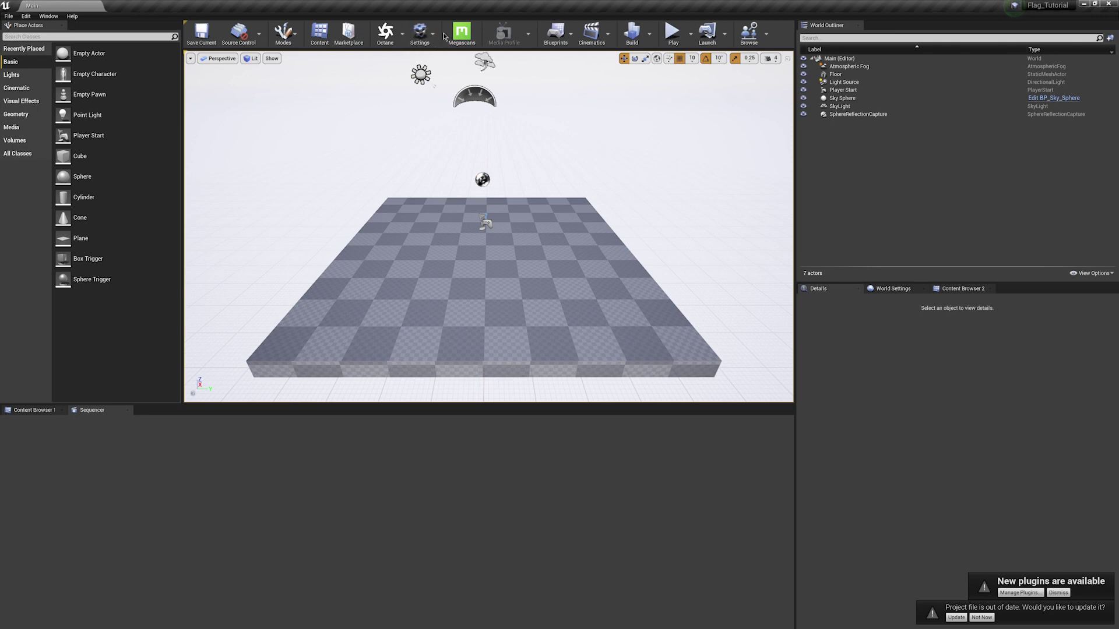
Step: Enable the beta Datasmith C4D Importer from the Built-In plugins, found by searching 'c4d', then close Plugins
left_click(420, 32)
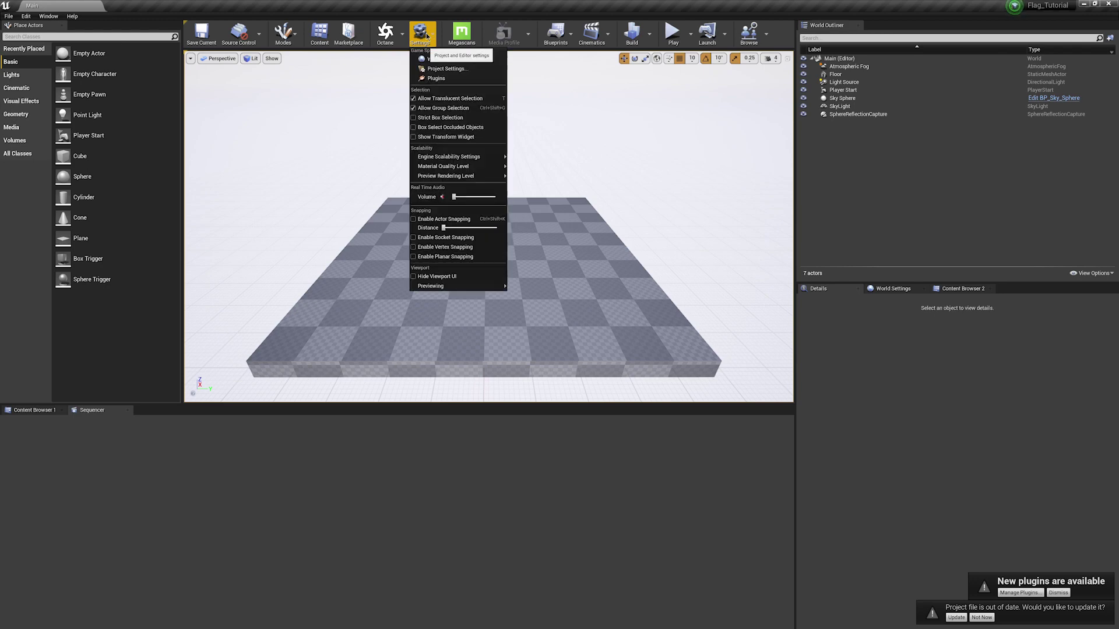
left_click(436, 79)
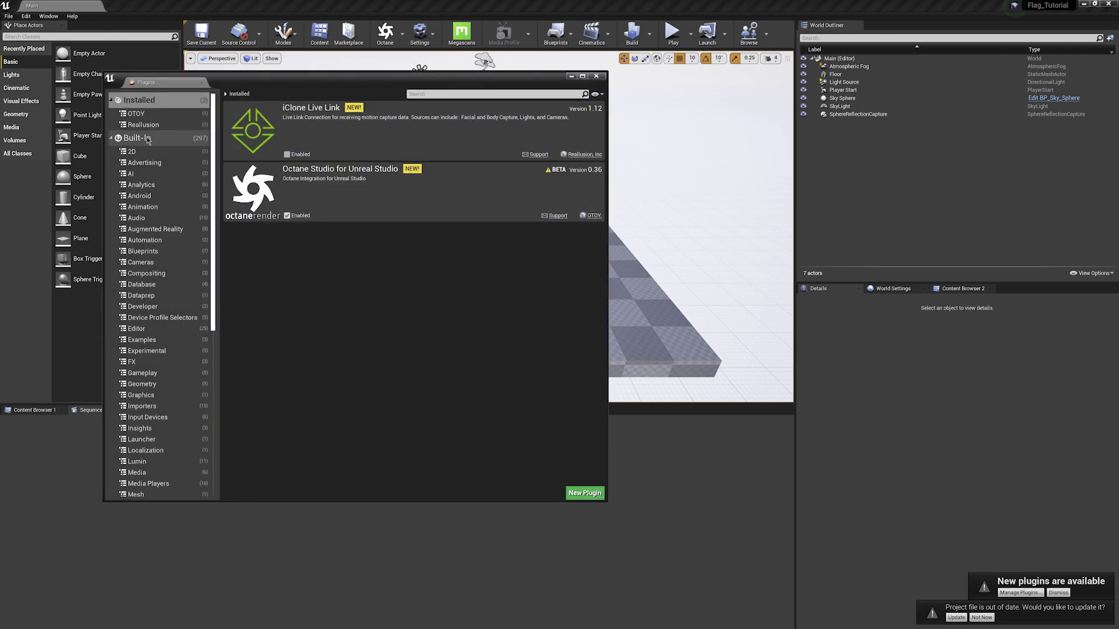
left_click(148, 144)
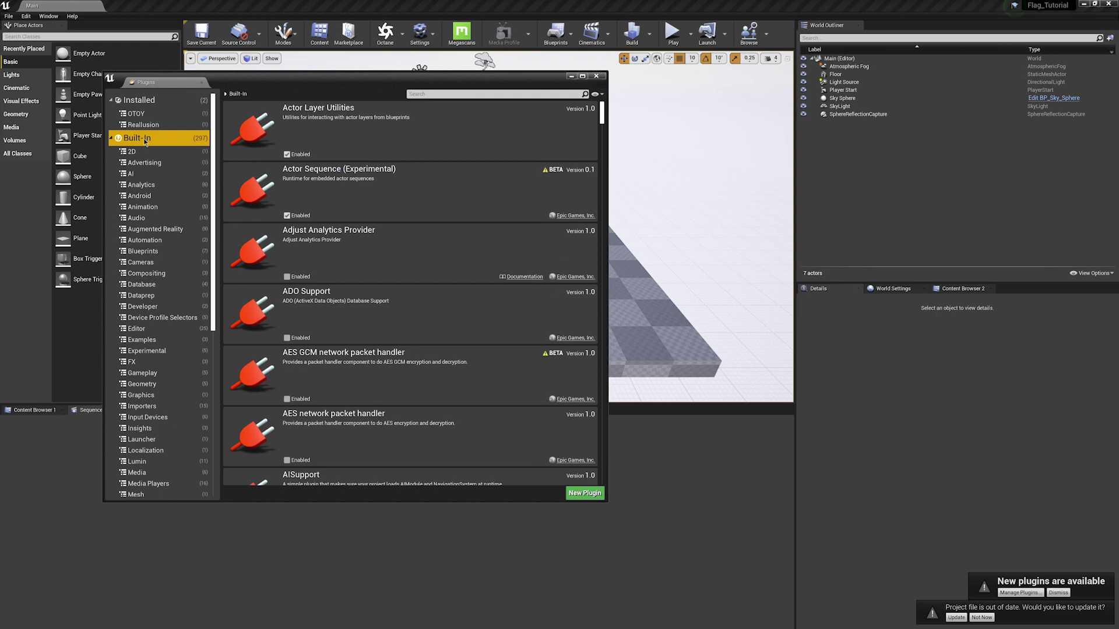
left_click(433, 94)
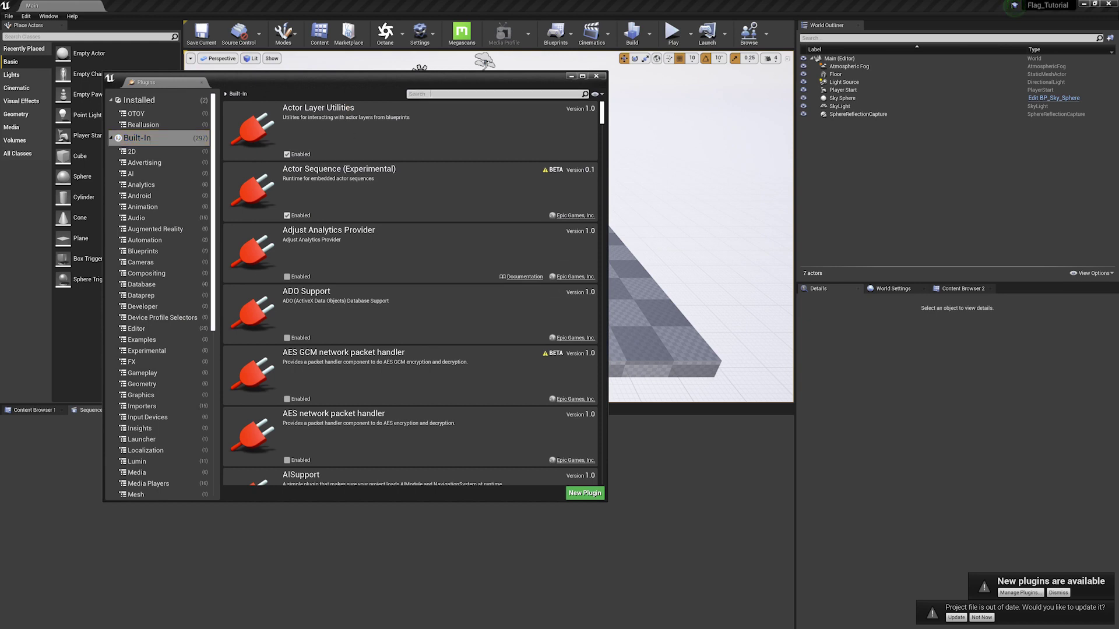
type("c4d")
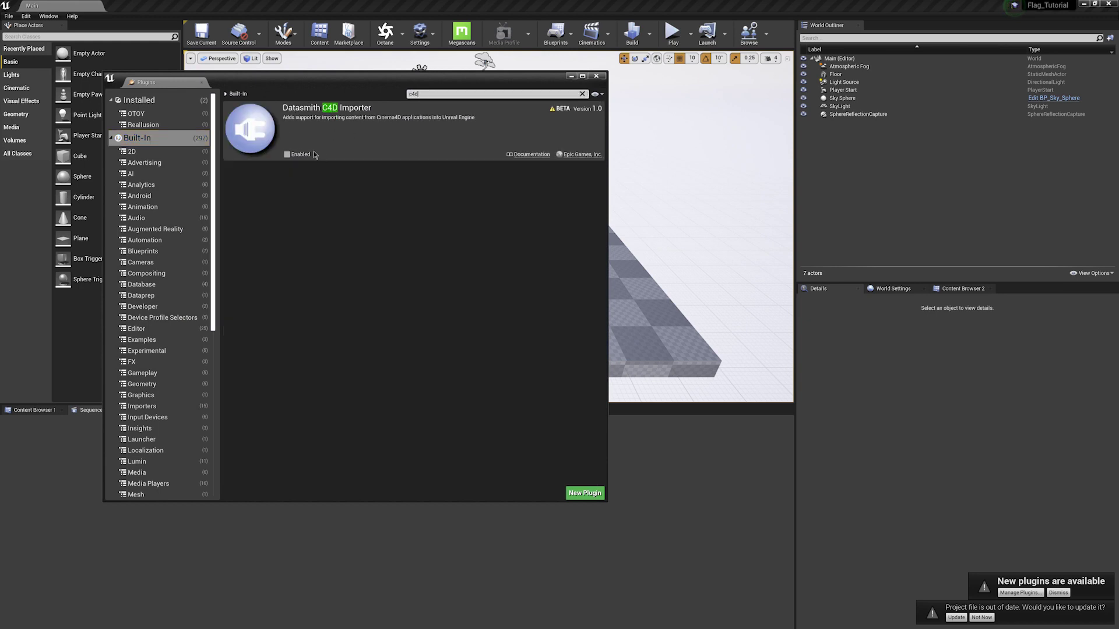
left_click(286, 154)
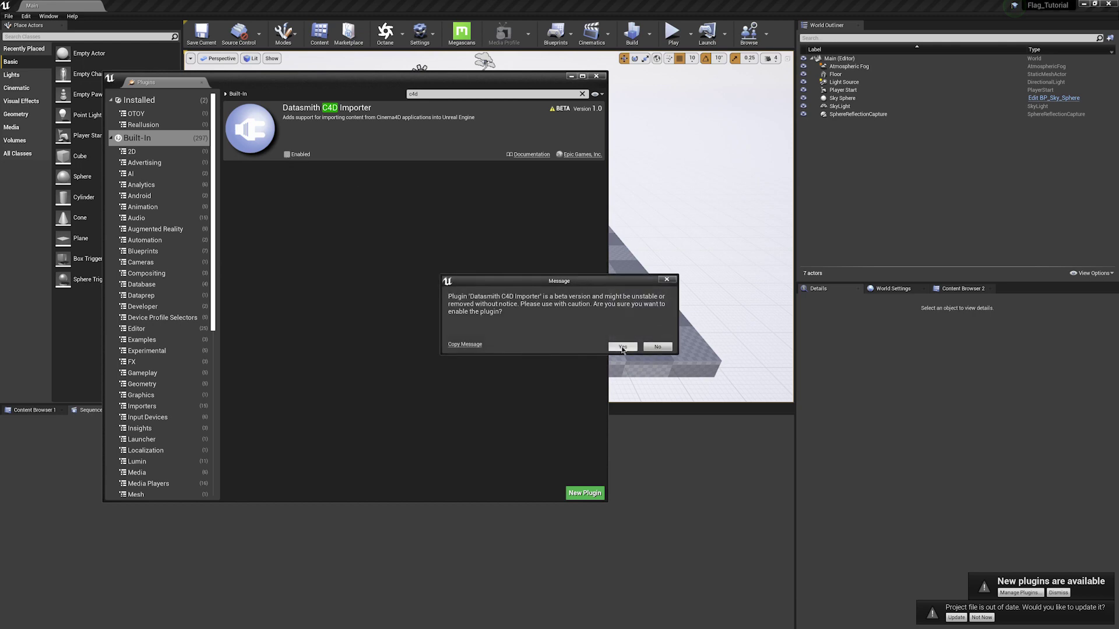
left_click(623, 347)
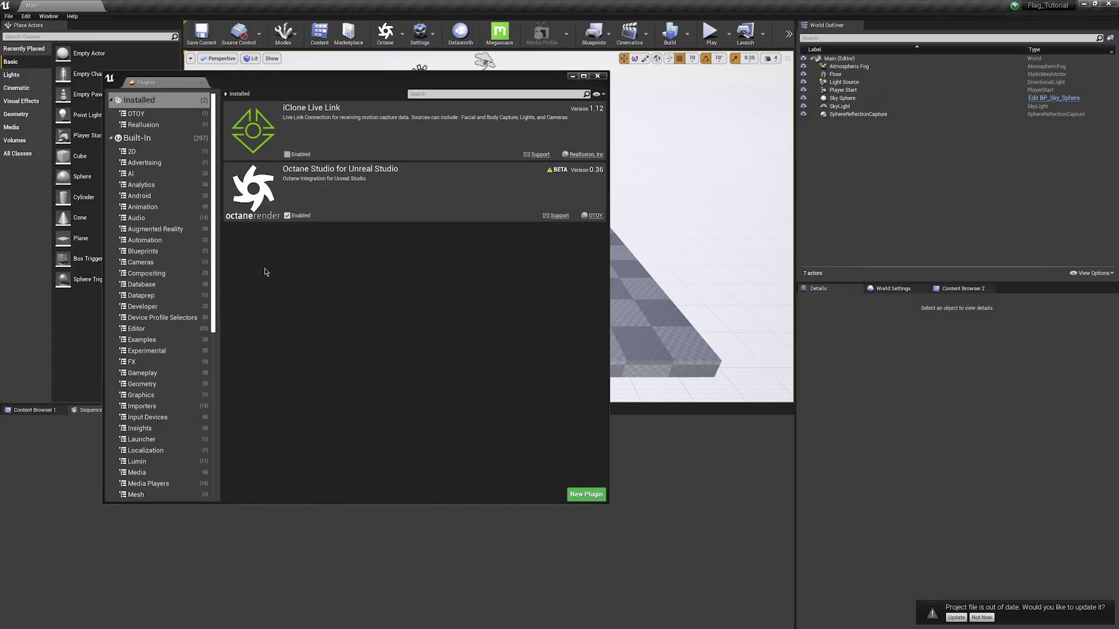
left_click(596, 77)
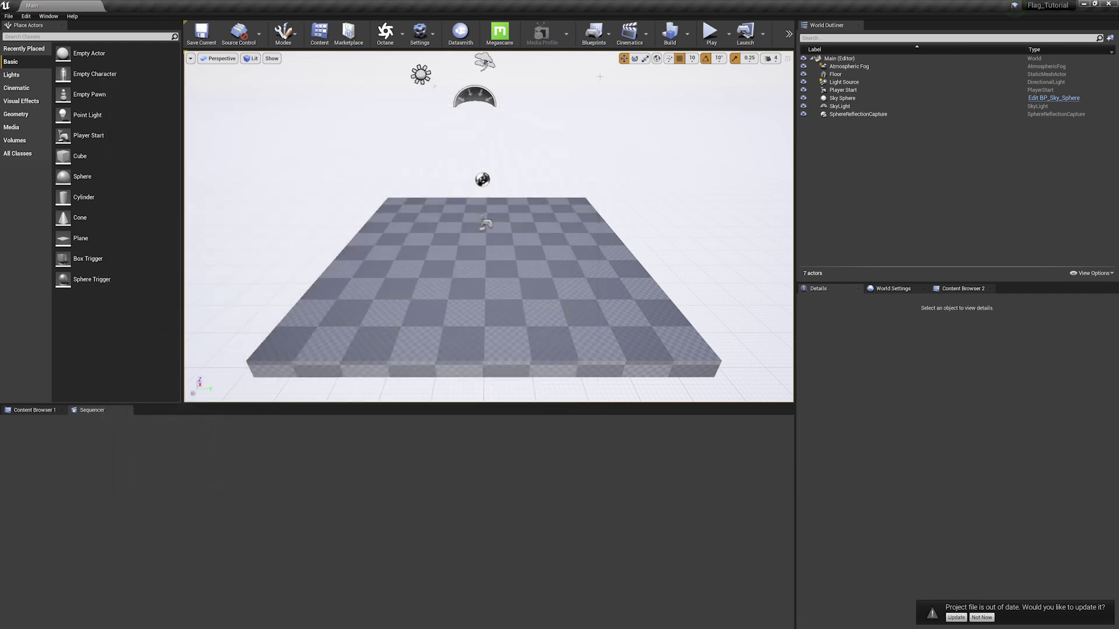
Step: In the Content Browser, create a folder named ABC under Content and open it
left_click(459, 36)
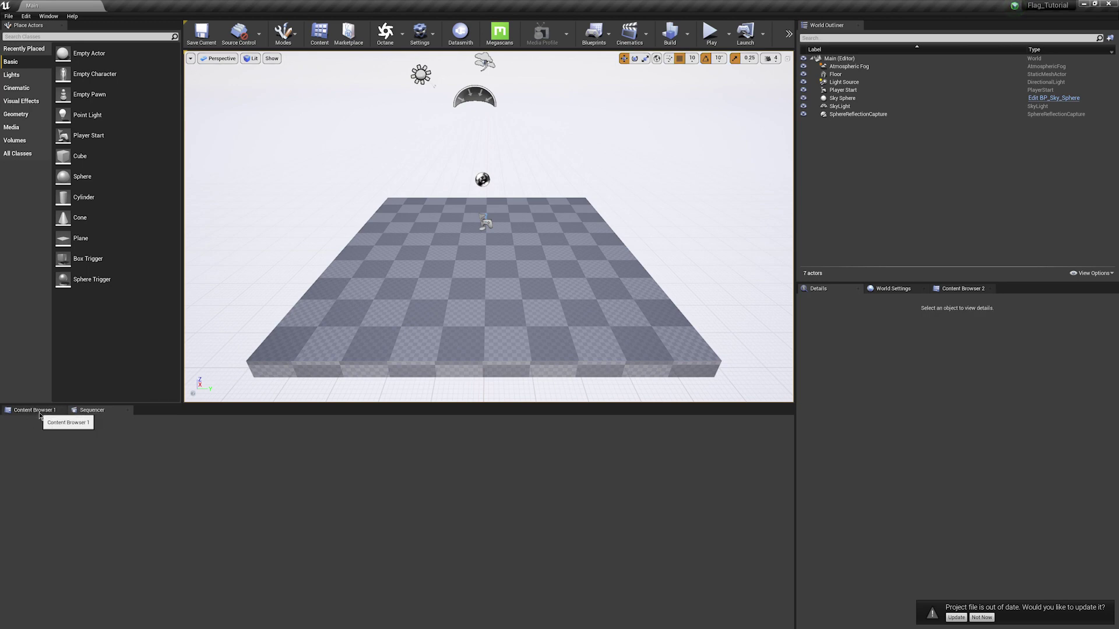
left_click(35, 410)
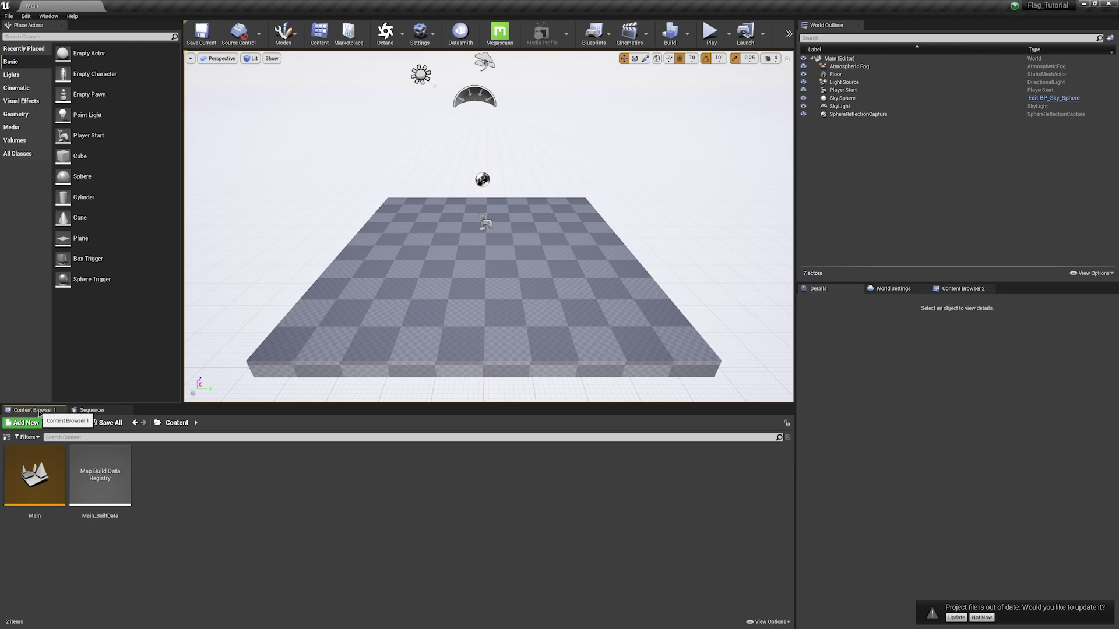
right_click(195, 498)
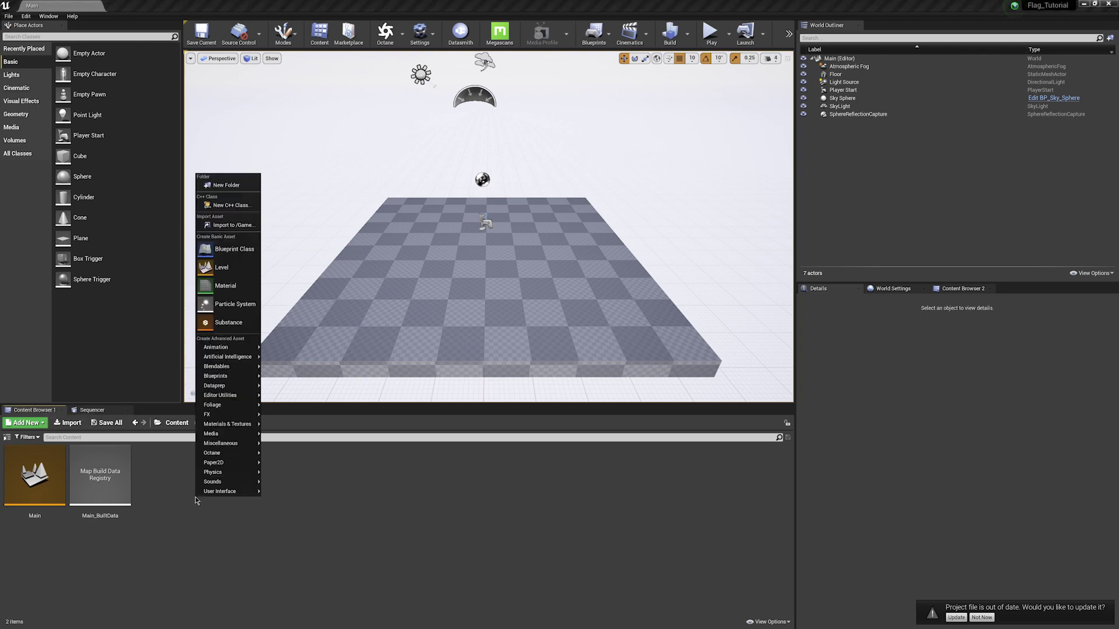
left_click(228, 186)
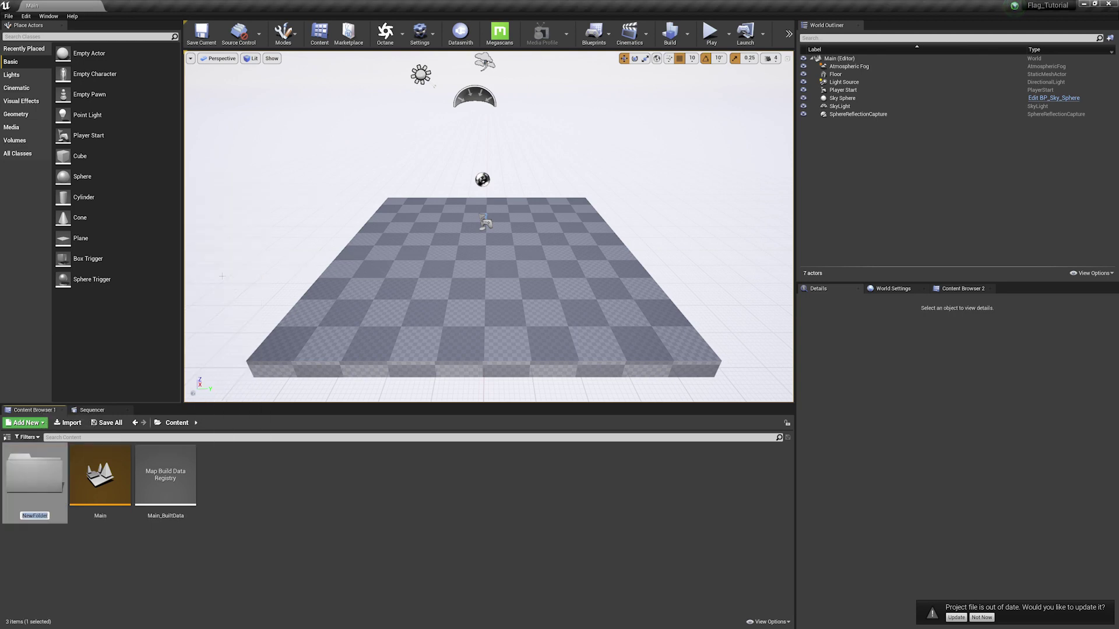
type("ABC")
key("Return")
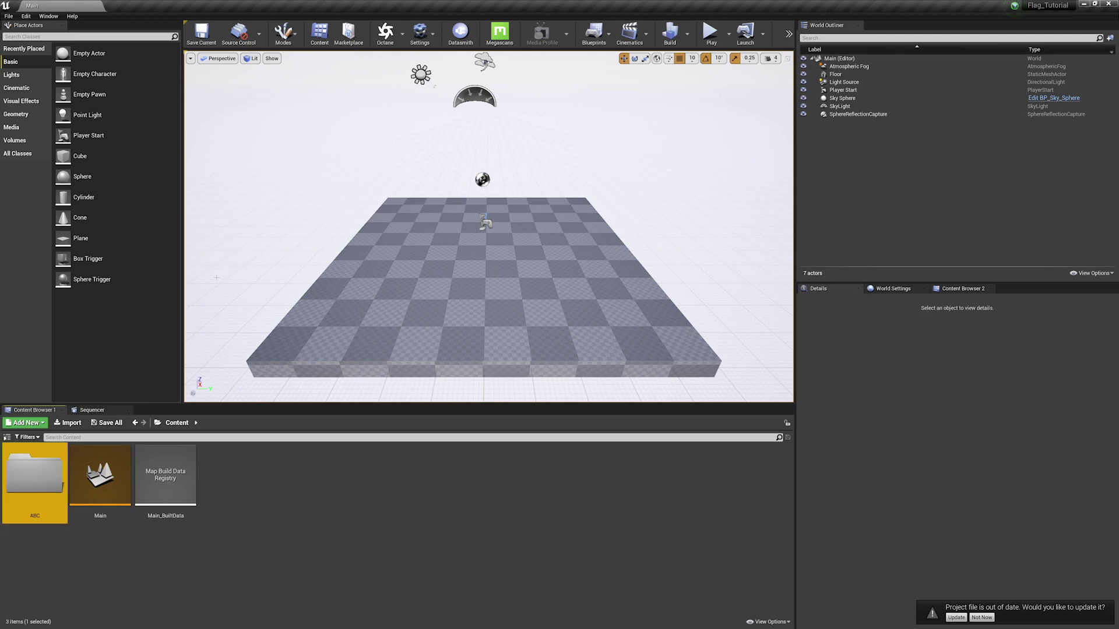
double_click(35, 481)
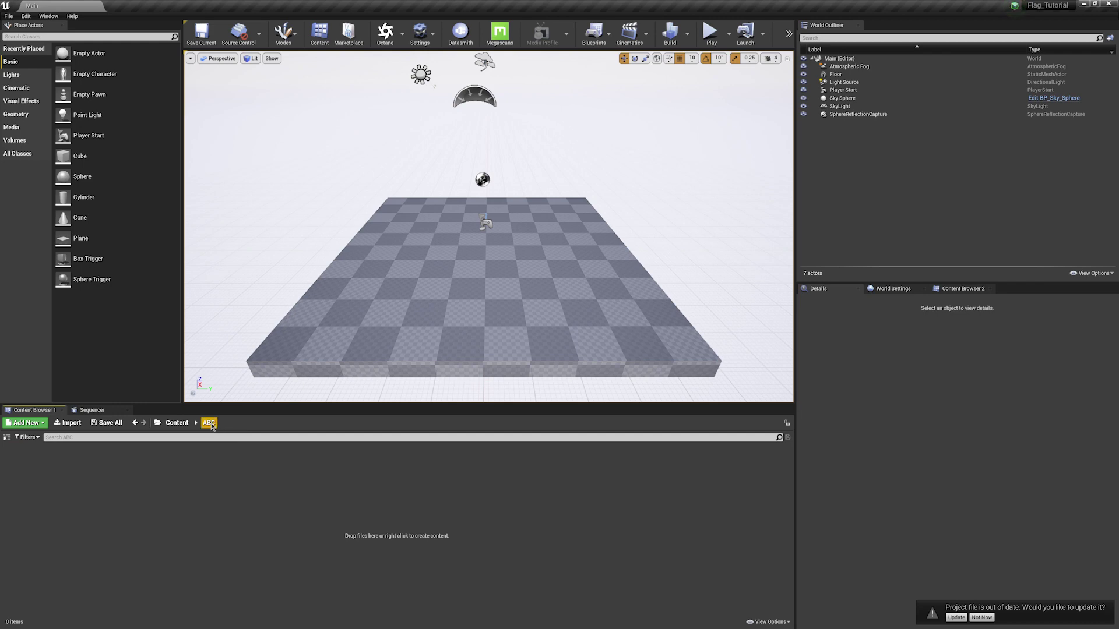
Step: Pick Flag.abc from the PIXEL LABS ABC folder for import
left_click(67, 424)
key("alt+Up")
key("alt+Up")
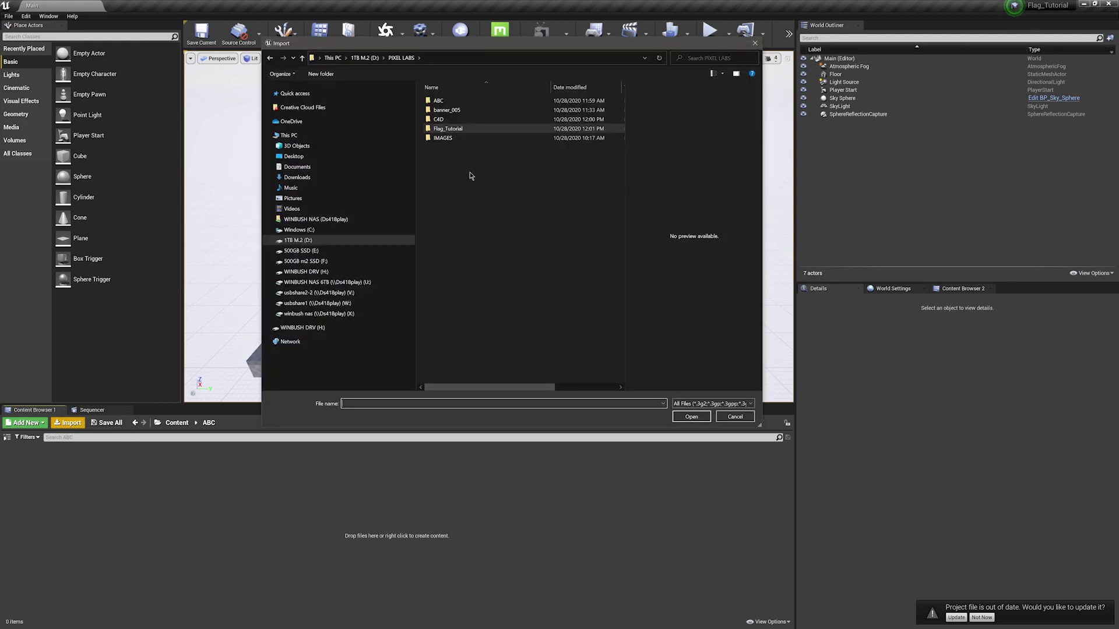
double_click(444, 102)
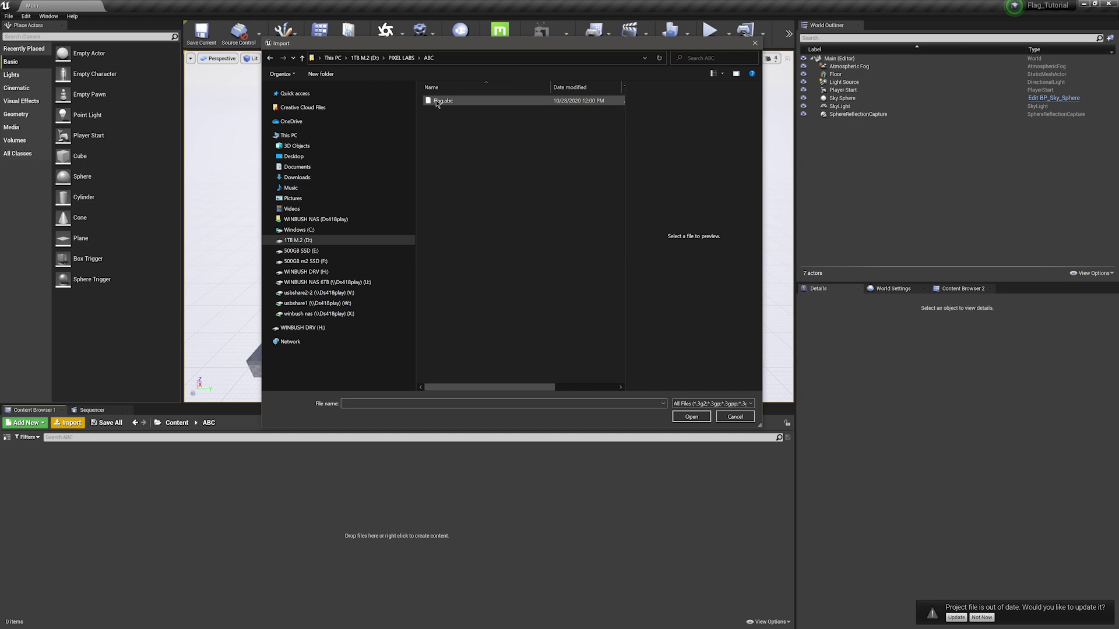
left_click(437, 103)
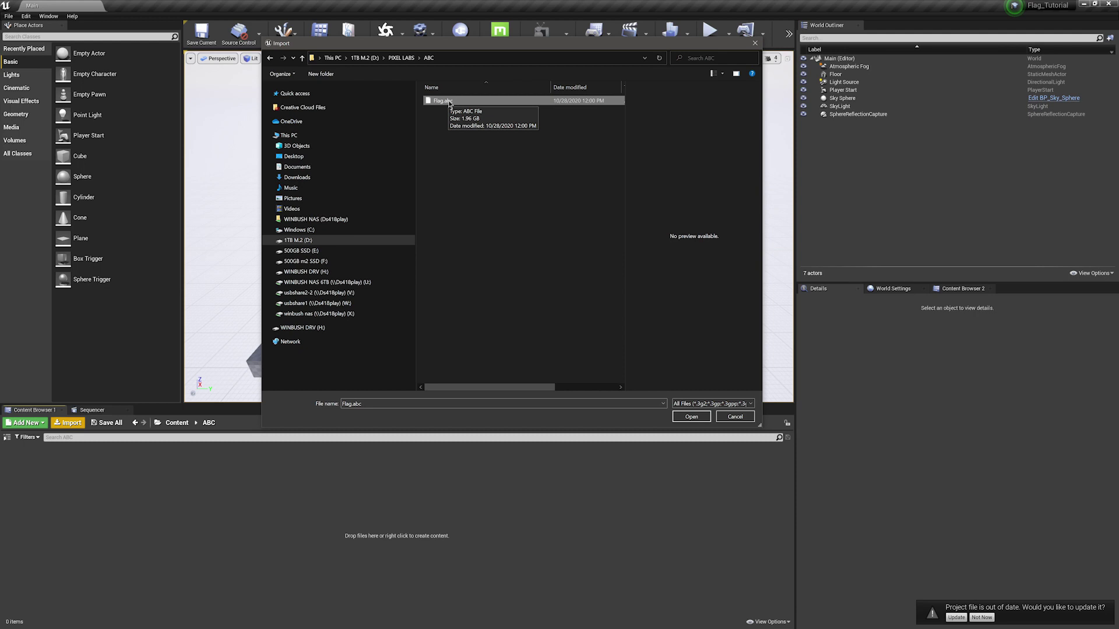
left_click(692, 417)
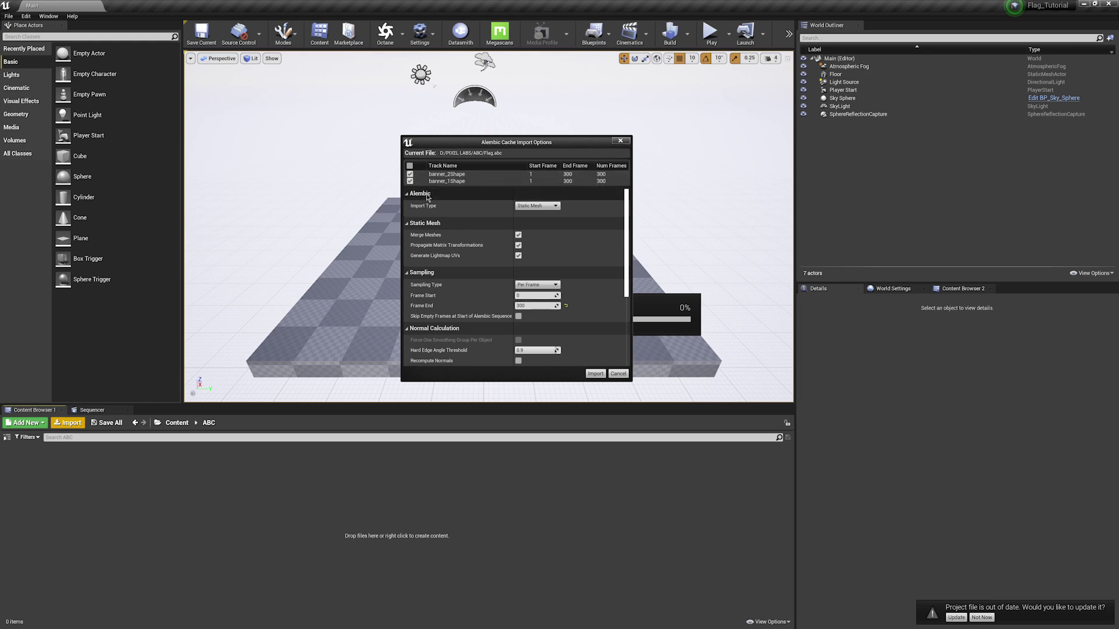
Step: Import it as a Geometry Cache using the Autodesk 3ds Max conversion preset
left_click(544, 207)
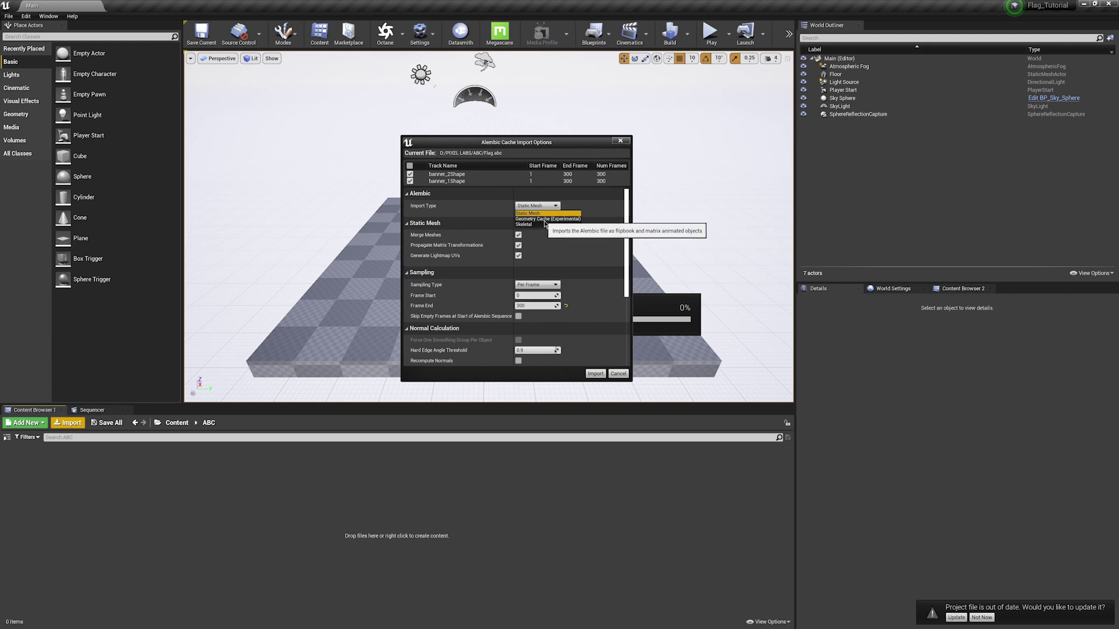
left_click(544, 220)
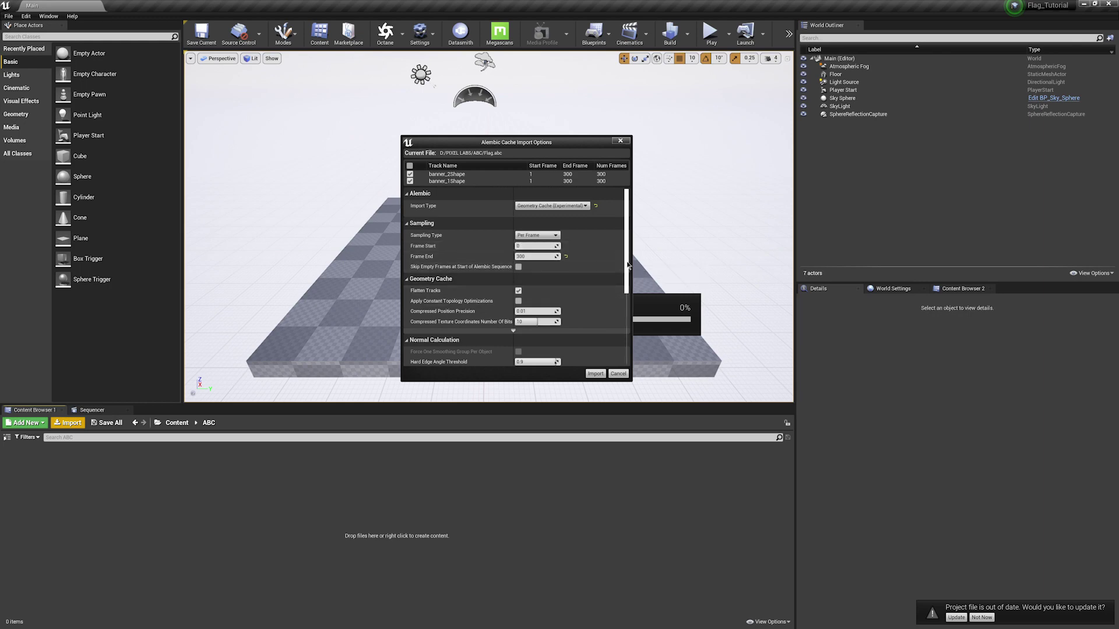
scroll(630, 315, "down", 3)
scroll(630, 315, "down", 1)
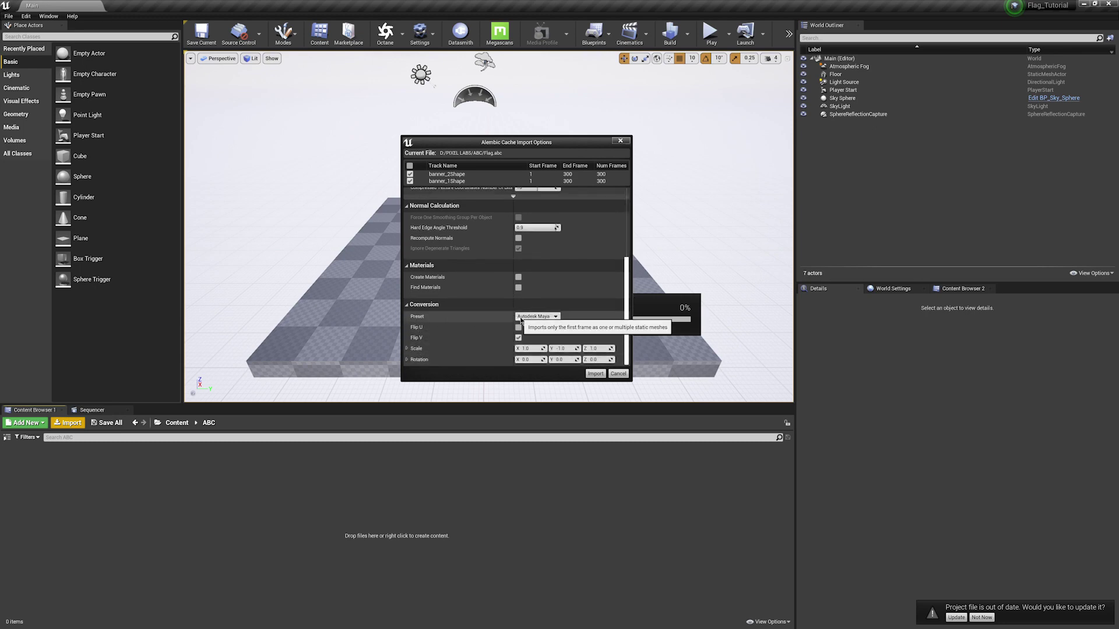
left_click(557, 317)
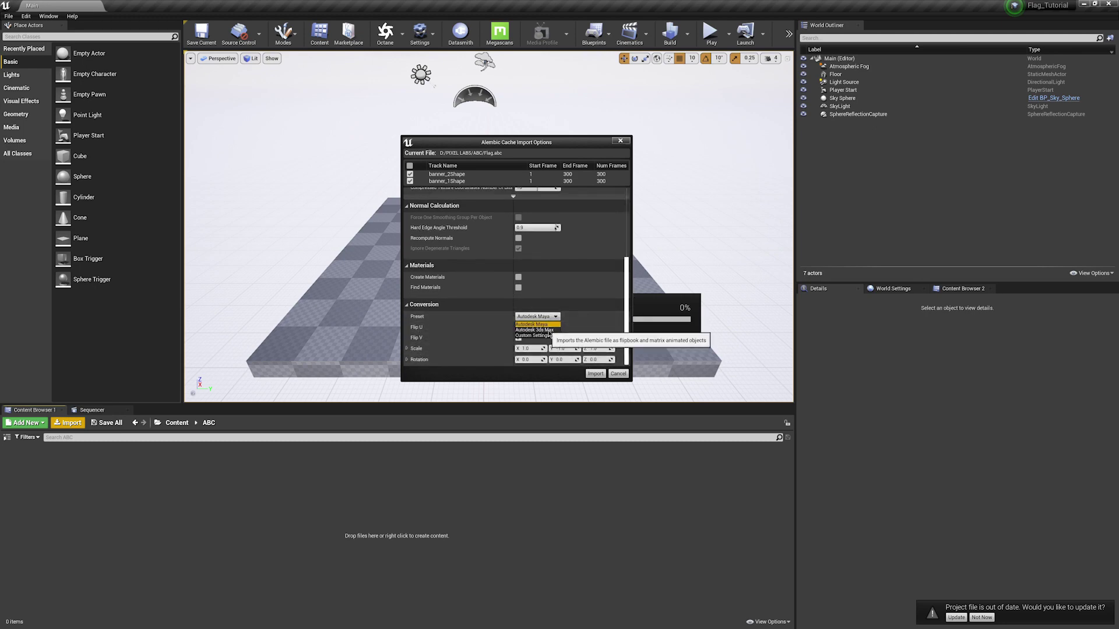
left_click(548, 330)
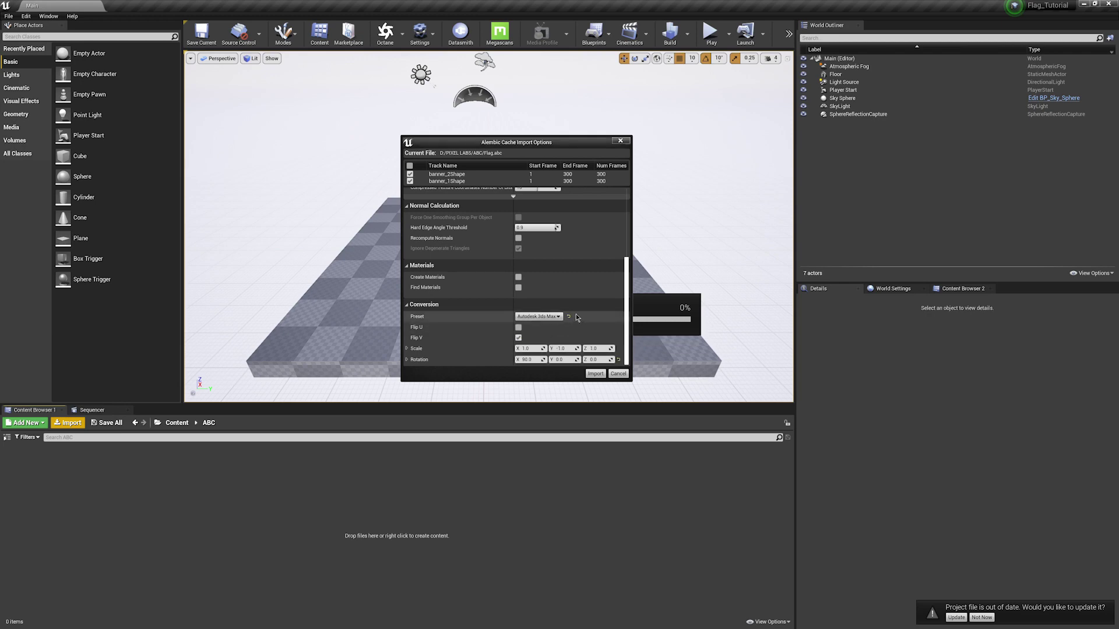
left_click(596, 375)
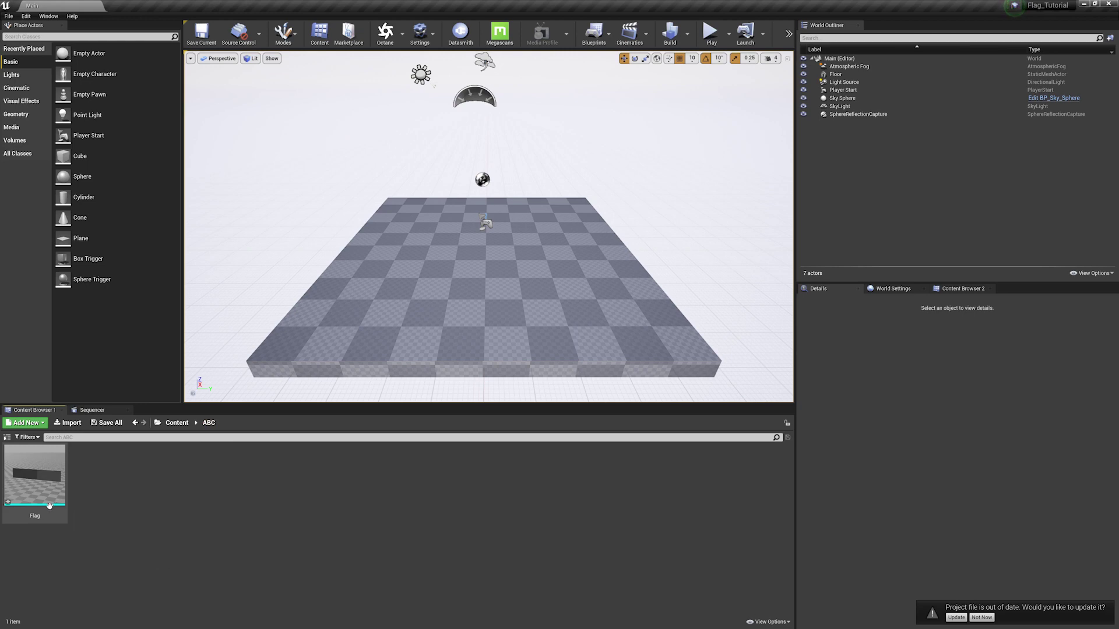
Step: Drag the Flag geometry cache from the Content Browser into the viewport
left_click_drag(36, 481, 471, 279)
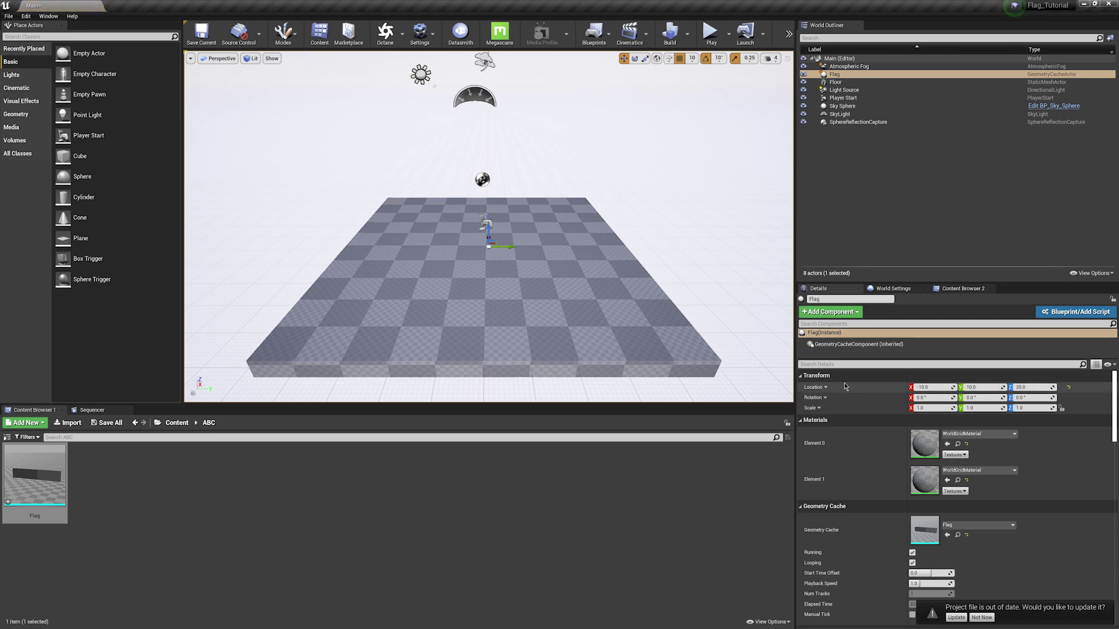
Step: Reset the flag's location to the origin, then undo to keep its original position
left_click(1069, 390)
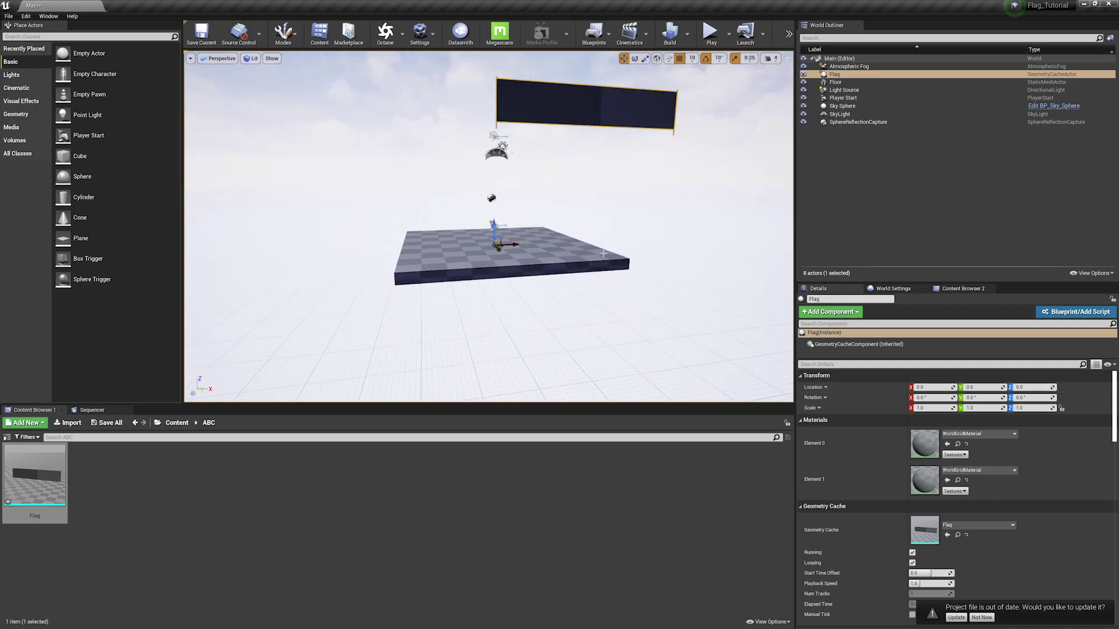
left_click_drag(460, 243, 461, 242, "alt")
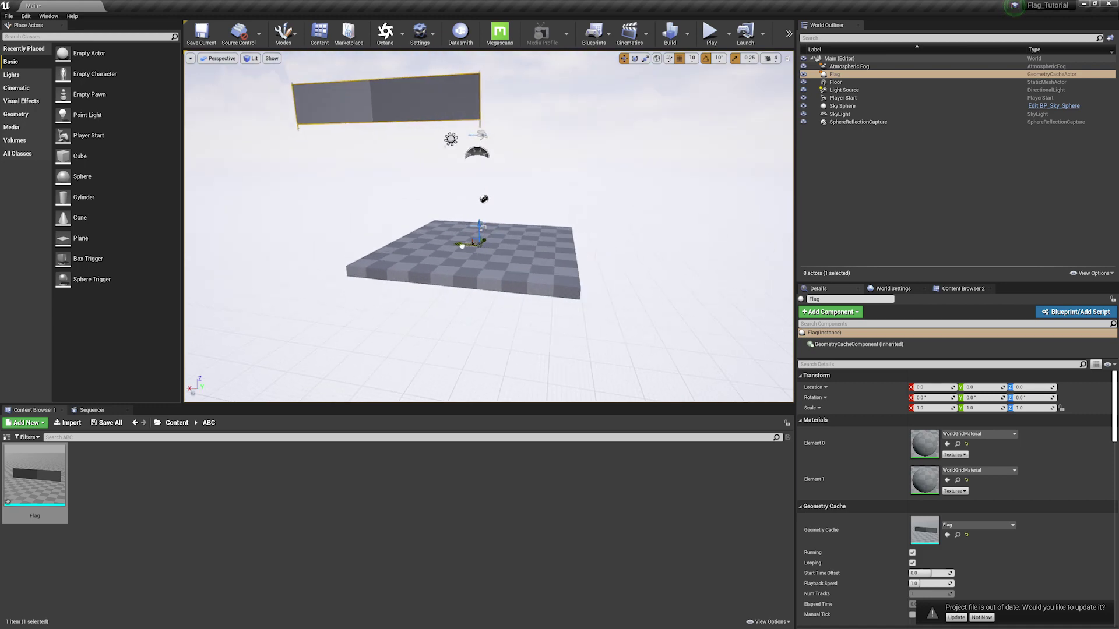
key("ctrl+z")
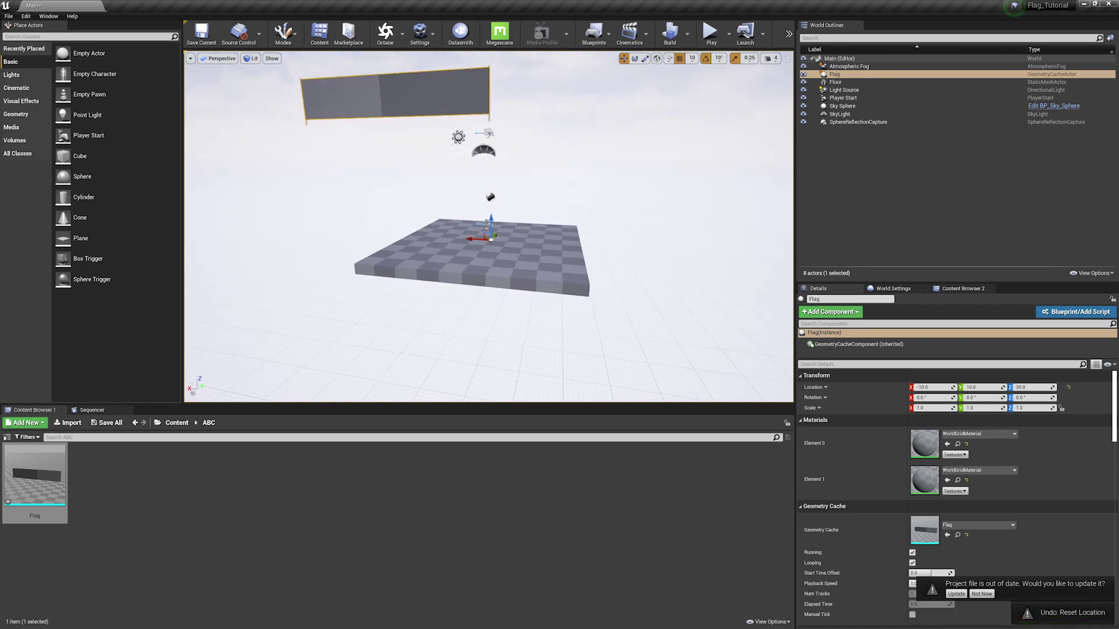
left_click_drag(499, 324, 498, 324, "alt")
Step: Delete the checkered floor and Player Start, then toggle game view with G to preview
left_click(488, 287)
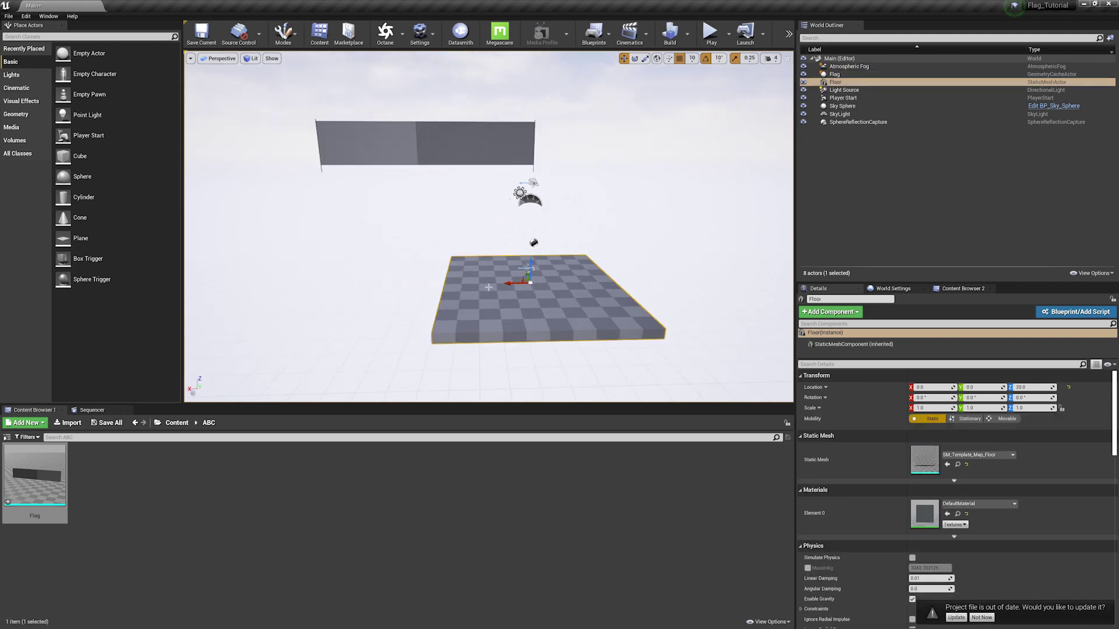
key("Delete")
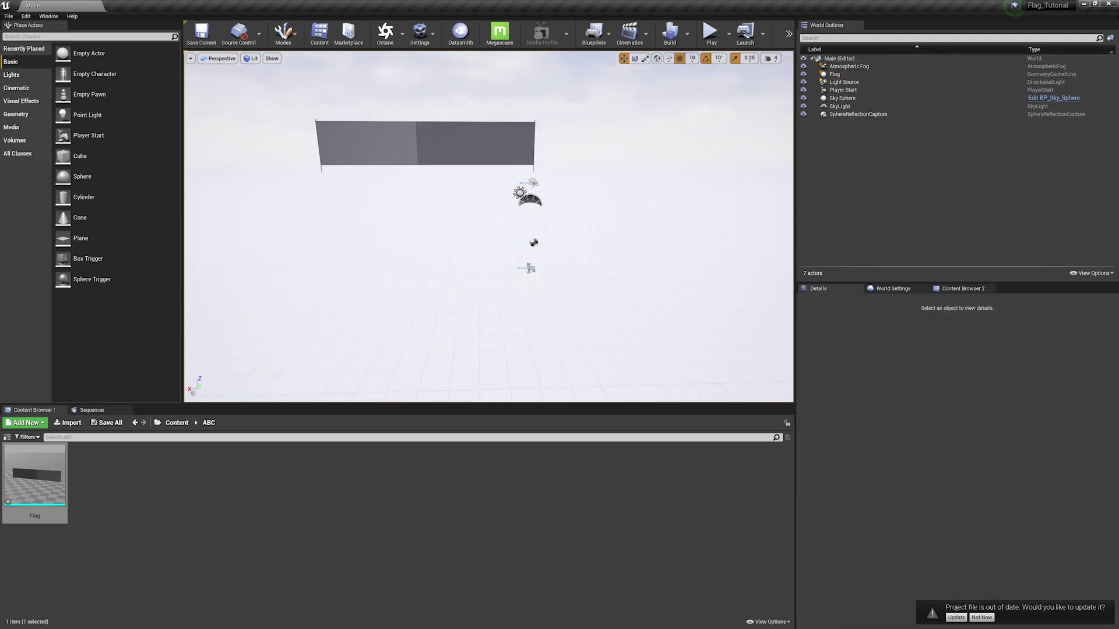
left_click(530, 268)
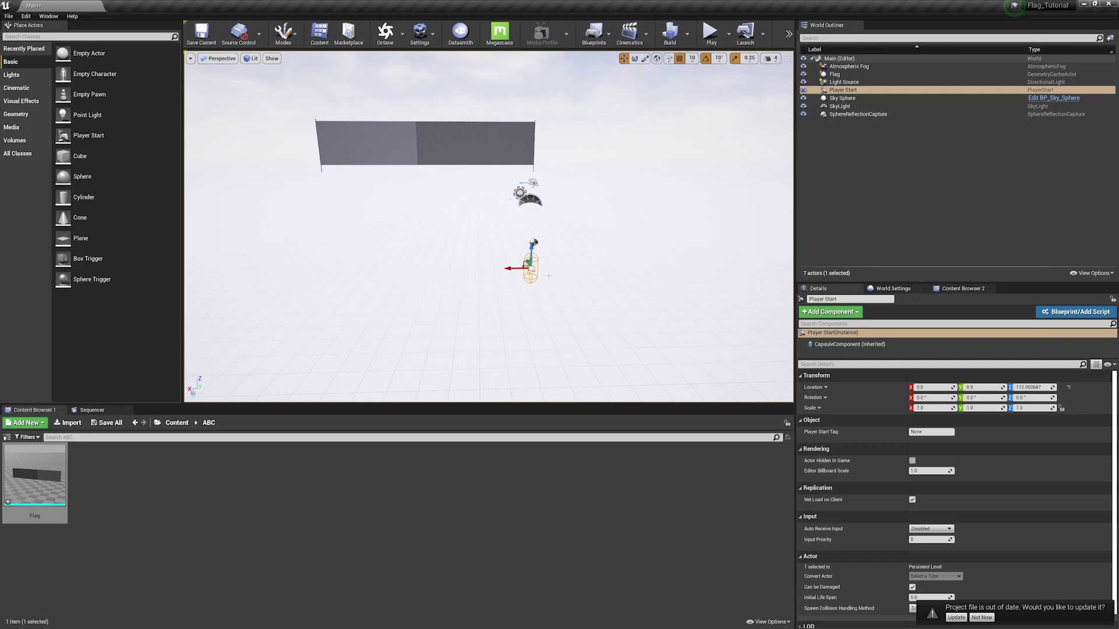
key("Delete")
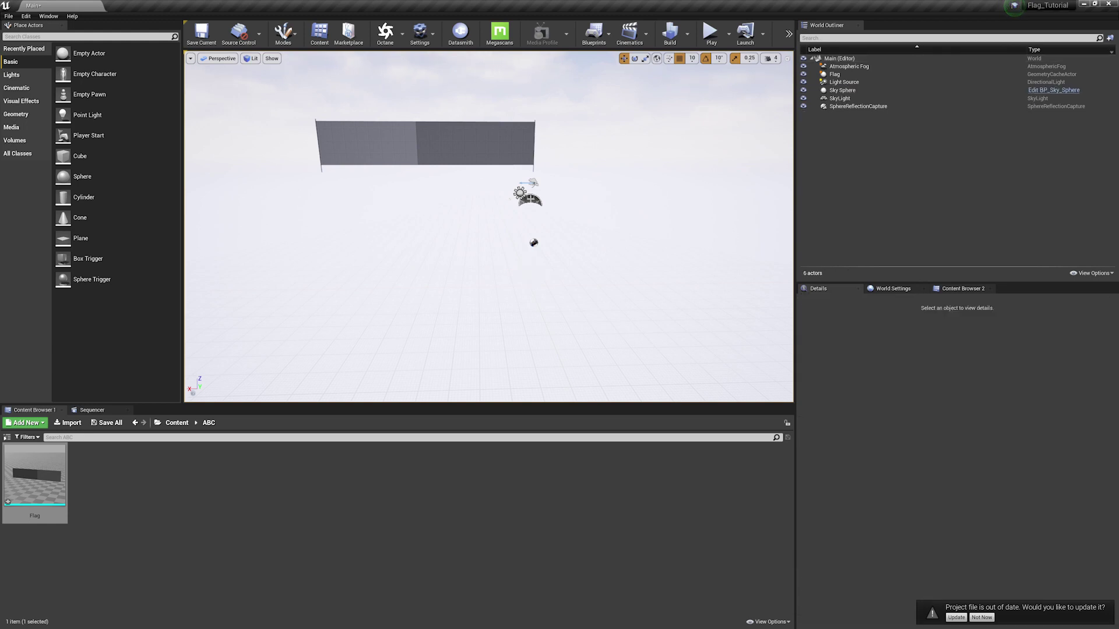
left_click(529, 198)
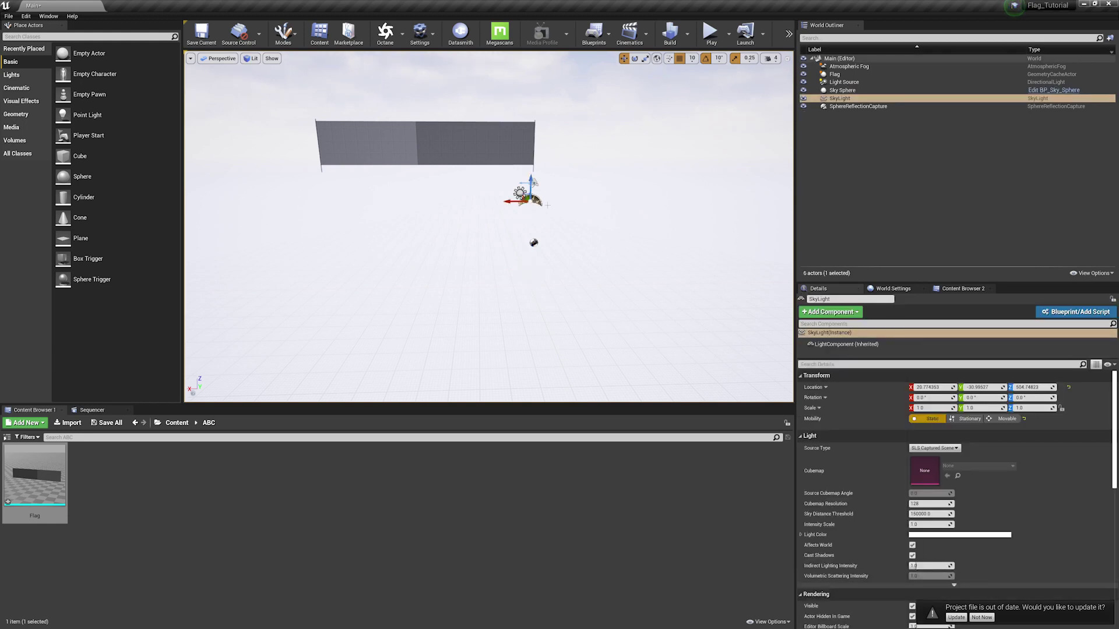
key("g")
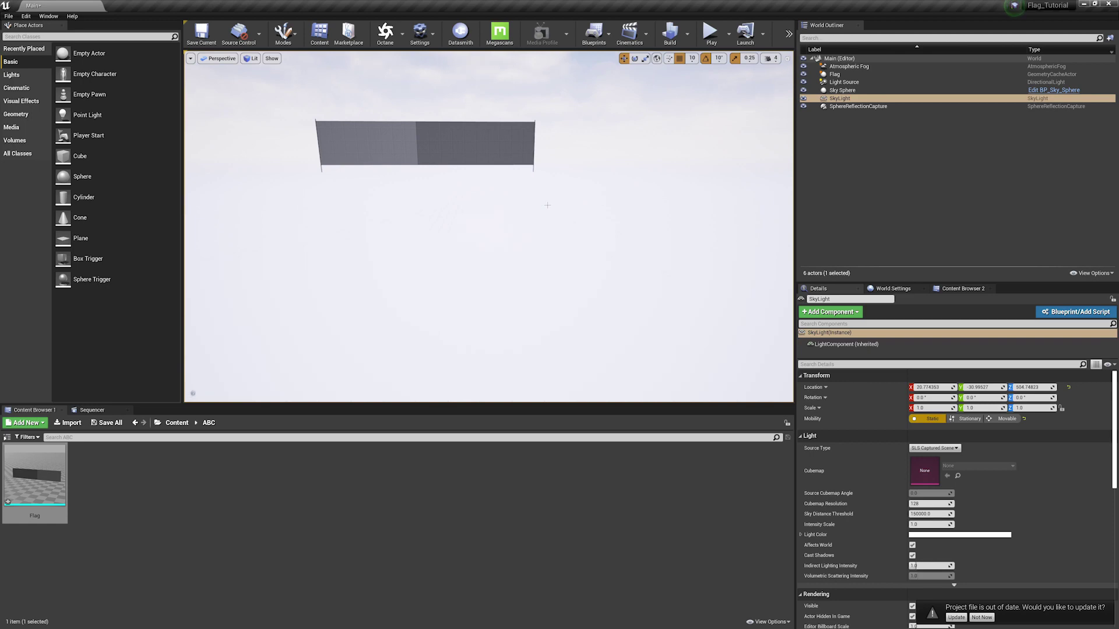
right_click_drag(504, 220, 482, 216)
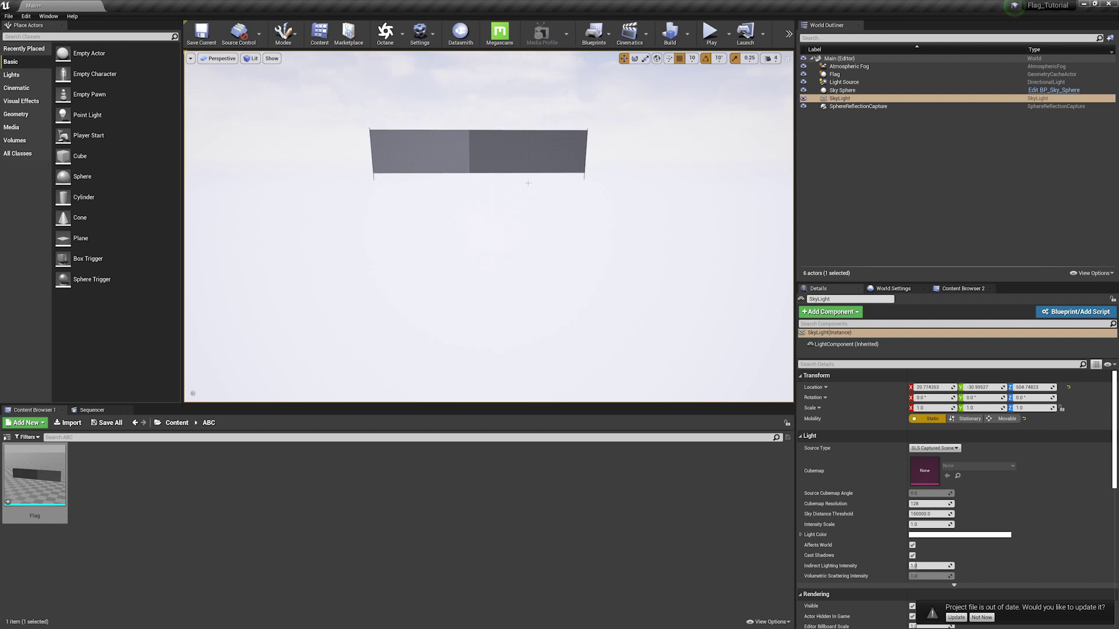
Step: Place an HDRI Backdrop at the world origin, raise its projection centre, then return to Content
left_click(17, 78)
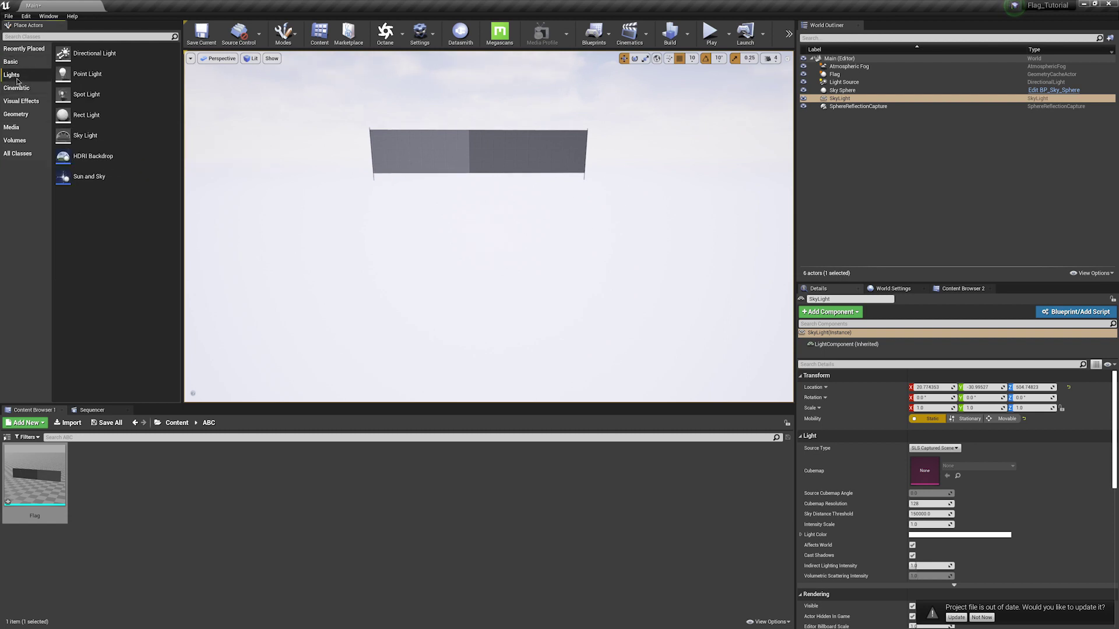
left_click_drag(95, 159, 542, 333)
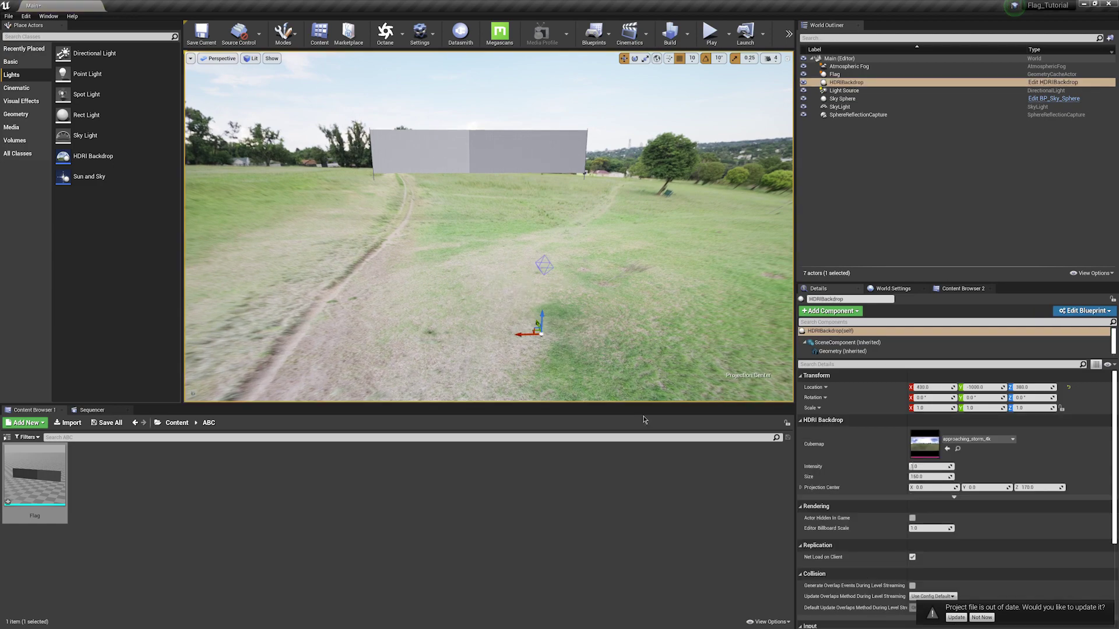
left_click(1069, 387)
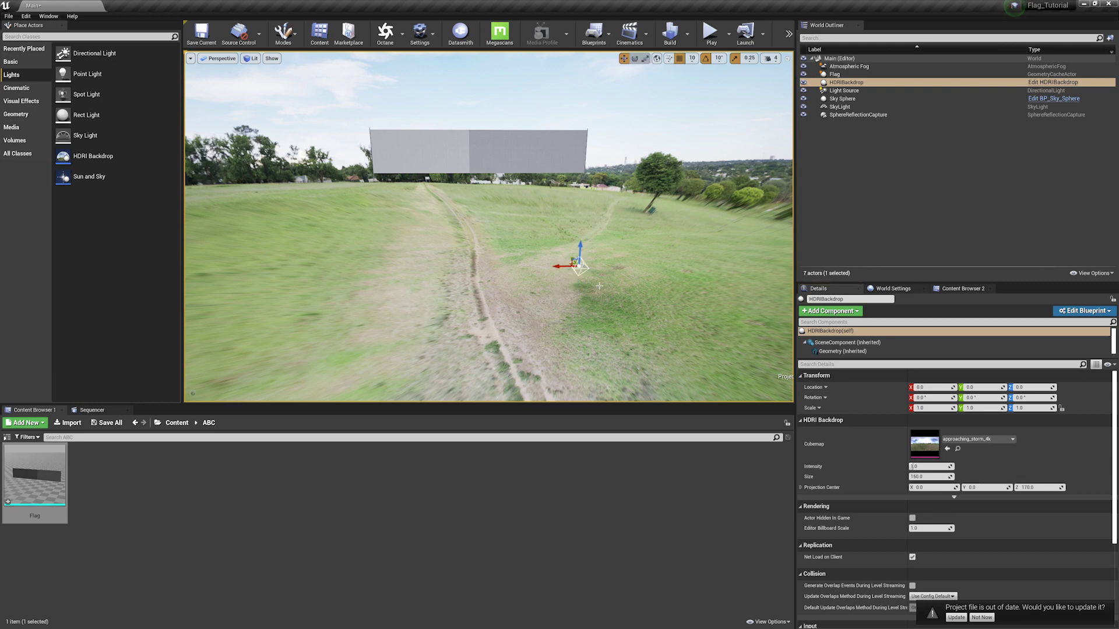
left_click_drag(1041, 487, 1068, 487)
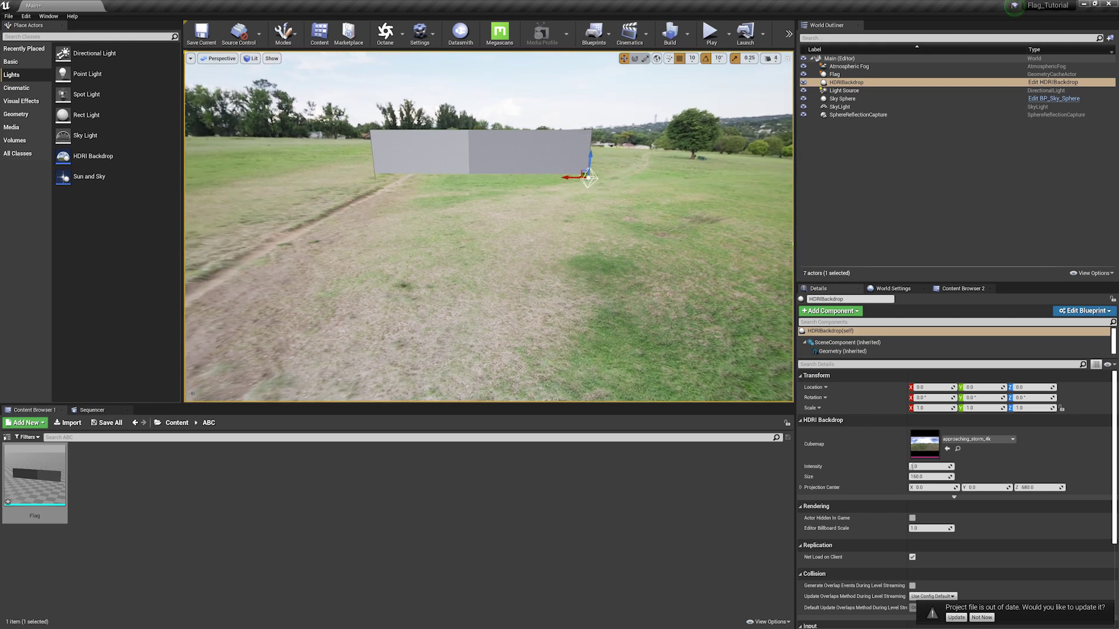
right_click_drag(490, 254, 490, 255)
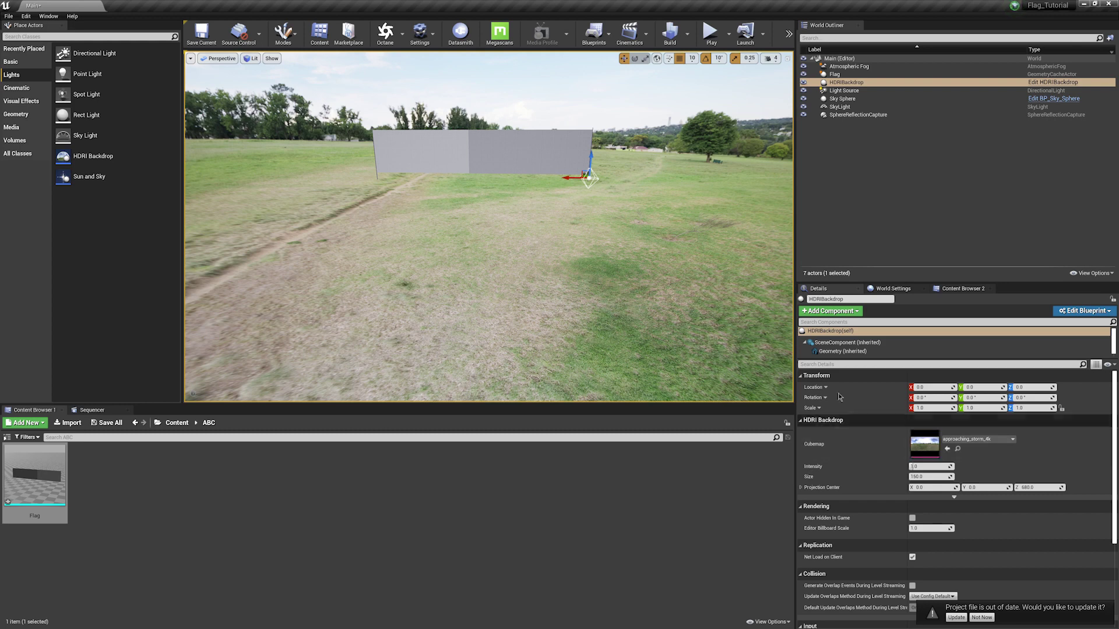
left_click(175, 423)
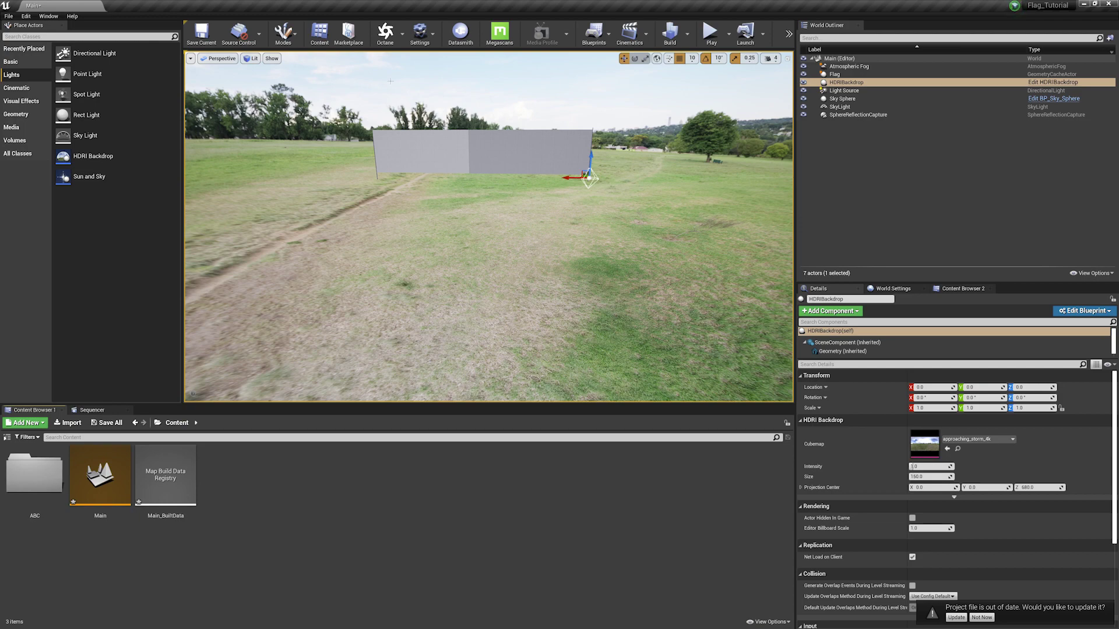
Step: Import the FlagPoles Cinema 4D file from the C4D folder into Content via Datasmith
left_click(464, 33)
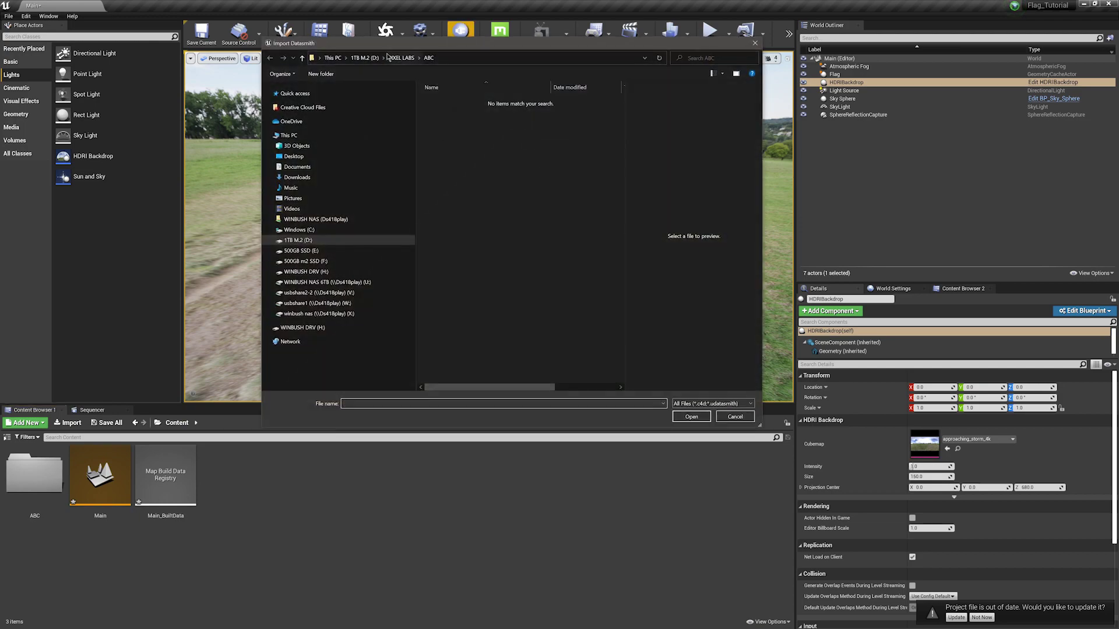
double_click(447, 118)
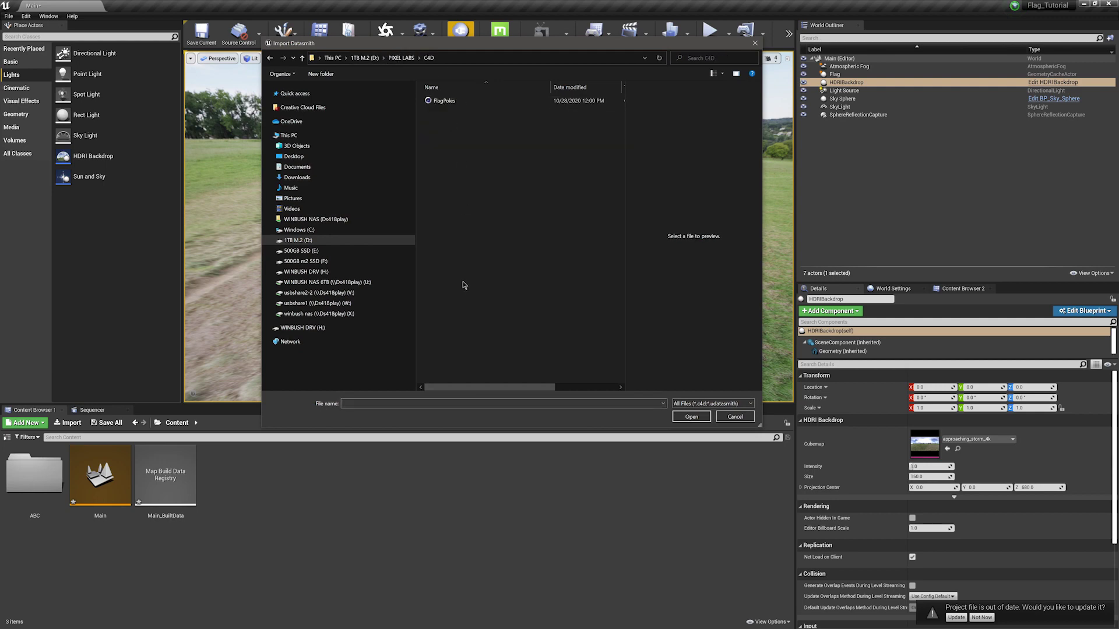
left_click(446, 102)
left_click(691, 417)
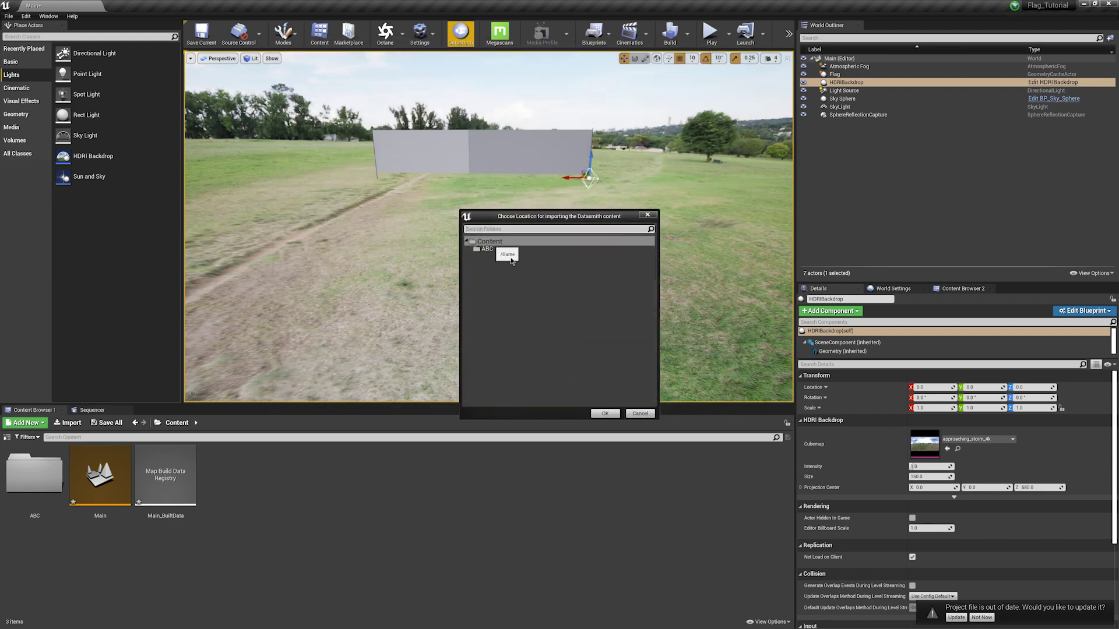
left_click(607, 415)
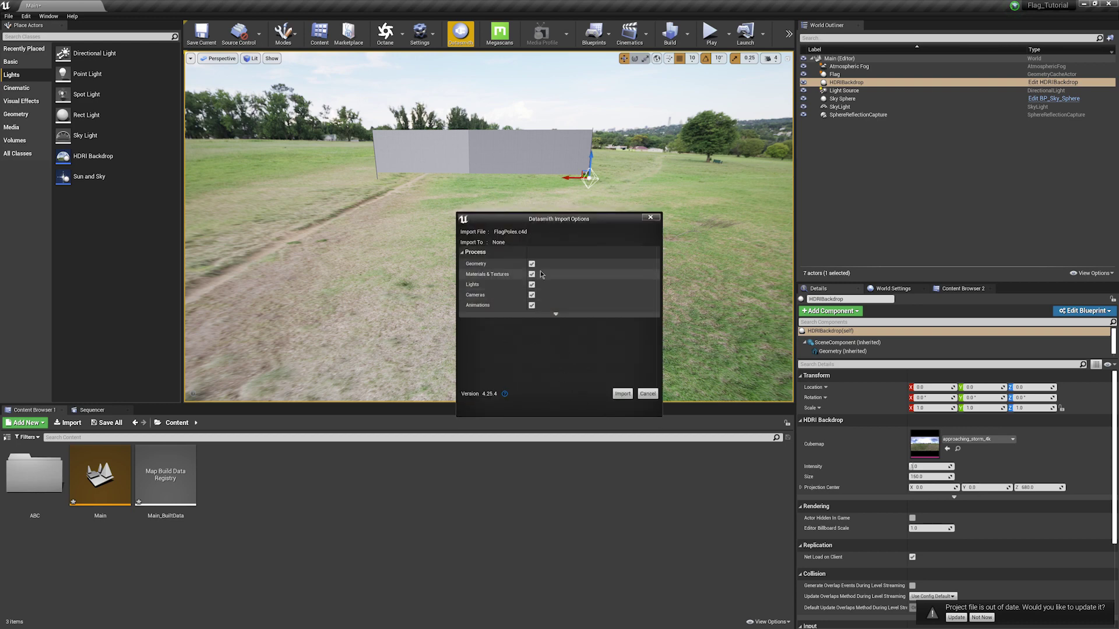
left_click(626, 395)
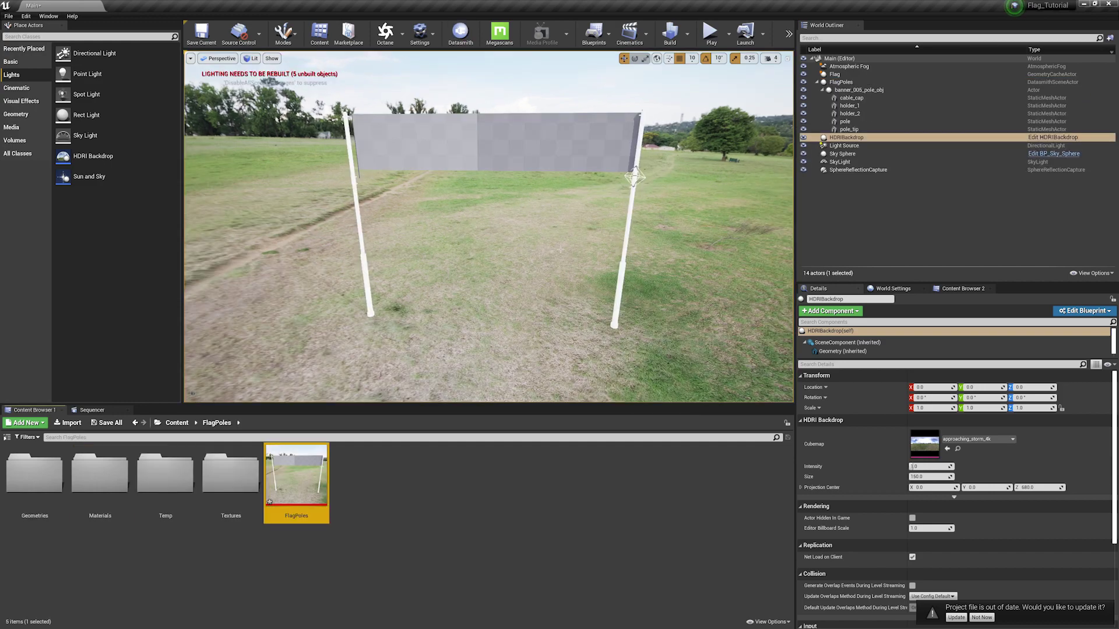
Step: Select the Light Source directional light in the Outliner
scroll(489, 233, "up", 3)
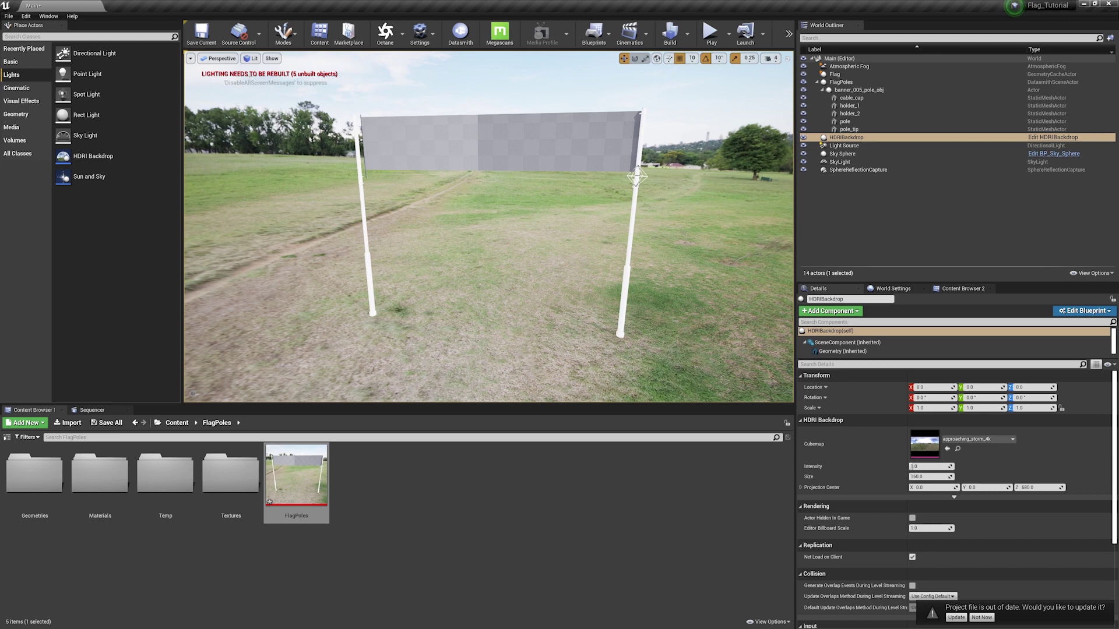
left_click(843, 137)
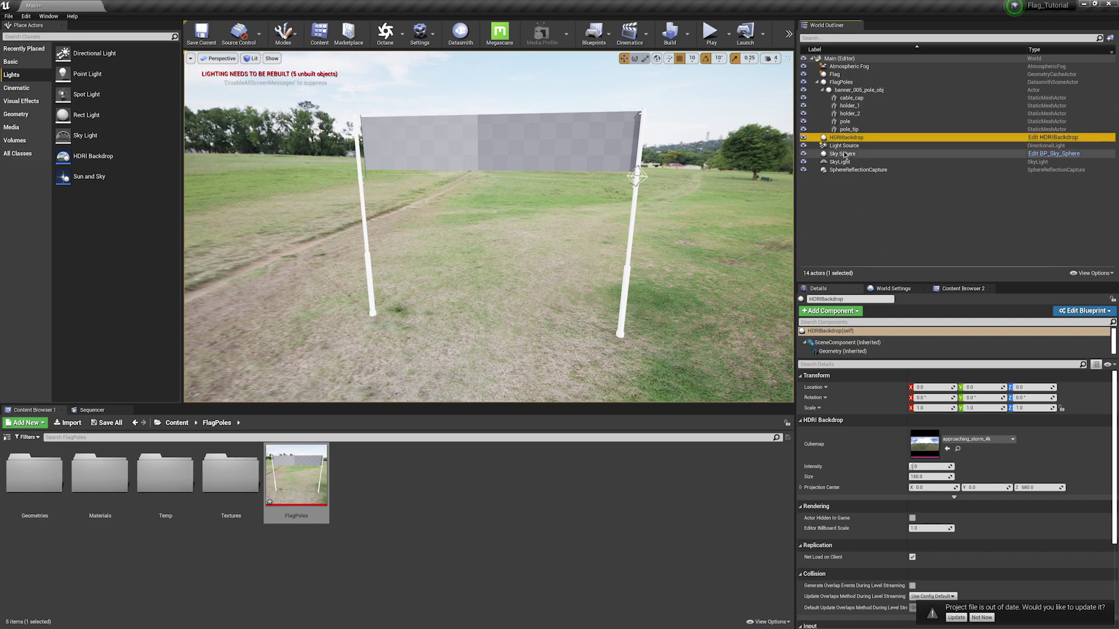
left_click(843, 146)
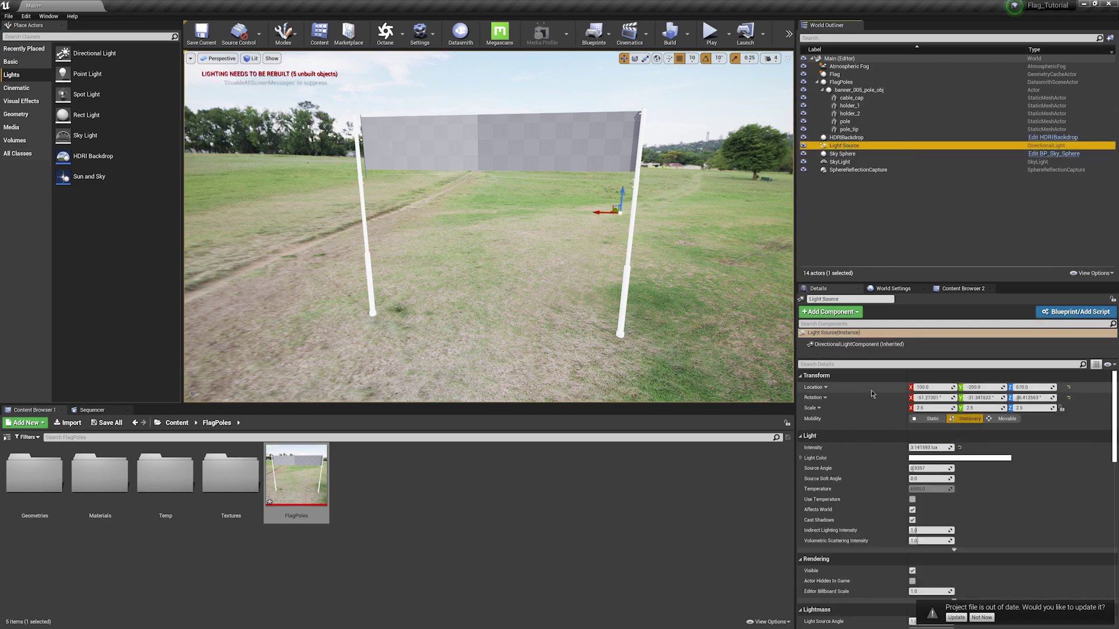
Step: Make the Light Source movable, reset its location and rotation, and set its Z rotation to about 61.6
left_click(1008, 419)
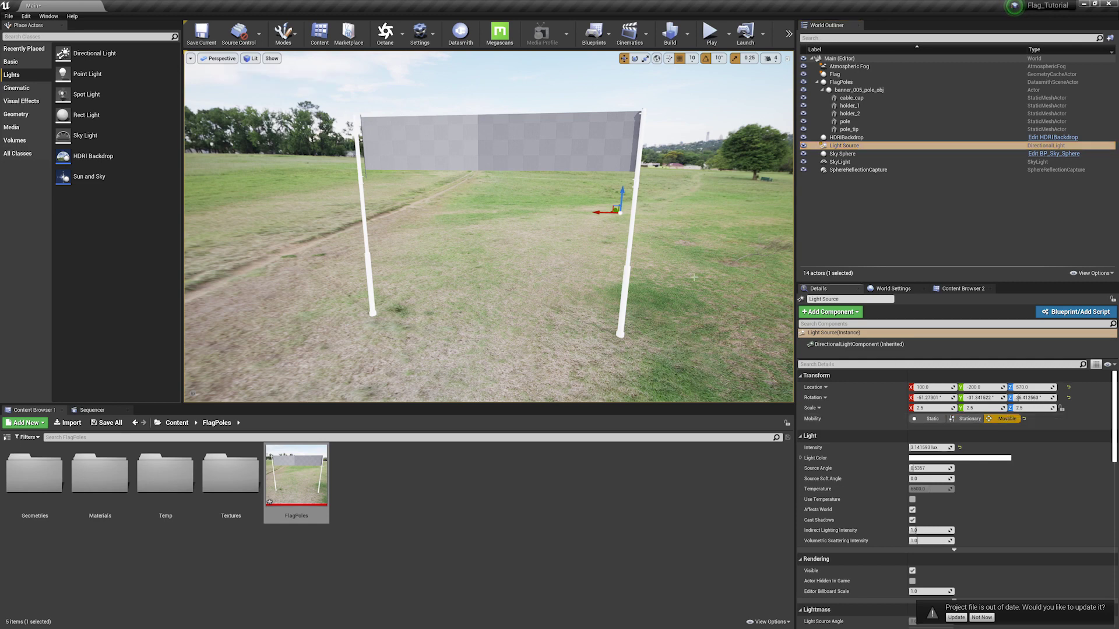
left_click(1068, 387)
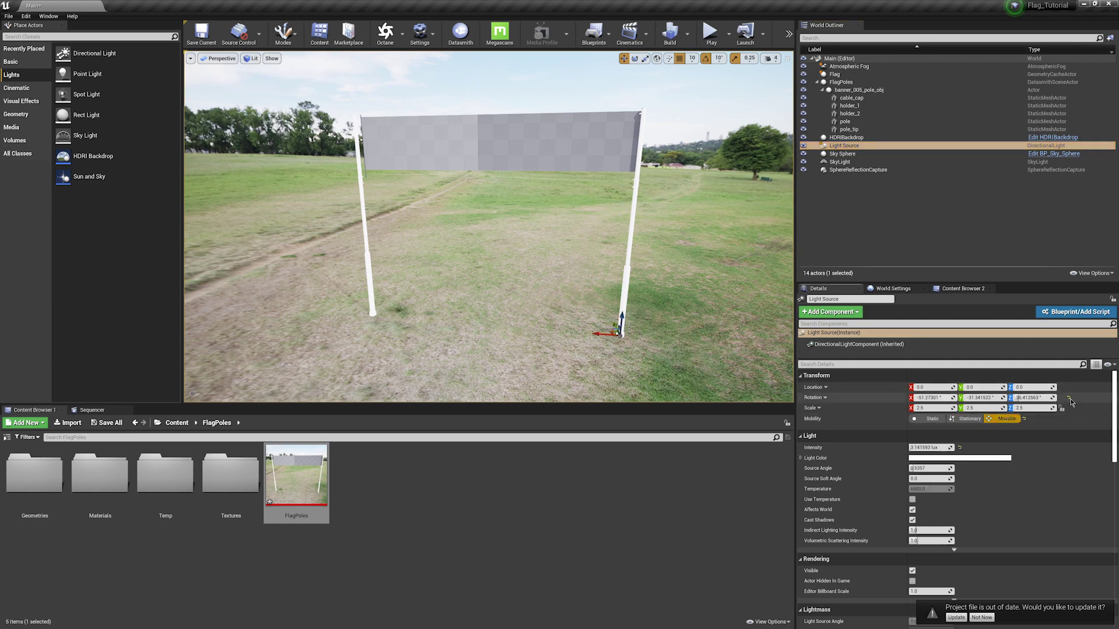
left_click(1068, 398)
left_click_drag(1023, 398, 1024, 398)
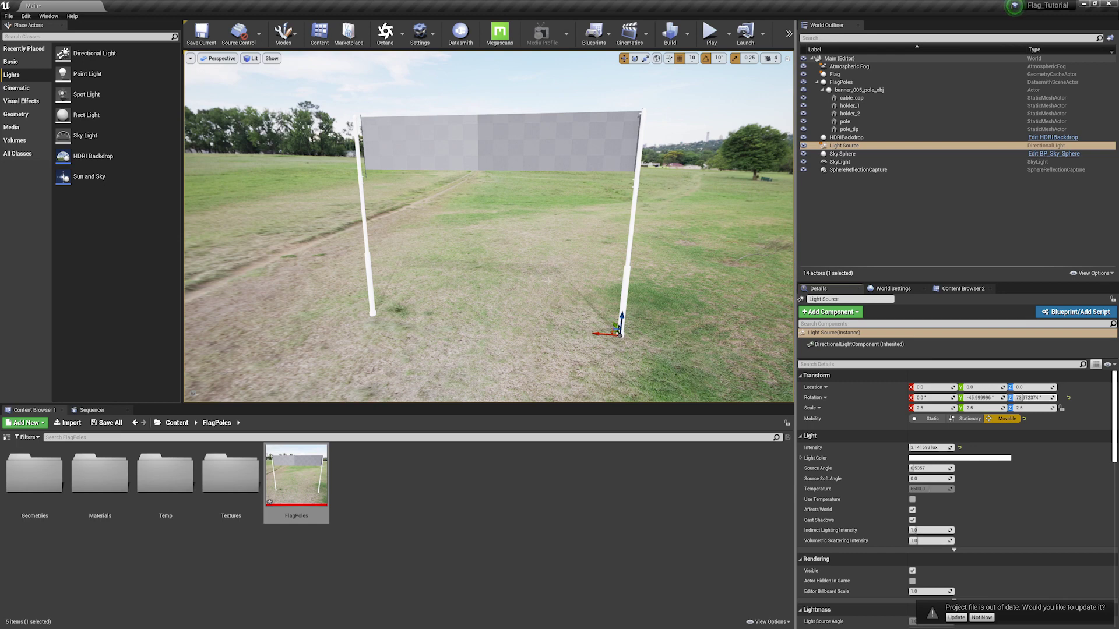
left_click_drag(1020, 398, 1020, 398)
right_click_drag(434, 373, 434, 372)
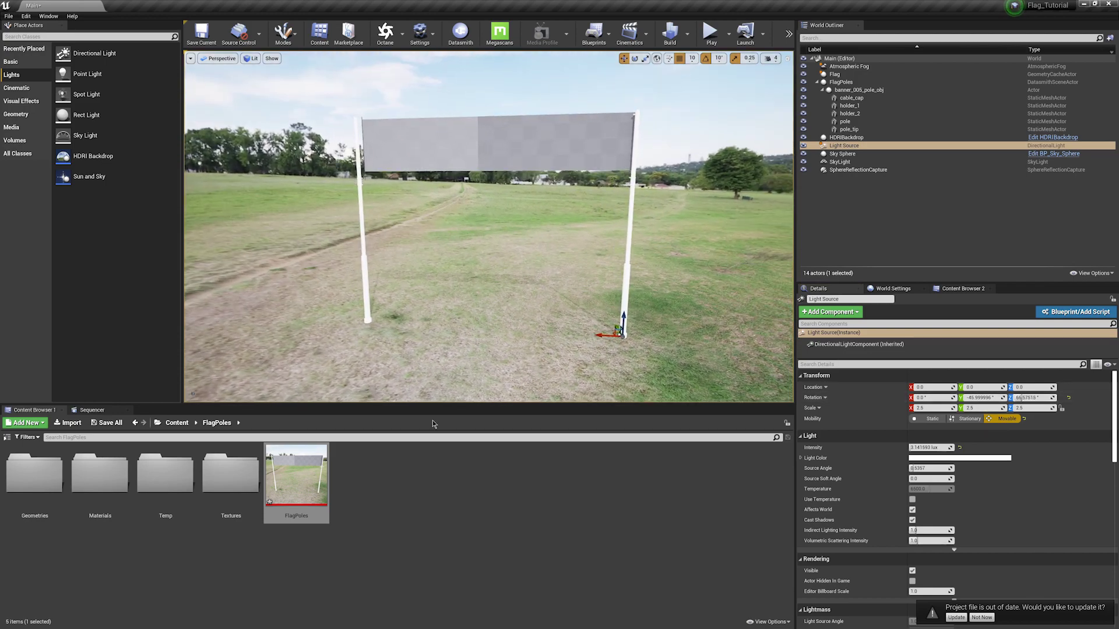
left_click(497, 167)
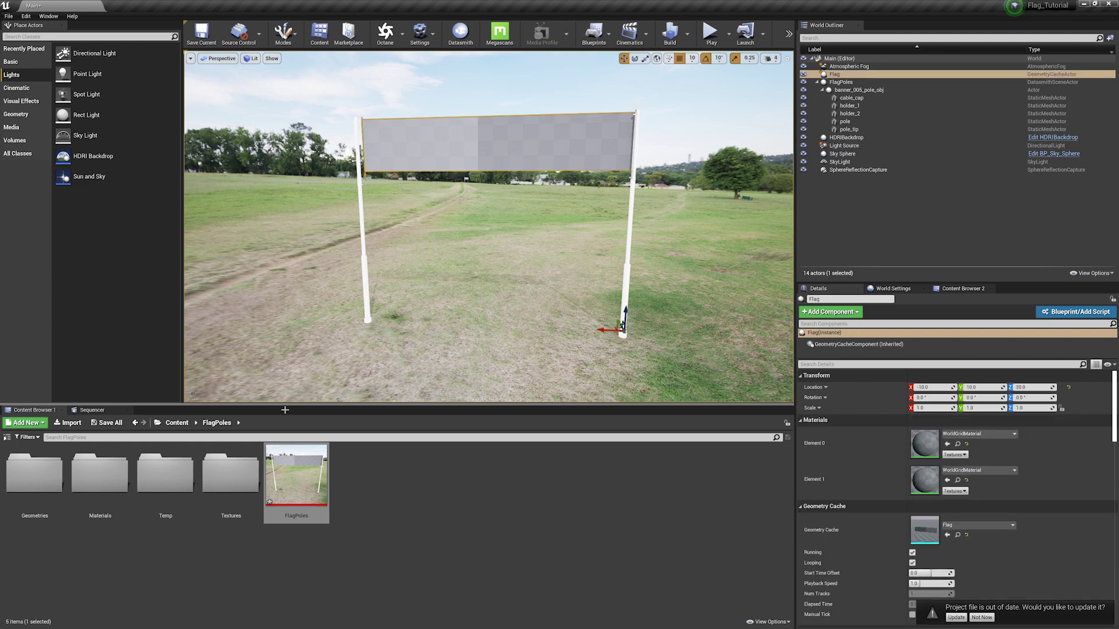
Step: Assign the FLAG material from FlagPoles/Materials to the Flag banner's Element 0 slot
left_click(177, 423)
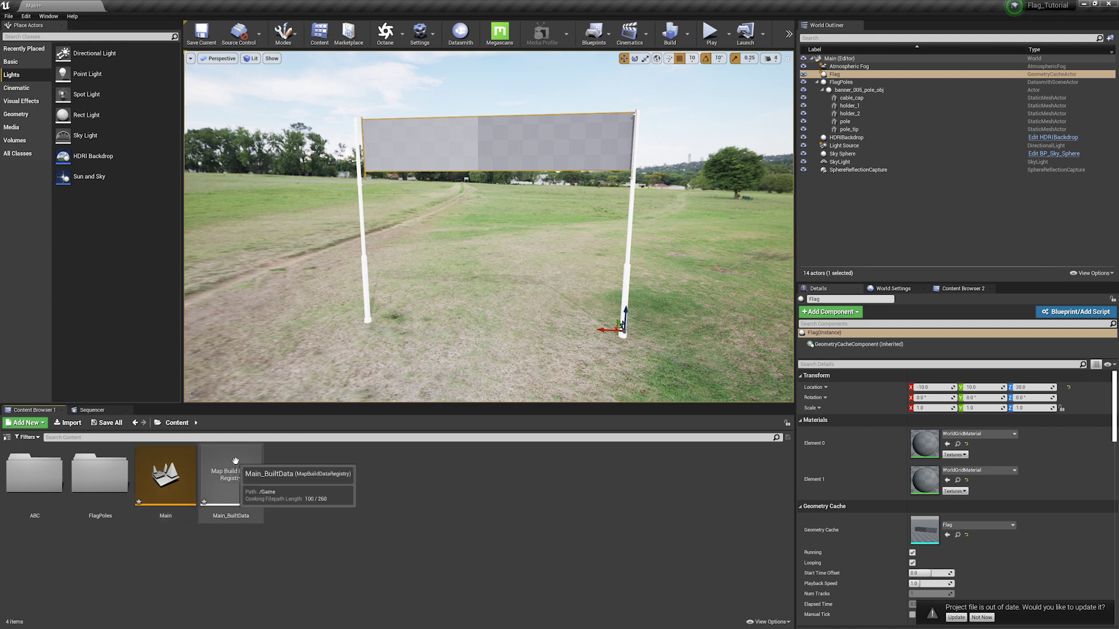
double_click(109, 480)
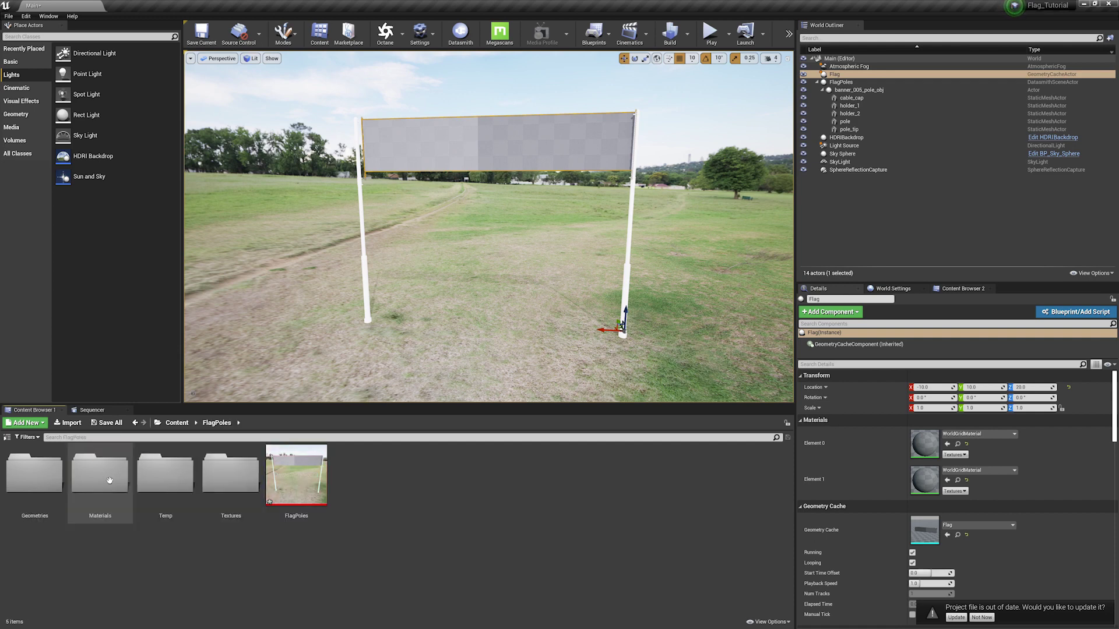
double_click(63, 482)
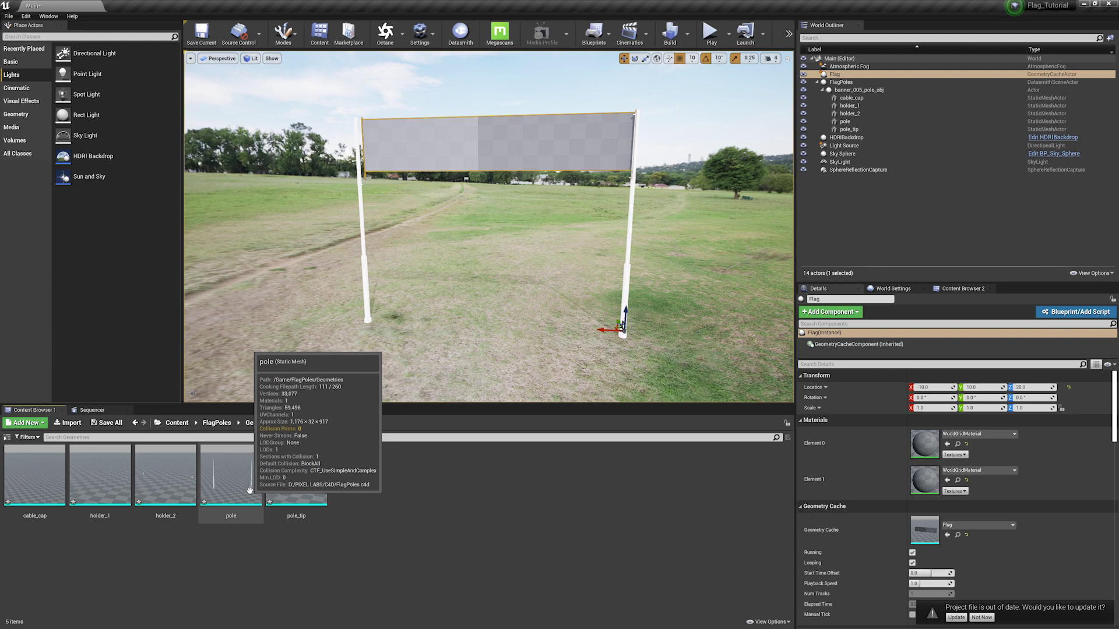
left_click(216, 422)
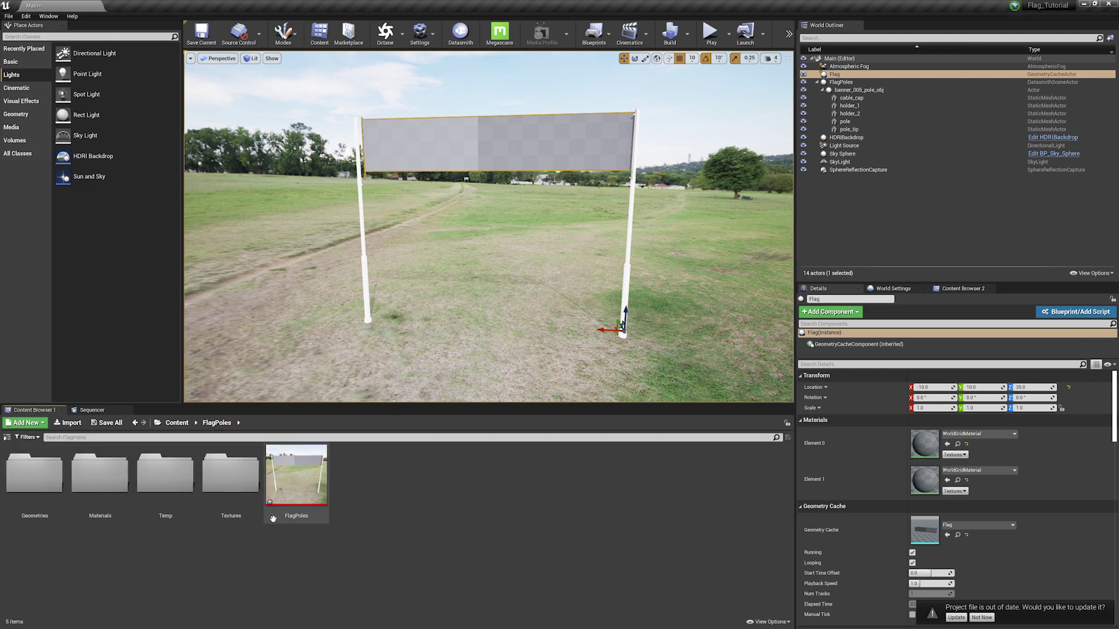
double_click(100, 473)
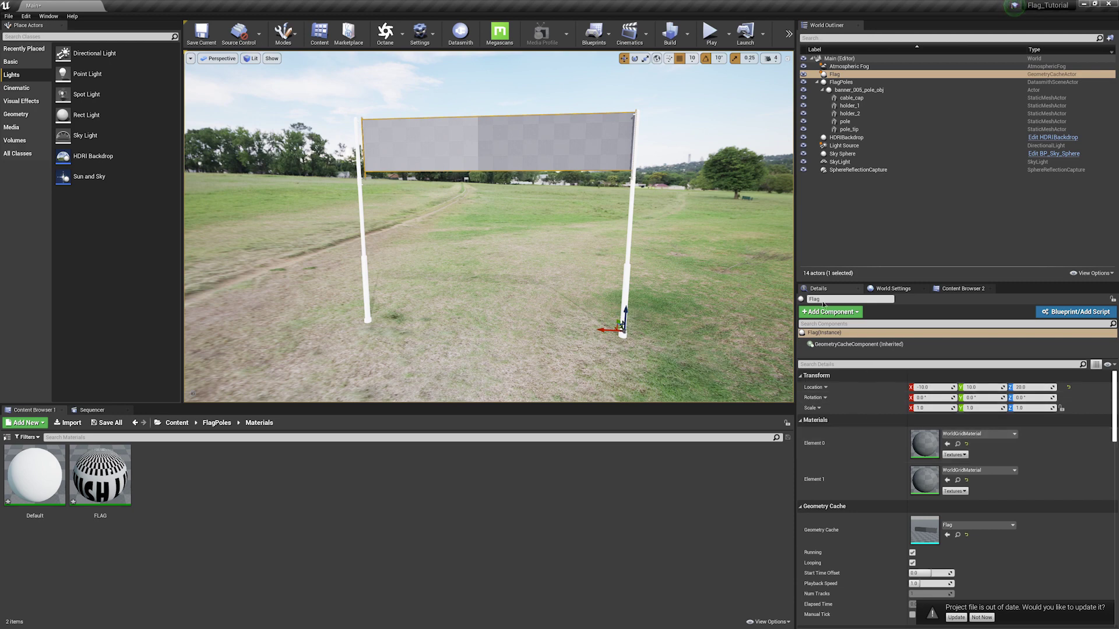
left_click_drag(130, 472, 926, 446)
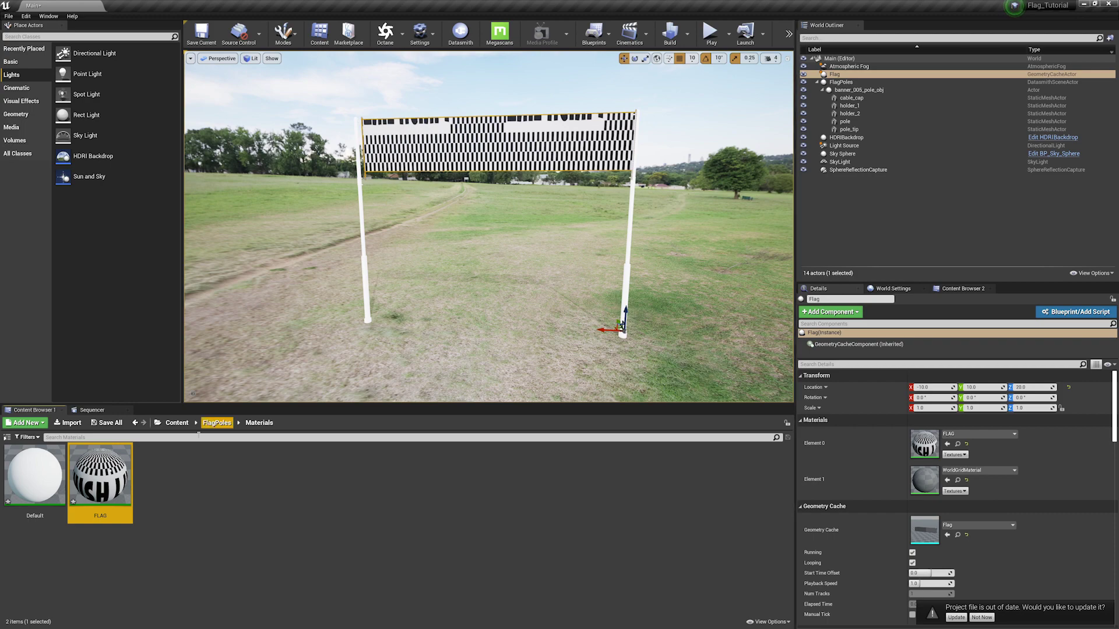
Step: Open the FLAG material and enable its Offset_U, Offset_V, Tile_U and Tile_V overrides
double_click(101, 473)
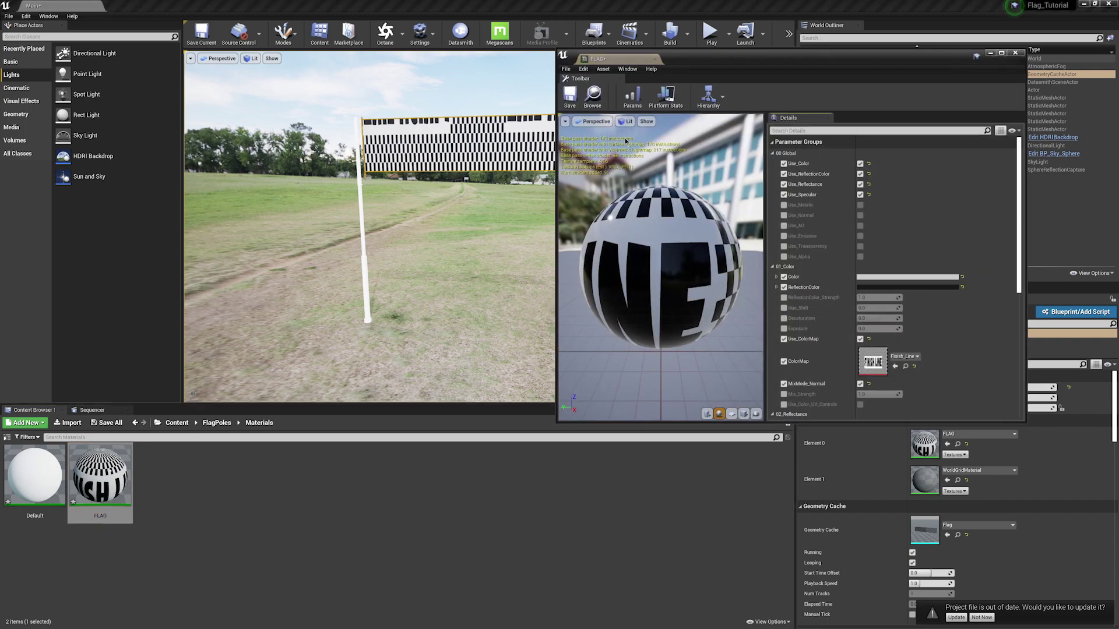
left_click_drag(701, 65, 778, 41)
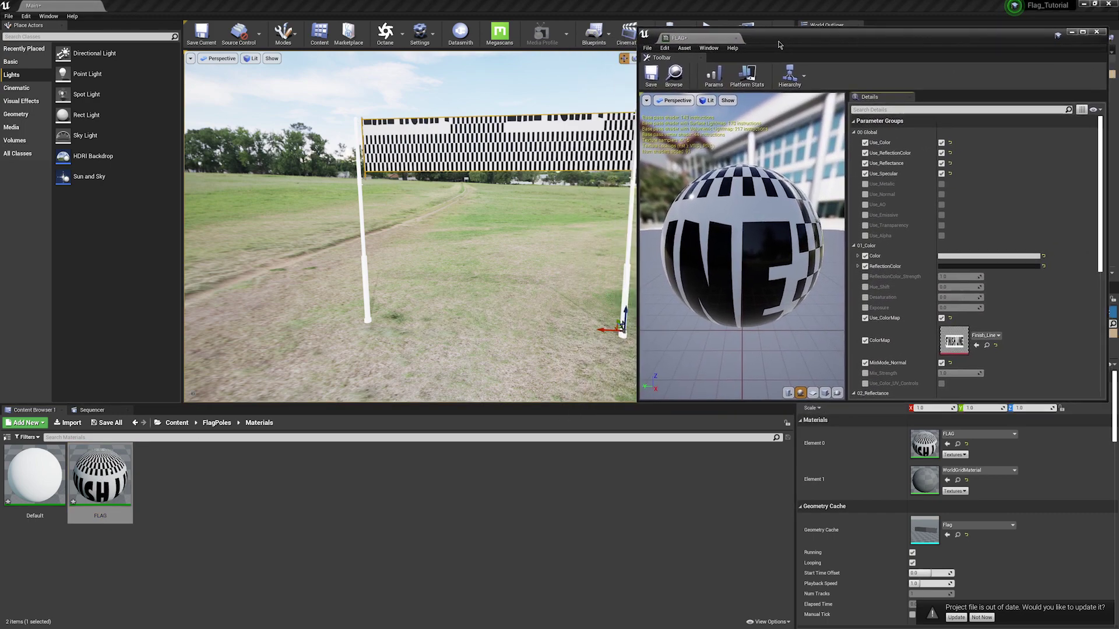
scroll(930, 279, "down", 3)
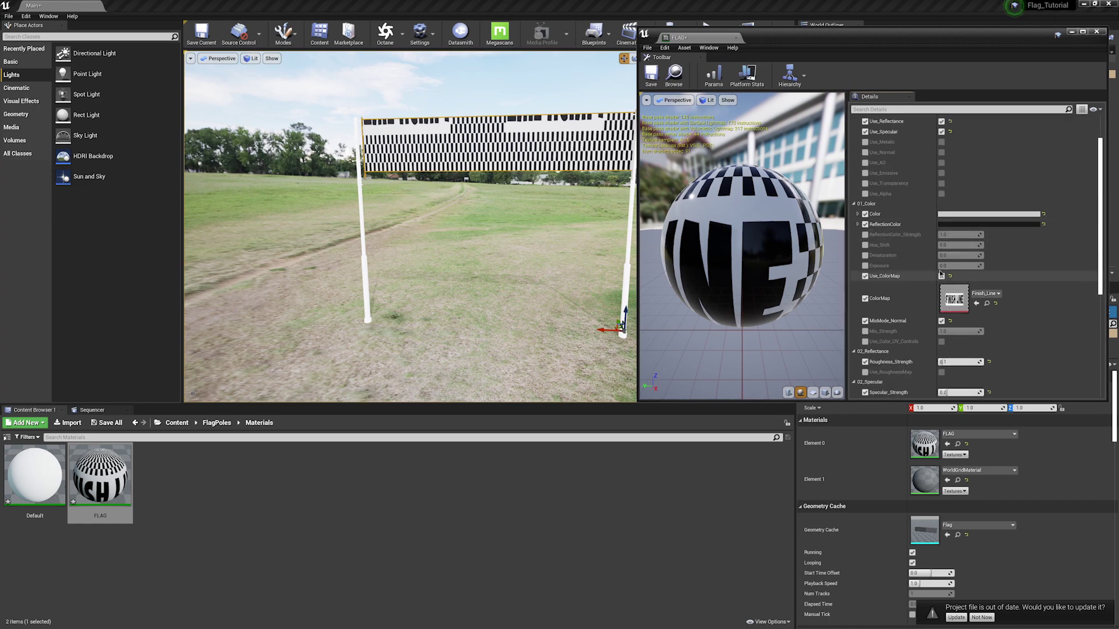
scroll(899, 222, "down", 3)
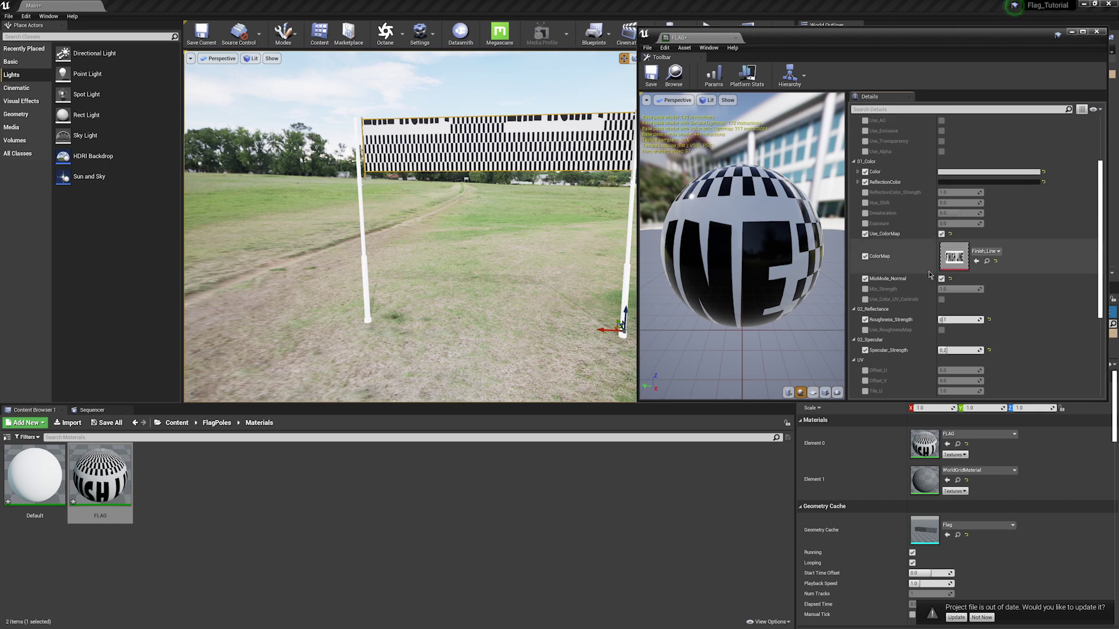
scroll(918, 272, "down", 5)
scroll(917, 272, "down", 2)
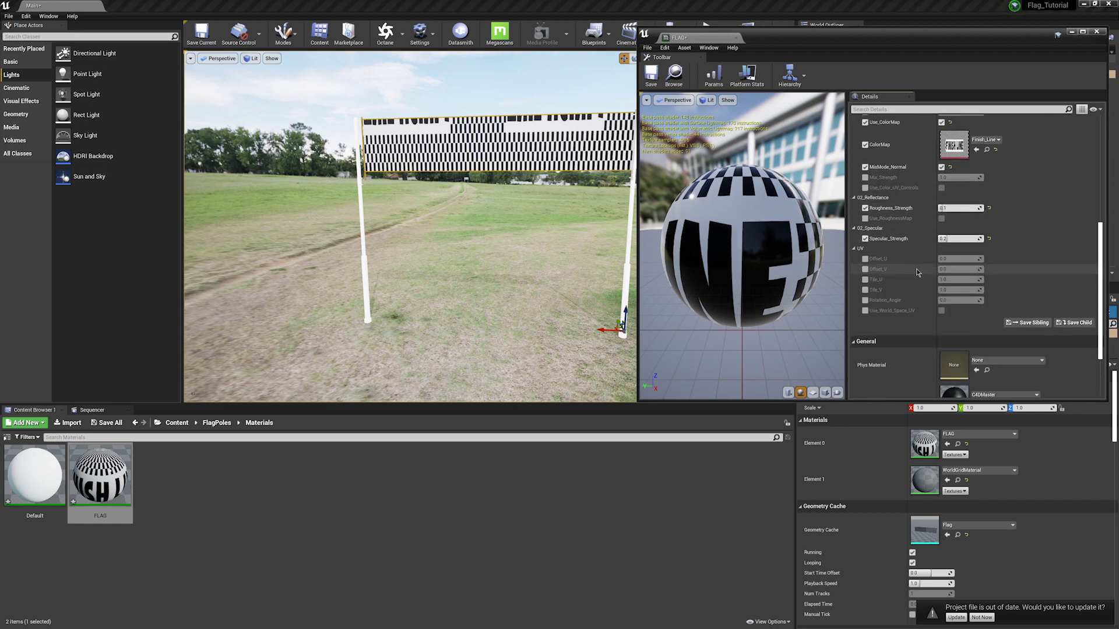
left_click(865, 258)
left_click(864, 269)
left_click(865, 280)
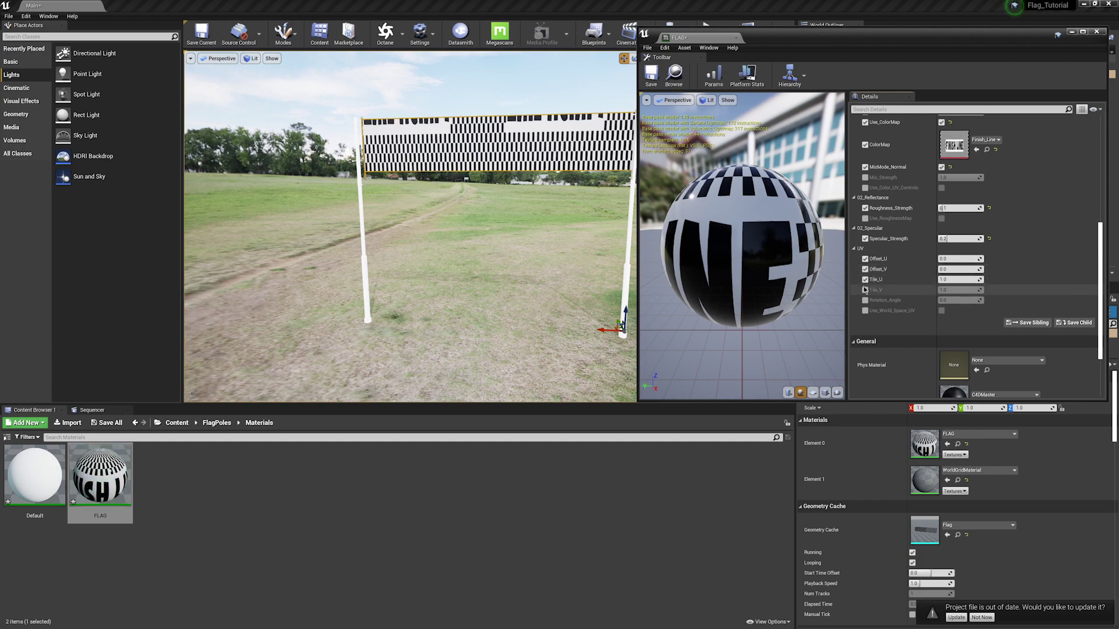
left_click(865, 289)
Step: Set the FLAG material's Tile_U to 0.7 and Tile_V to 2.0
left_click_drag(958, 280, 920, 280)
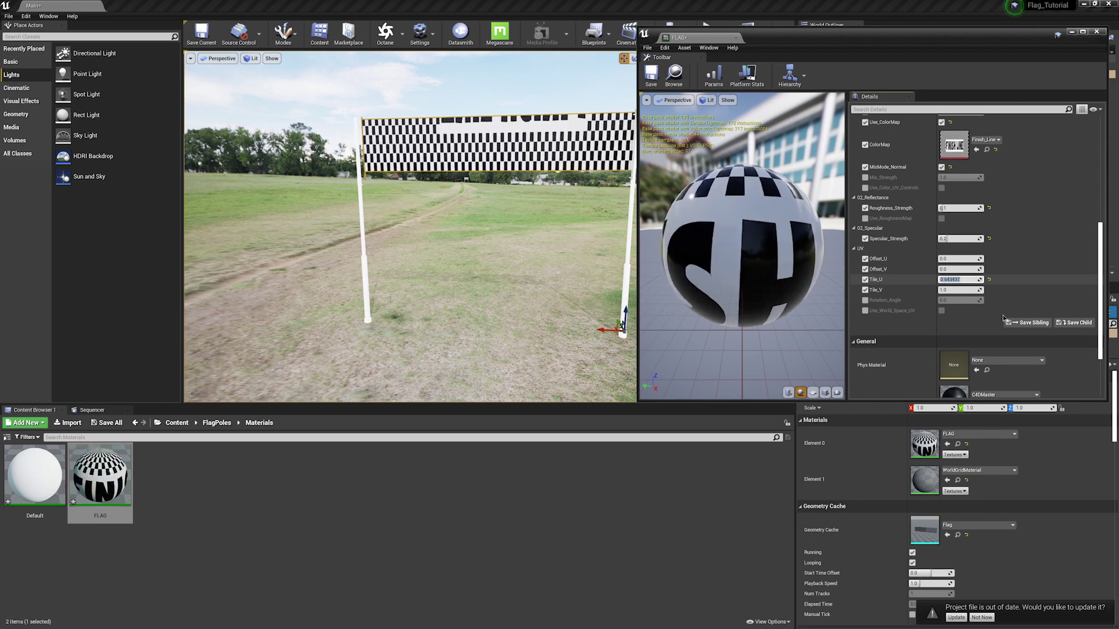
type("0.7")
key("Return")
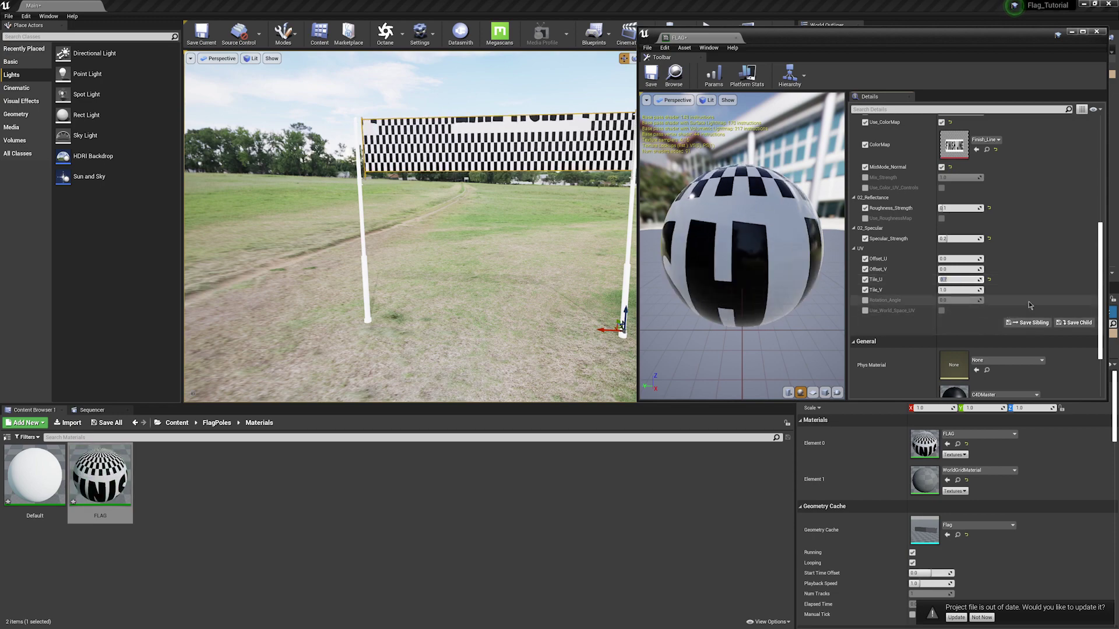
mouse_move(958, 289)
left_mouse_down()
mouse_move(947, 290)
mouse_move(978, 290)
left_mouse_up()
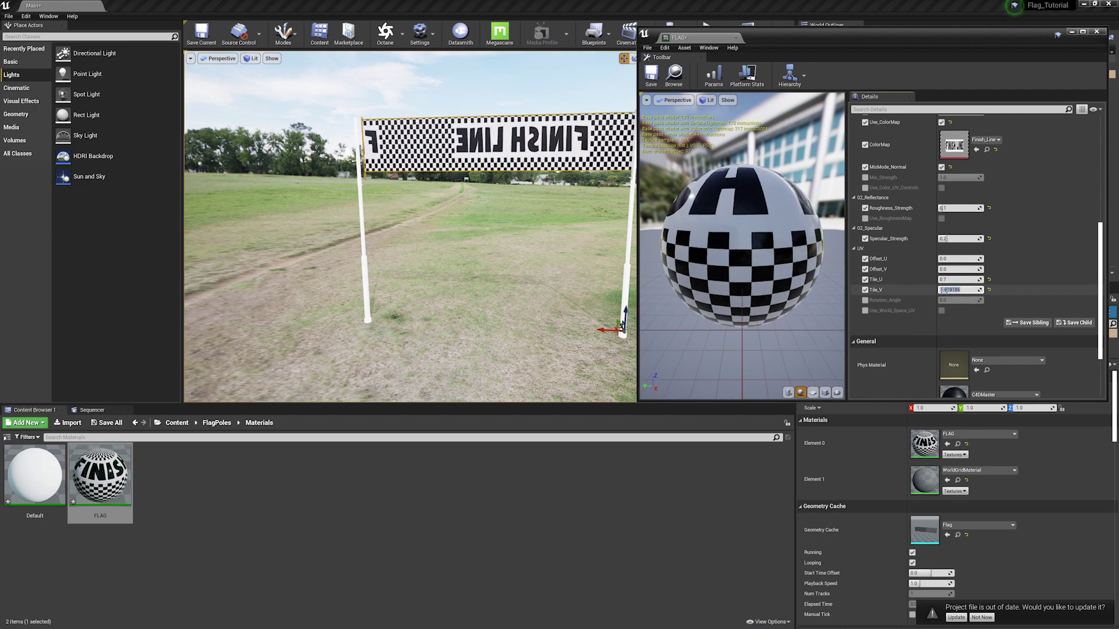
type("2")
key("Return")
Step: Slide Offset_U to about 0.22 to centre FINISH LINE, then save and close the material
mouse_move(408, 233)
right_mouse_down()
mouse_move(349, 233)
mouse_move(415, 231)
right_mouse_up()
mouse_move(958, 259)
left_mouse_down()
mouse_move(993, 259)
mouse_move(969, 269)
left_mouse_up()
right_click_drag(498, 221, 516, 220)
left_click(650, 78)
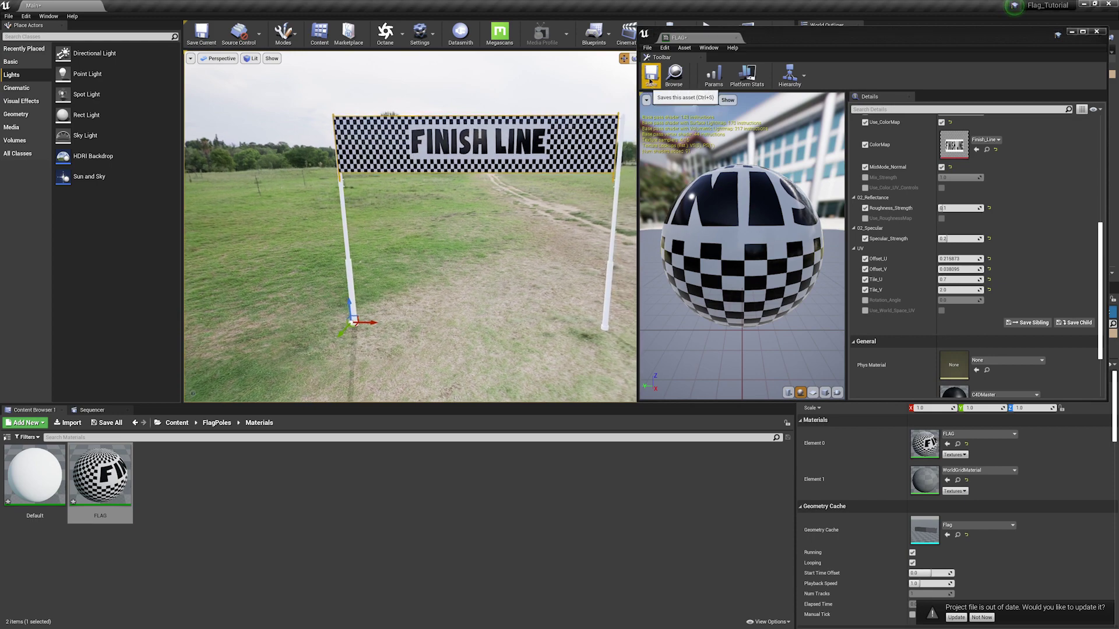
left_click(1096, 31)
right_click_drag(503, 256, 386, 271)
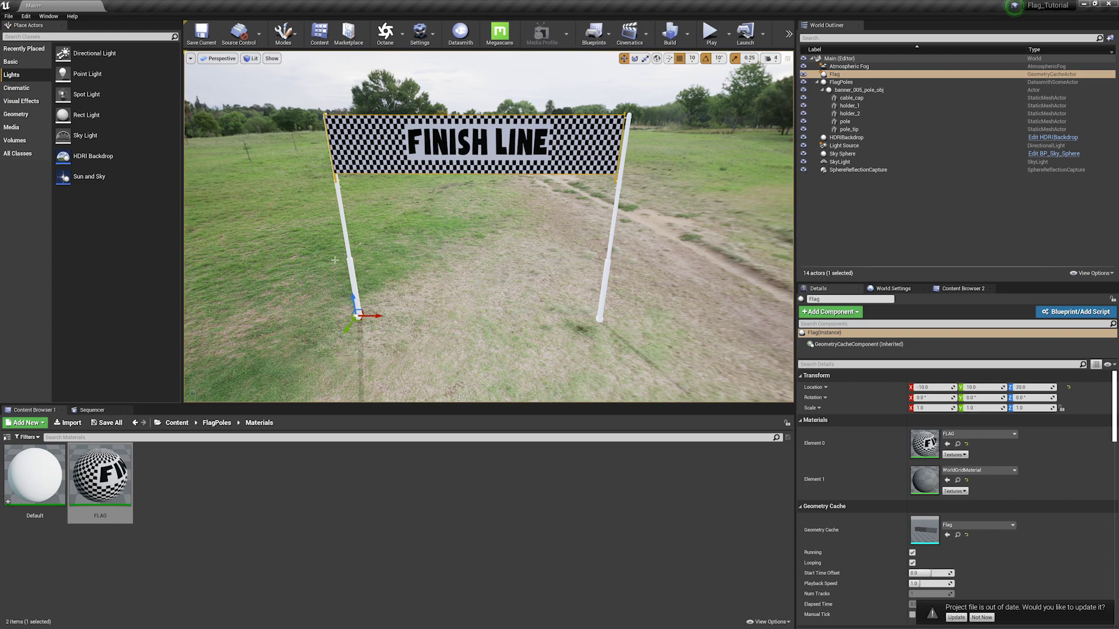
key("super")
Step: Launch Quixel Bridge and open the locally downloaded Steel surface under Metal
left_click(251, 377)
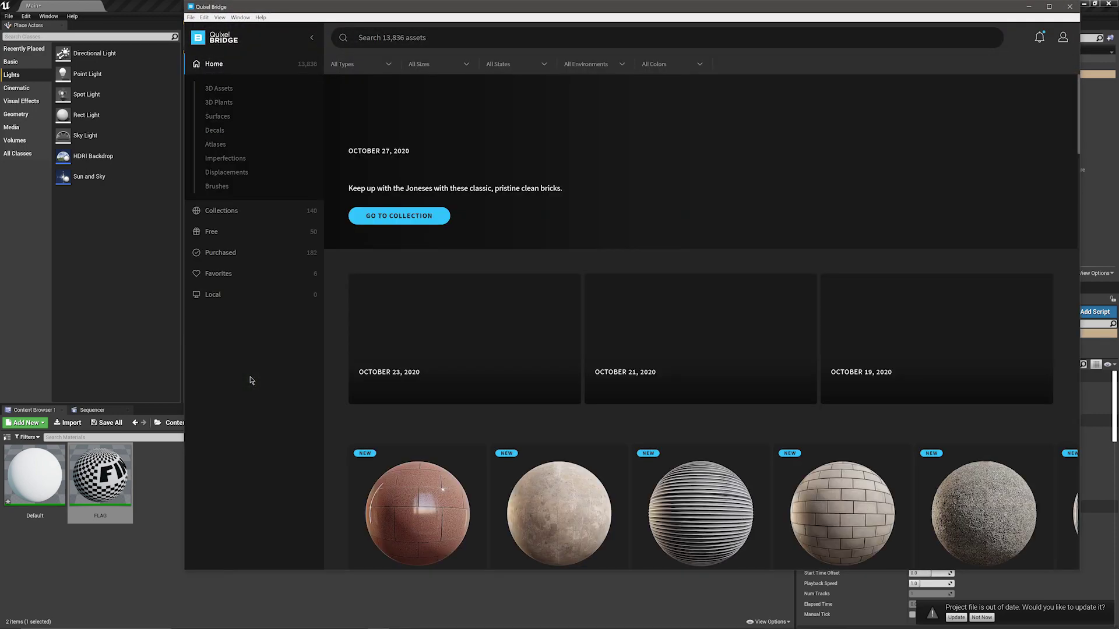
left_click(227, 303)
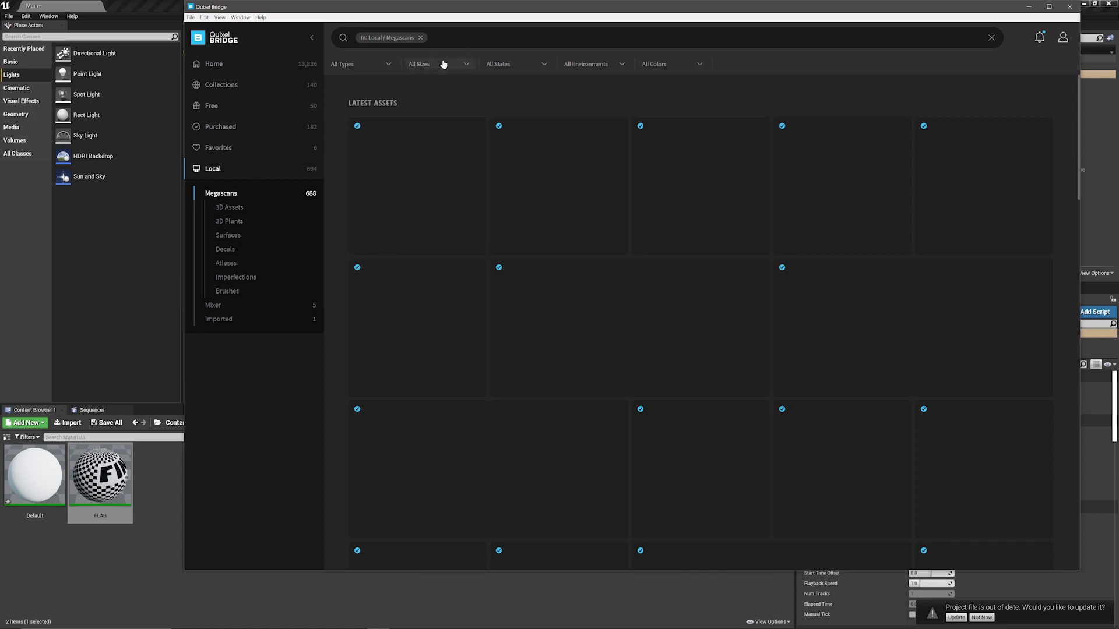
left_click(447, 40)
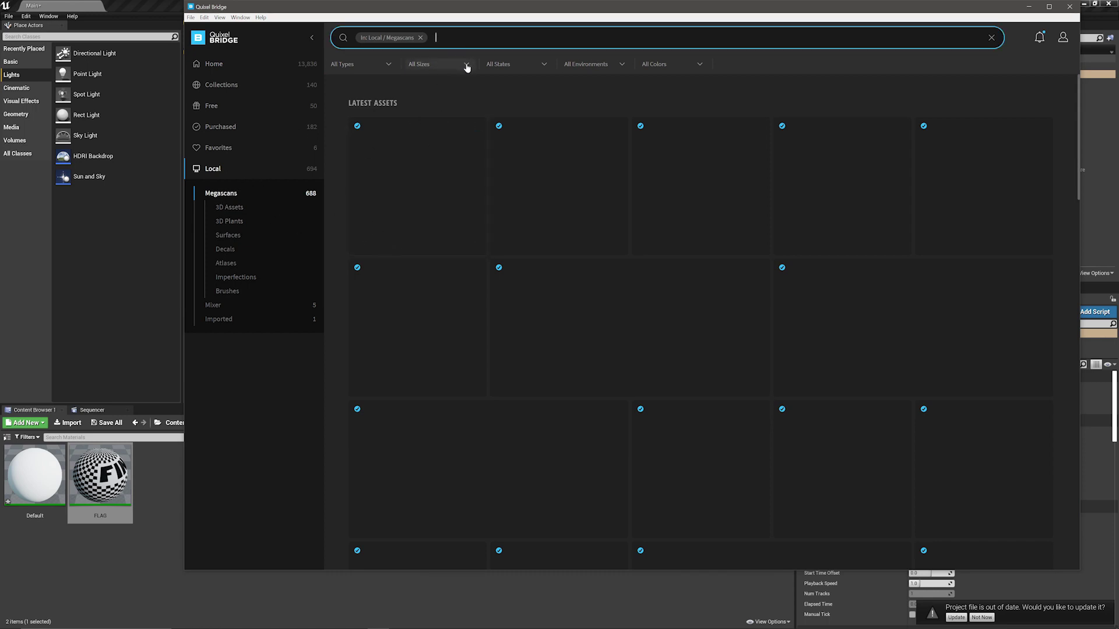
key("Return")
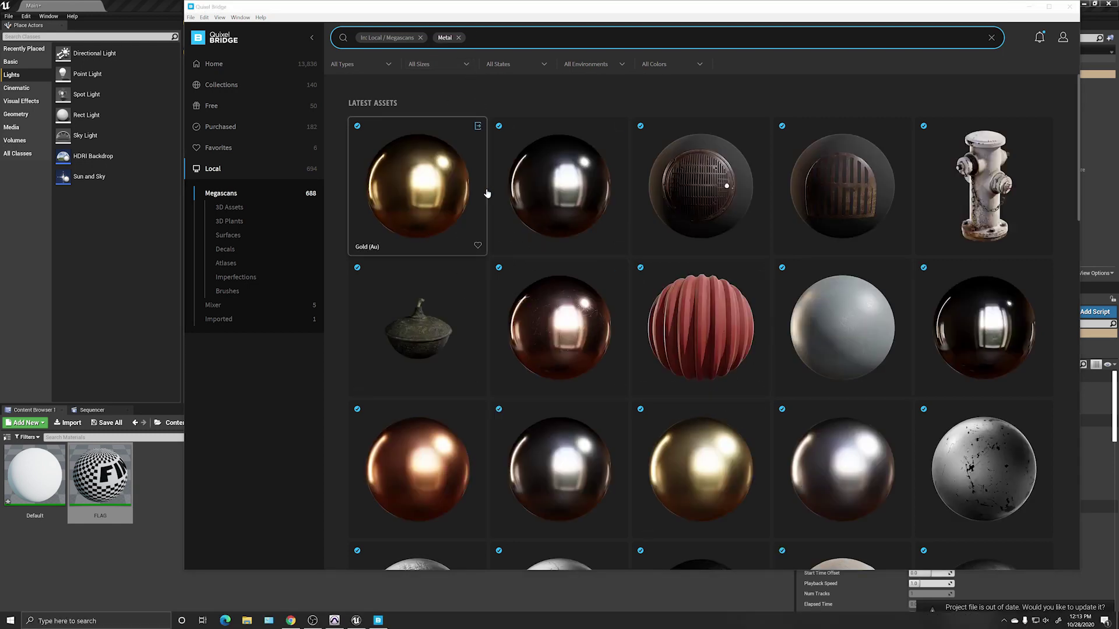
left_click(554, 196)
left_click_drag(637, 17, 569, 18)
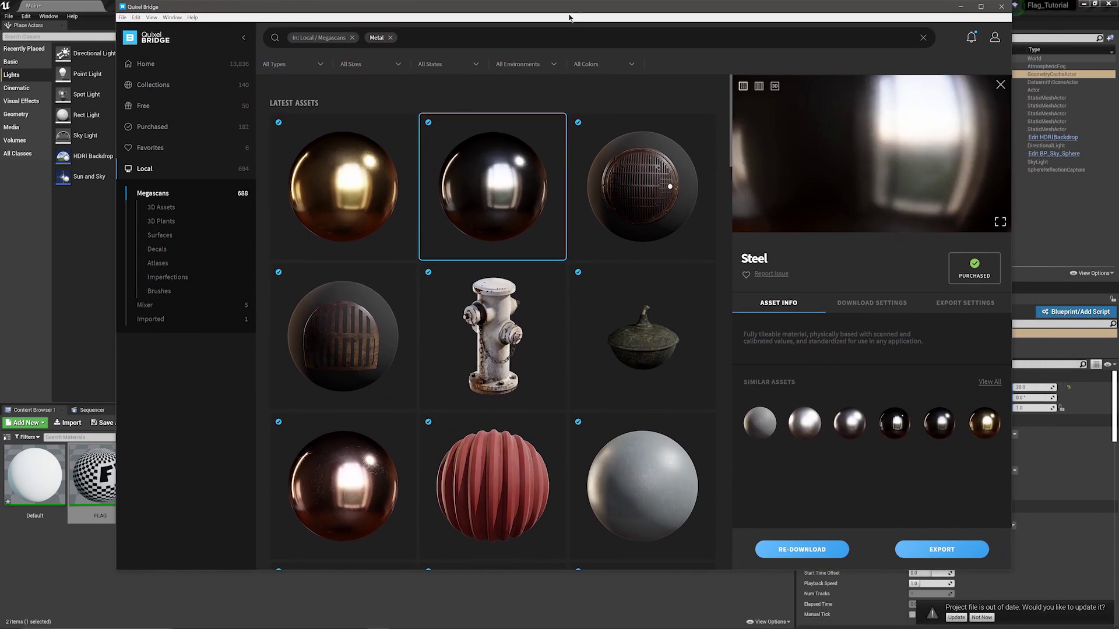
Step: Export the Steel surface with Unreal Engine 4.25 as target, then close Bridge
left_click(962, 305)
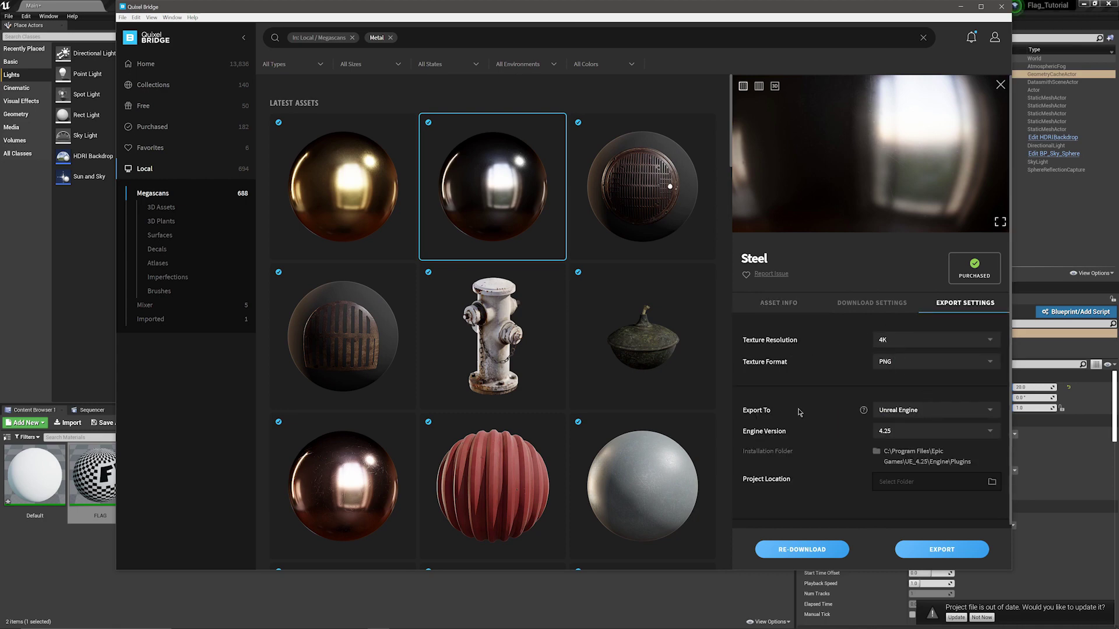
left_click(893, 410)
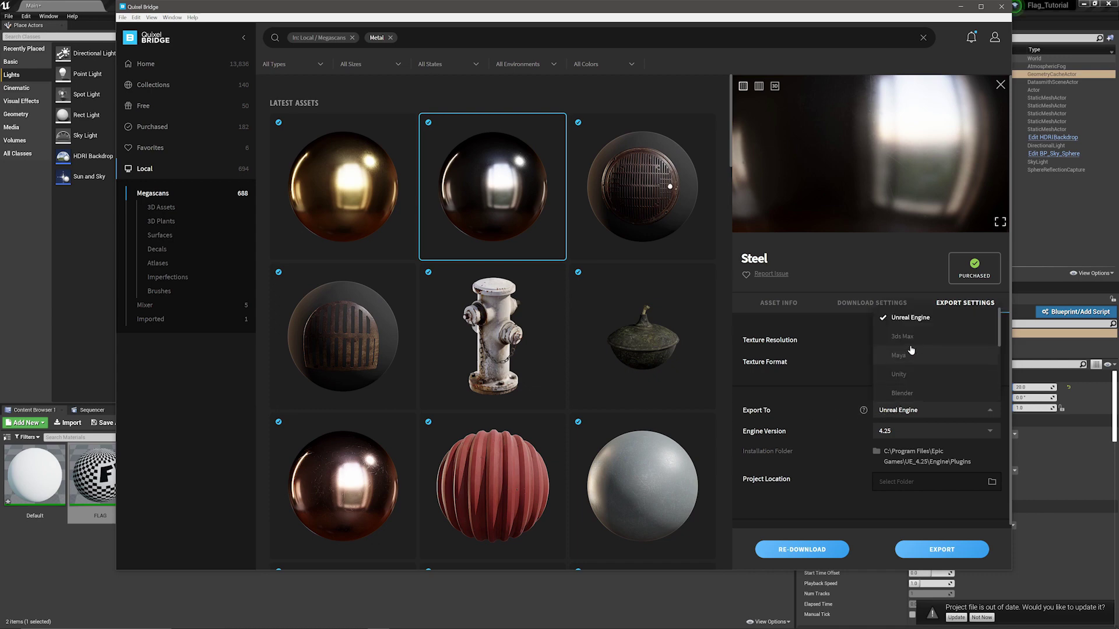
scroll(911, 350, "down", 1)
scroll(912, 349, "down", 1)
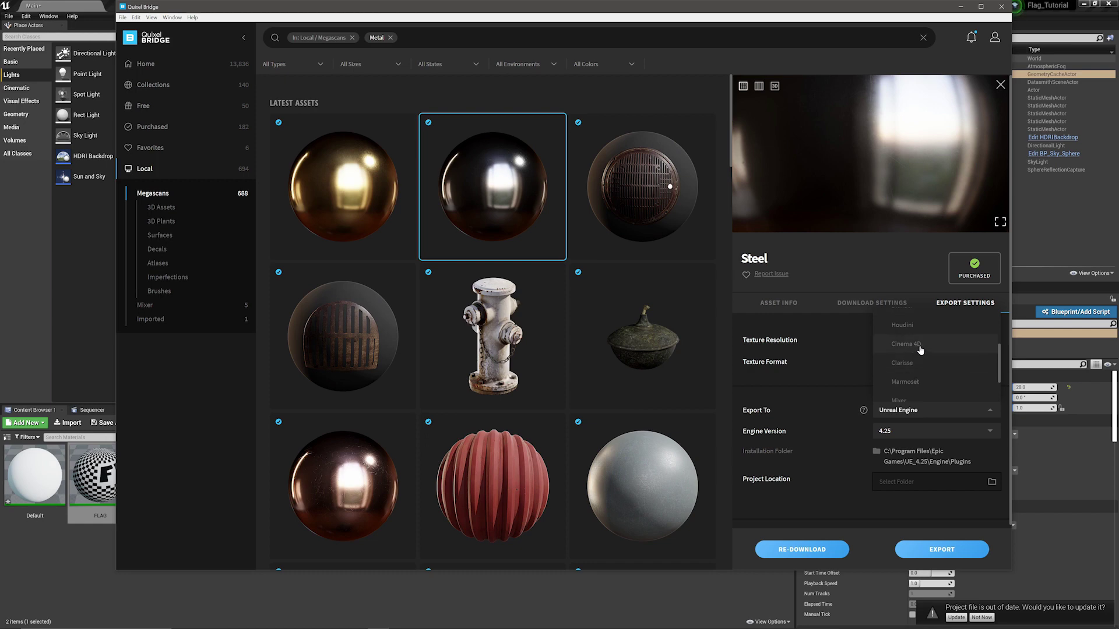
scroll(920, 353, "up", 2)
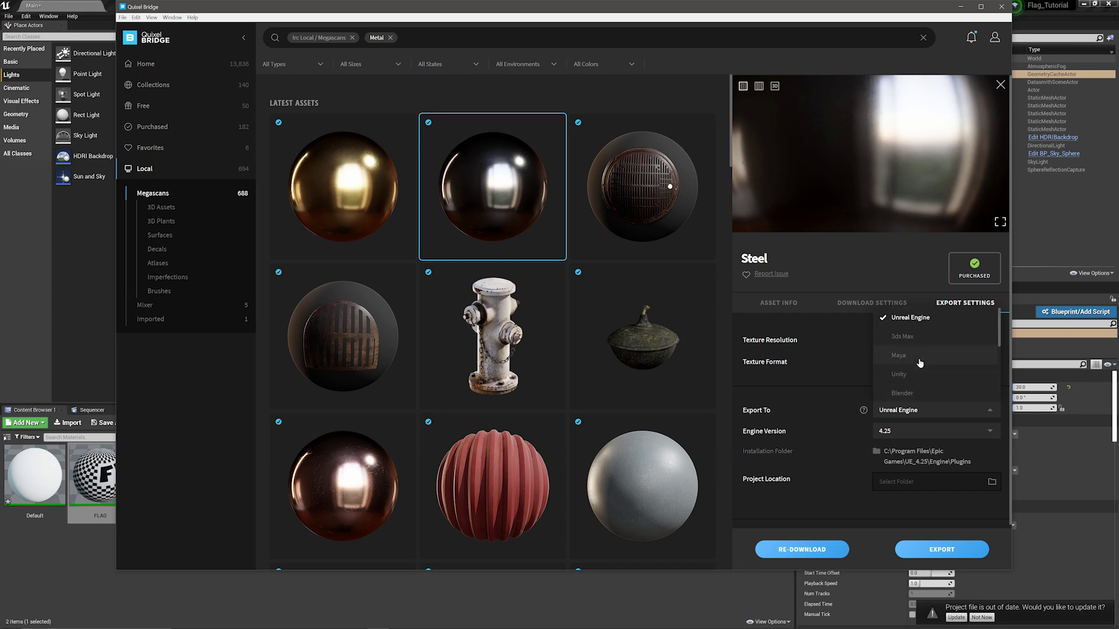
left_click(922, 321)
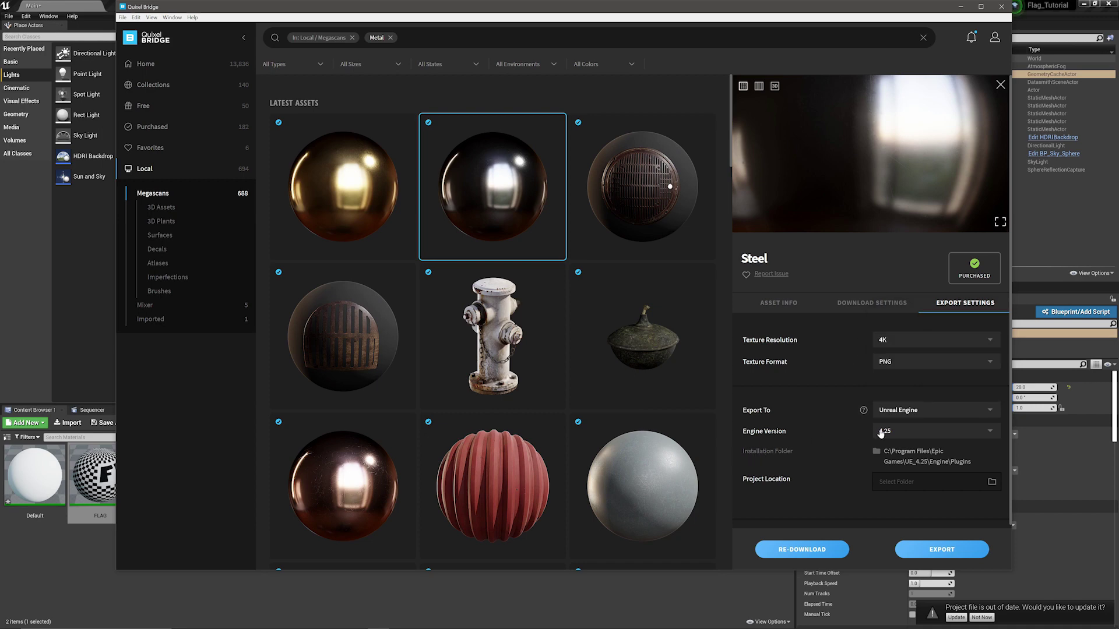
left_click(941, 549)
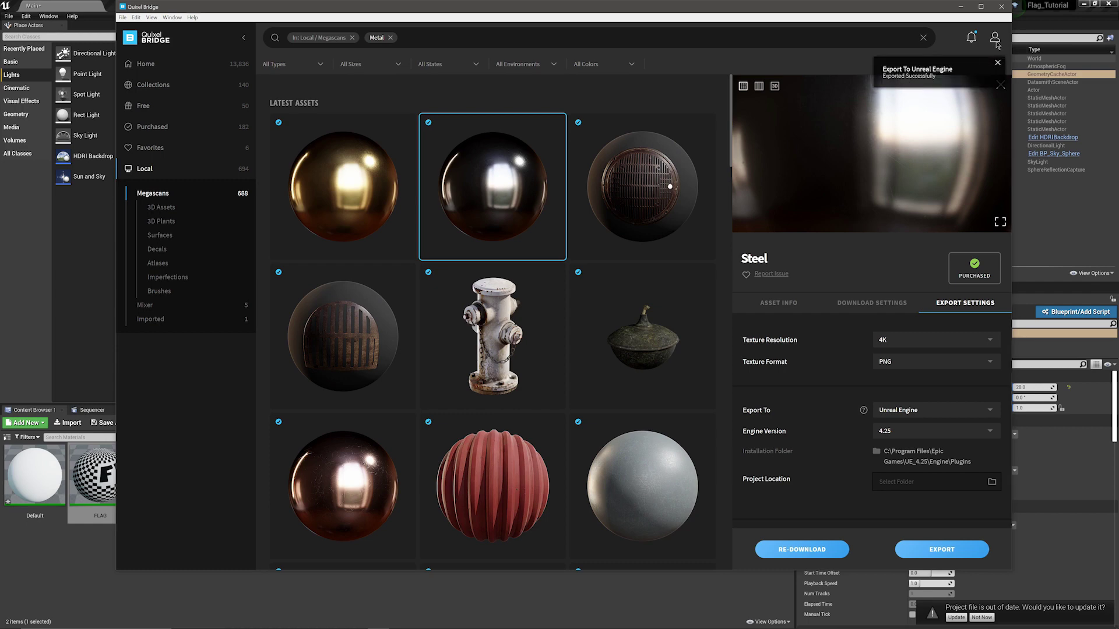
left_click(1002, 9)
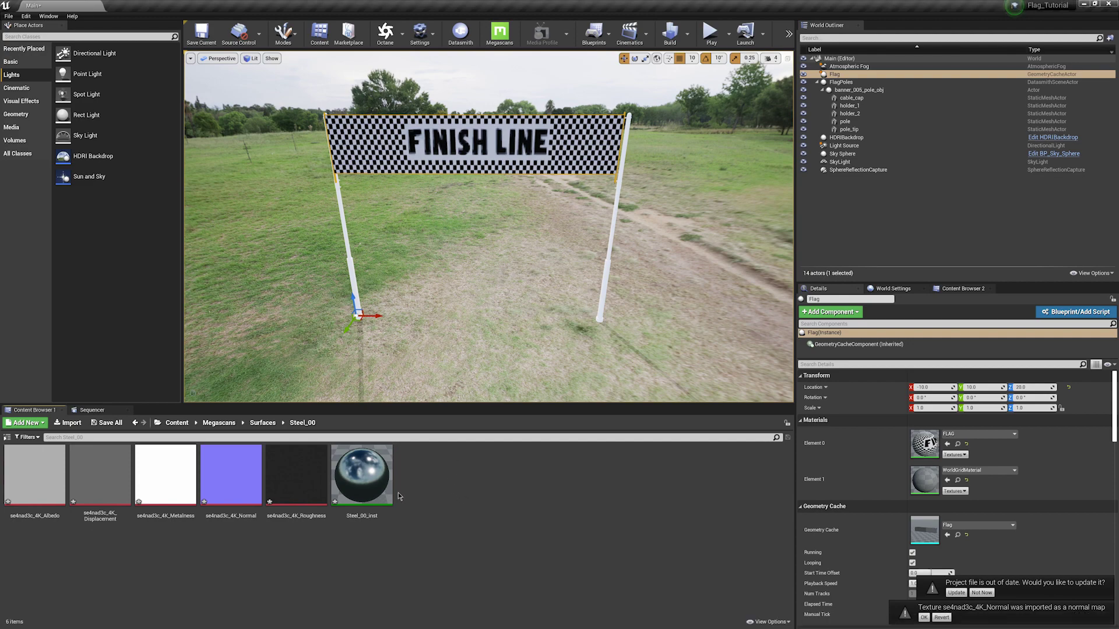
Step: Select pole parts cable_cap through pole_tip and drag Steel_00_inst onto their Element 0
left_click(451, 459)
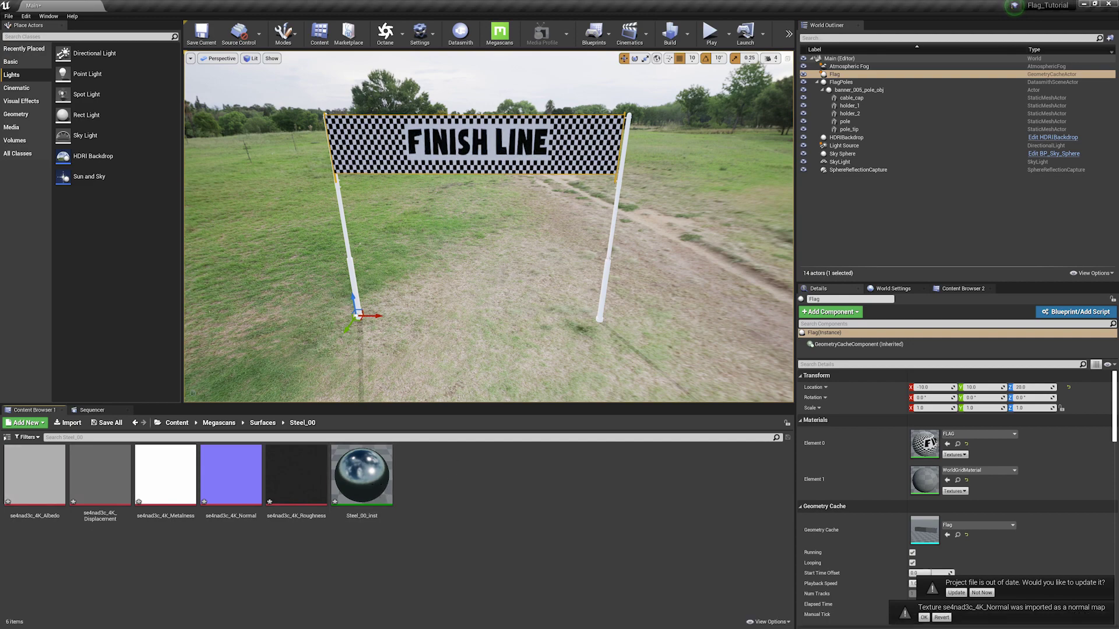
left_click(353, 274)
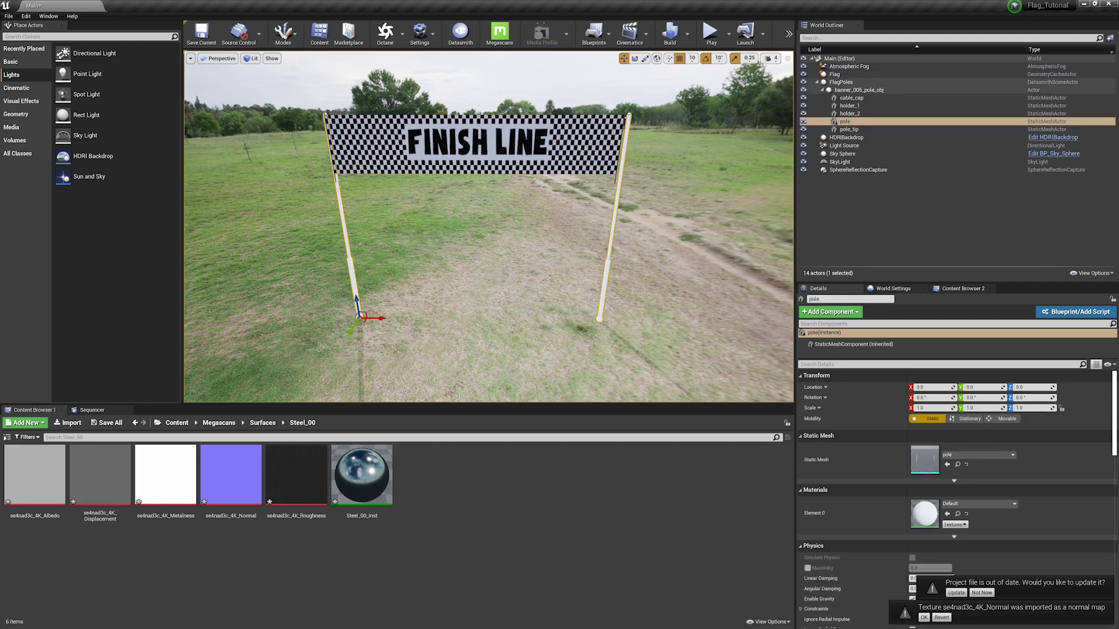
left_click(852, 99)
left_click(852, 129, "shift")
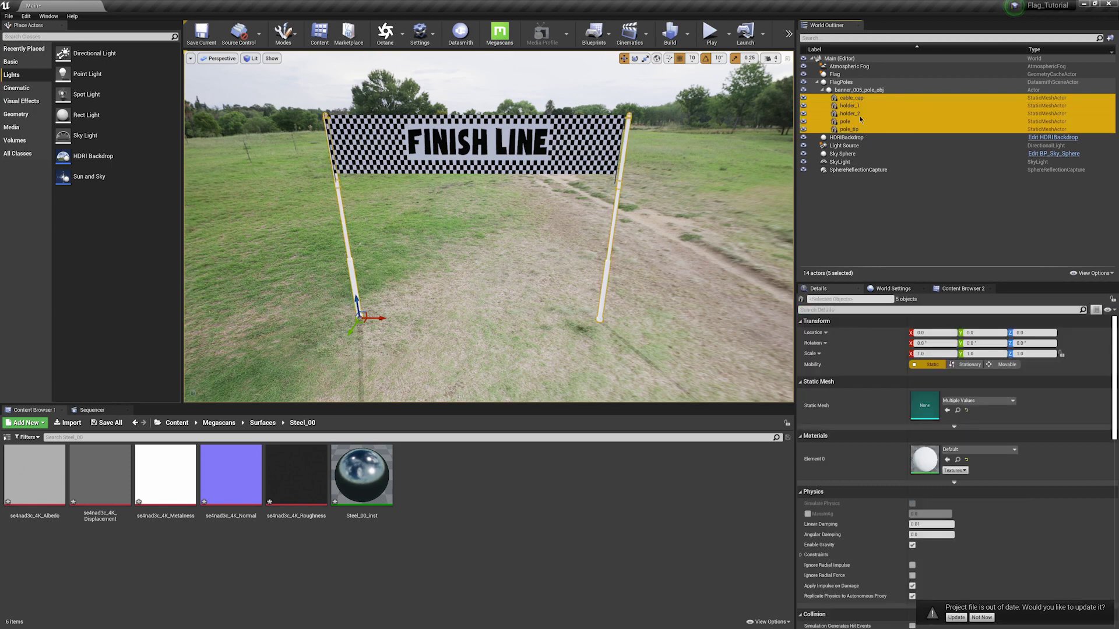
left_click(360, 474)
left_click_drag(361, 473, 926, 464)
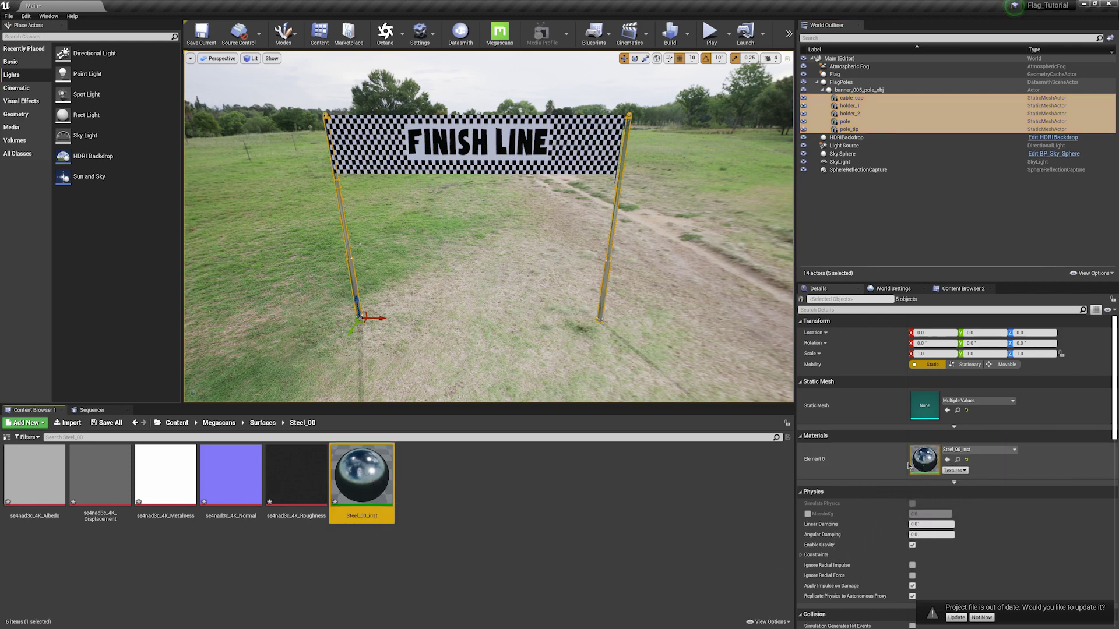
left_click(374, 218)
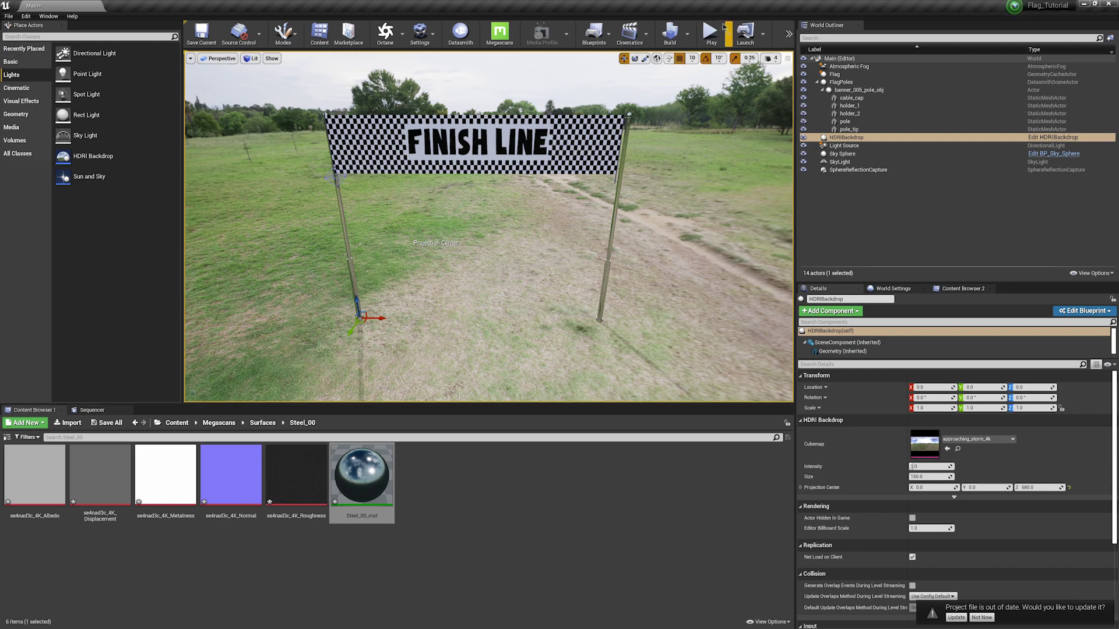
Step: Add a new level sequence and save it as NewLevelSequence
left_click(639, 36)
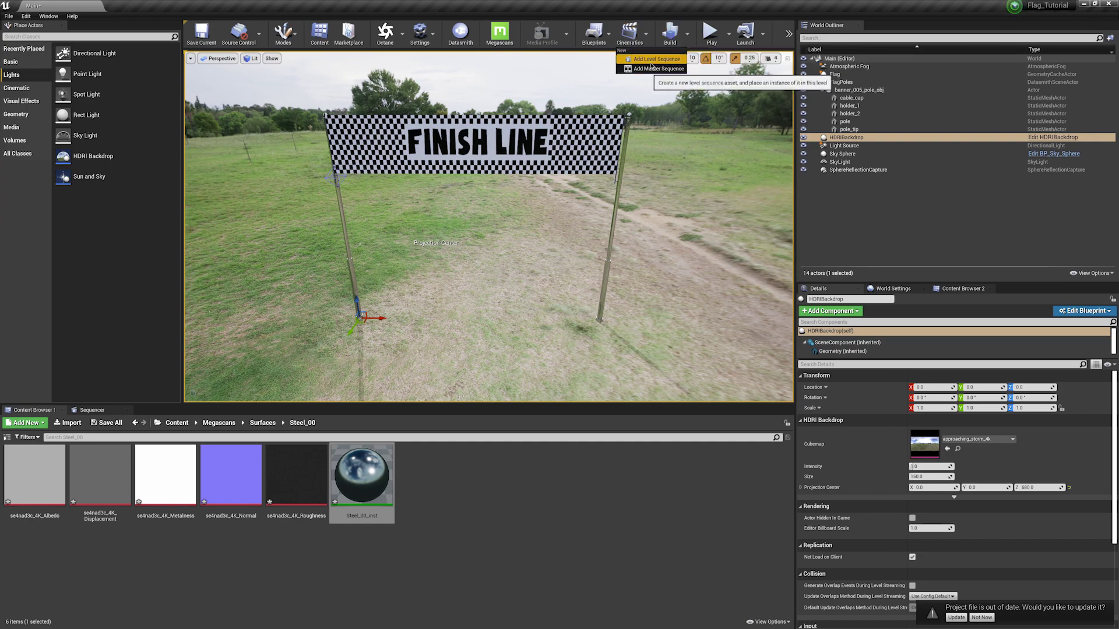
left_click(650, 60)
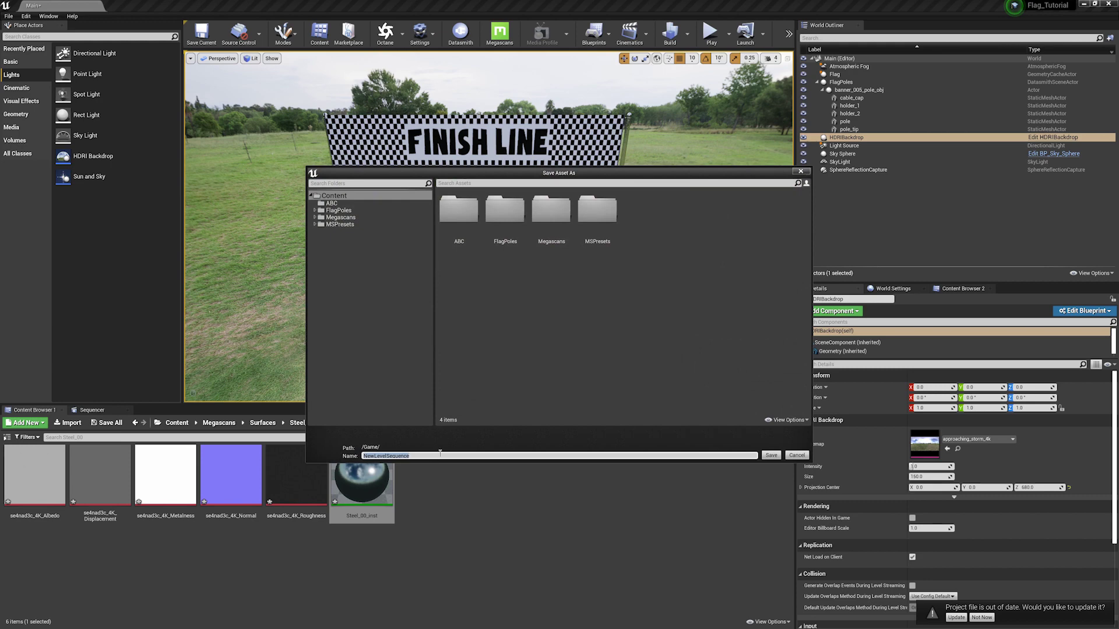
left_click(771, 455)
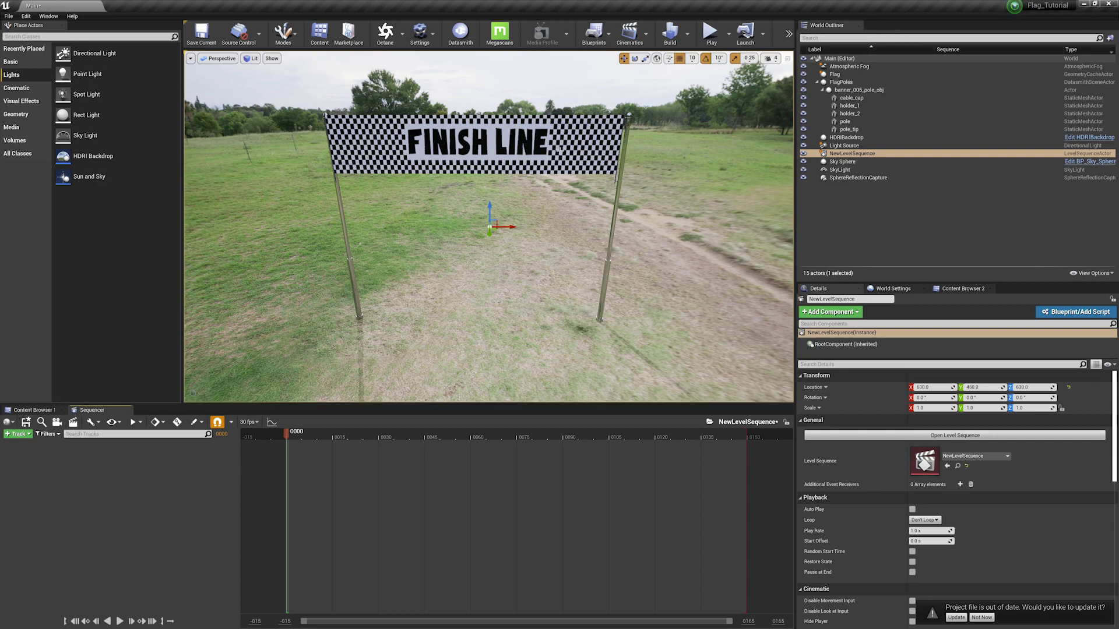
Step: Add the Flag actor to Sequencer with a Geometry Cache track
left_click(828, 75)
left_click_drag(827, 77, 187, 494)
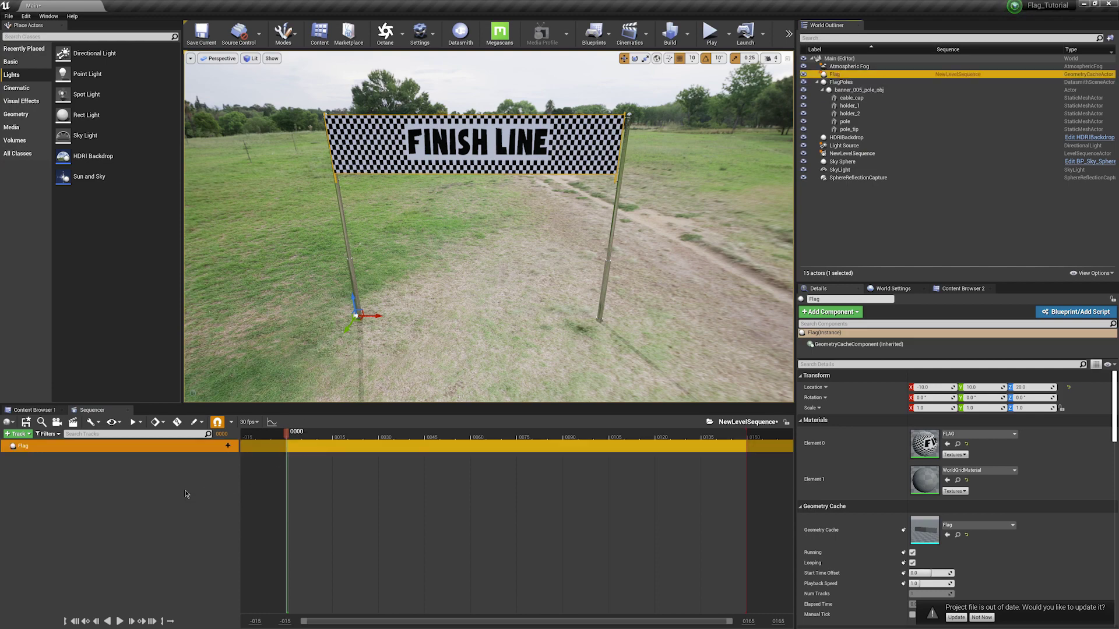
left_click(220, 446)
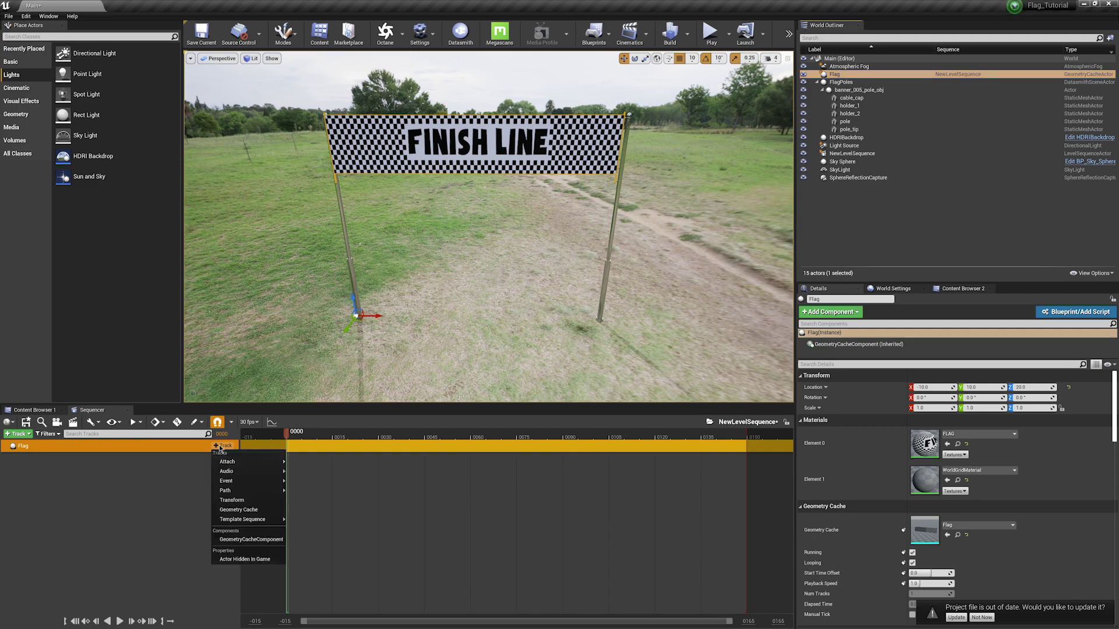
left_click(249, 510)
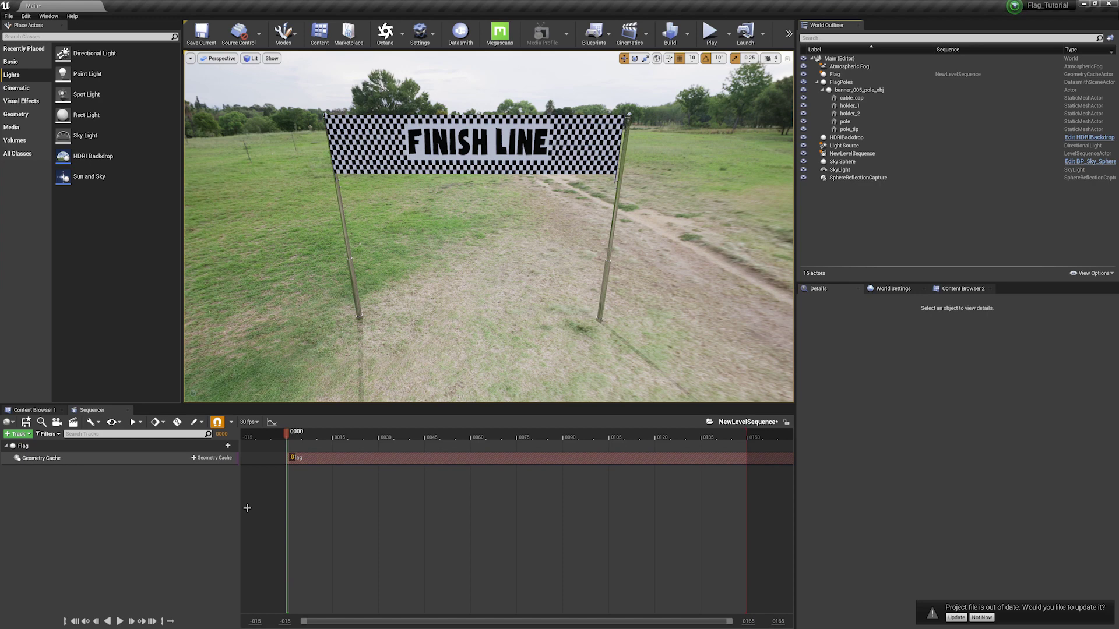
Step: Set the sequence end frame and playback range end to 300
left_click(432, 566)
left_click(749, 621)
type("300")
key("Return")
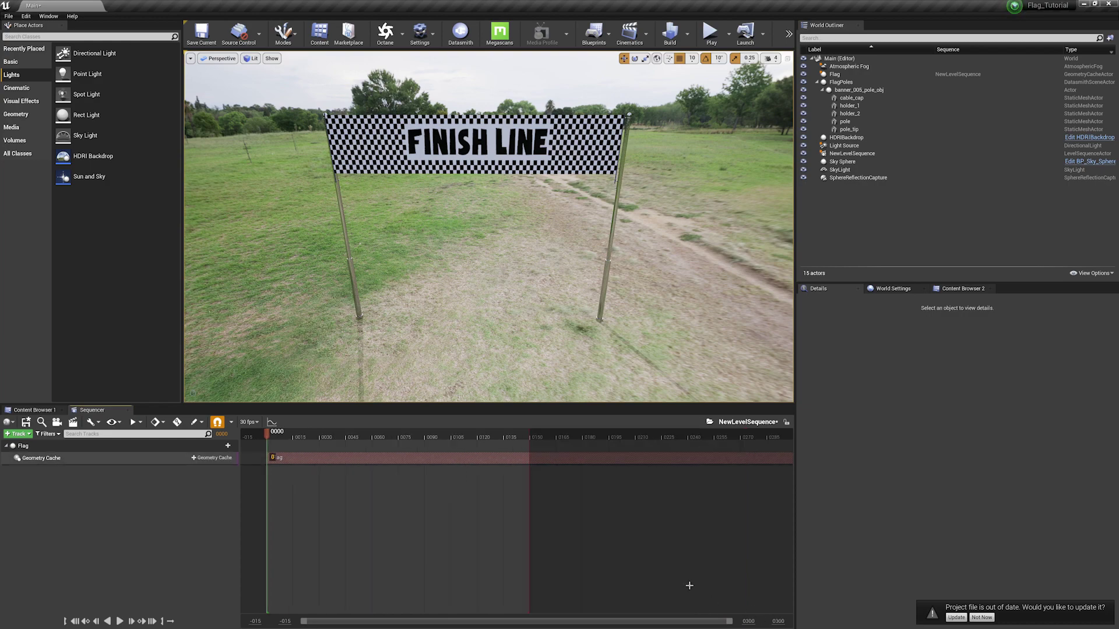
left_click(784, 434)
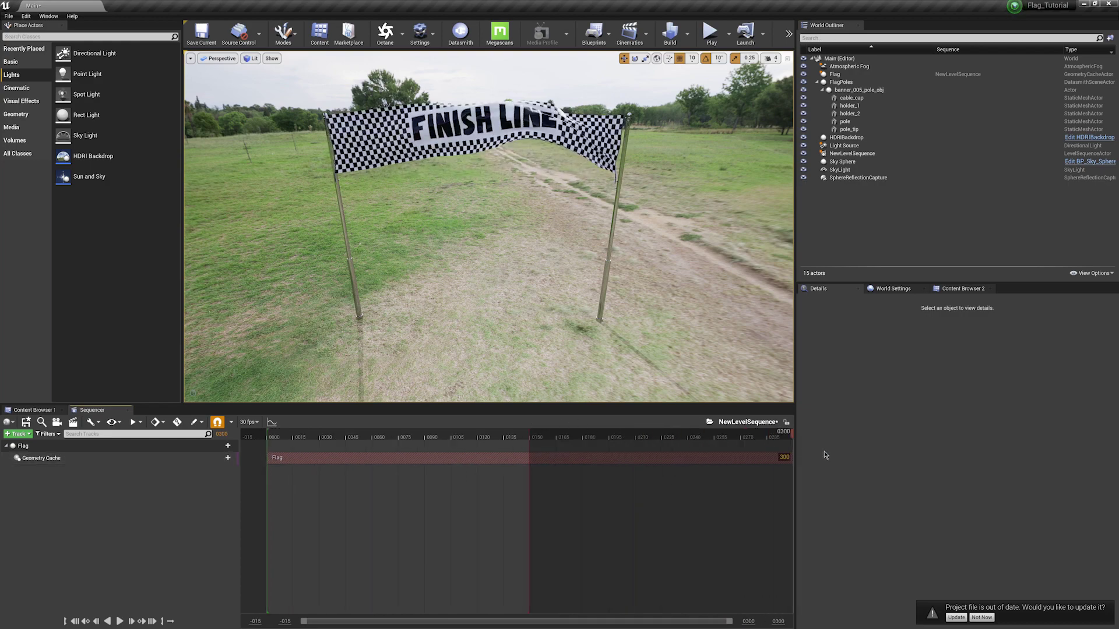
left_click(163, 621)
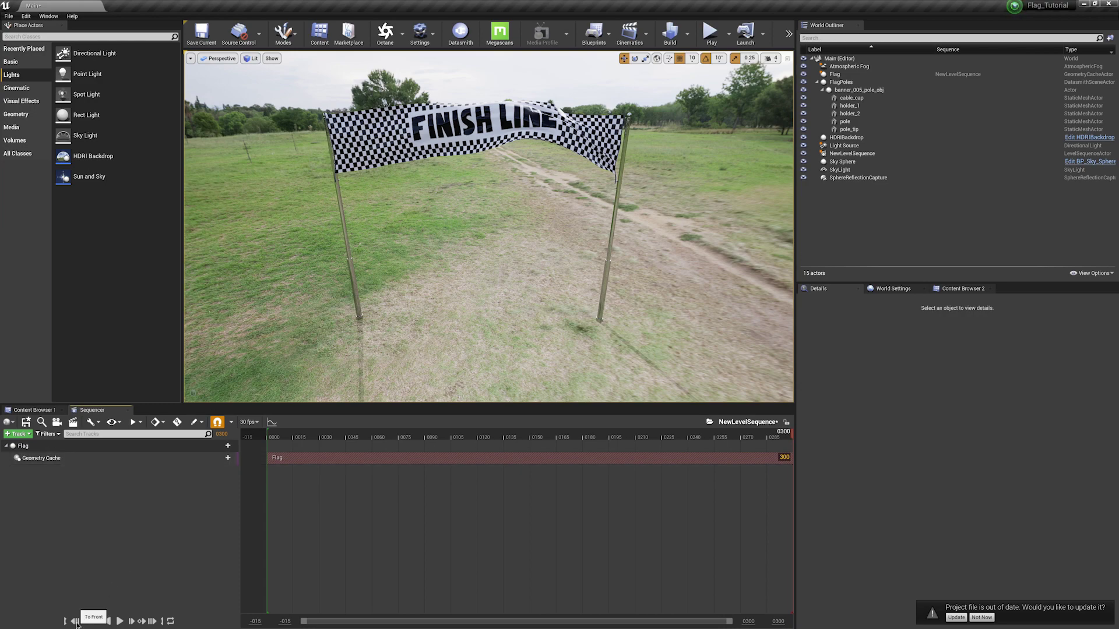
Step: Play the flag animation from the start and orbit around the waving banner
left_click(76, 622)
left_click(120, 622)
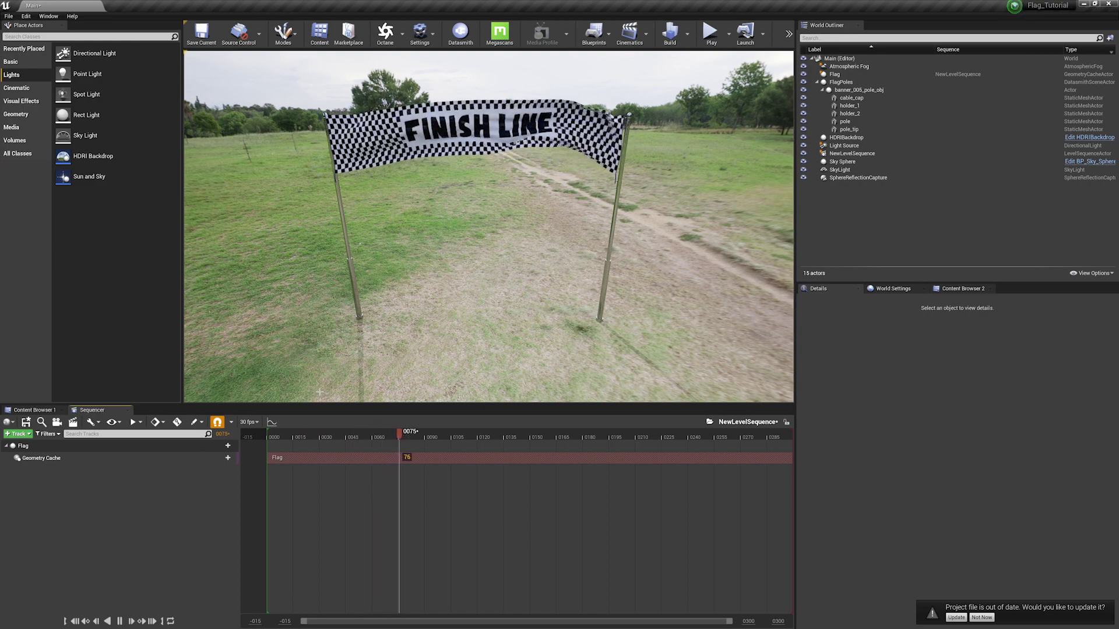
left_click_drag(489, 233, 221, 233, "alt")
mouse_move(542, 191)
left_mouse_down("alt")
mouse_move(513, 192)
mouse_move(542, 191)
left_mouse_up("alt")
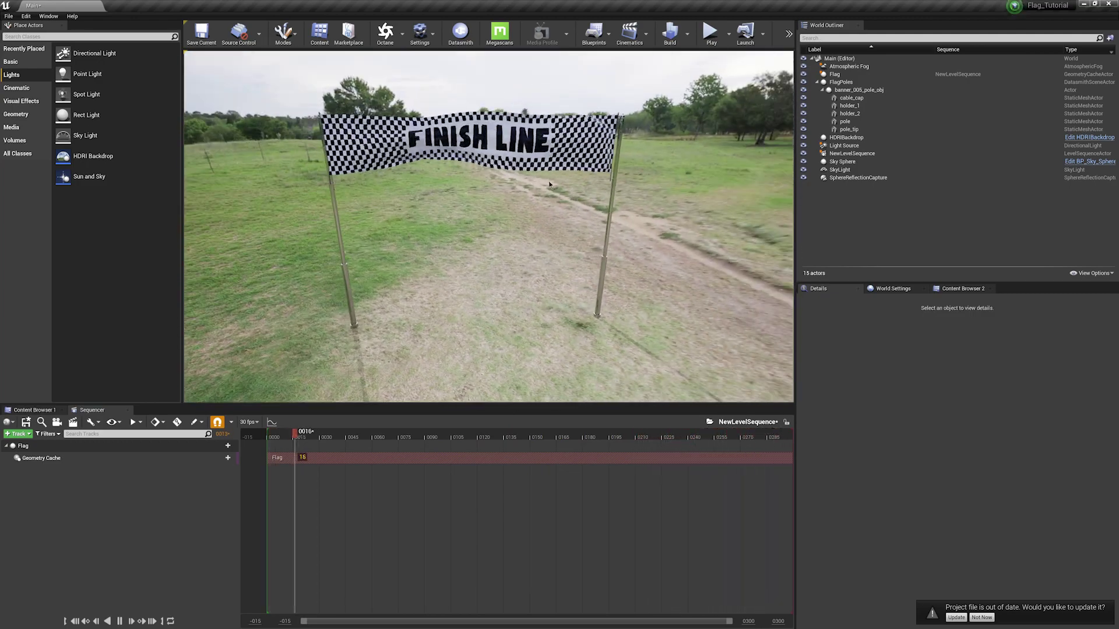
scroll(484, 208, "down", 5)
scroll(484, 207, "up", 5)
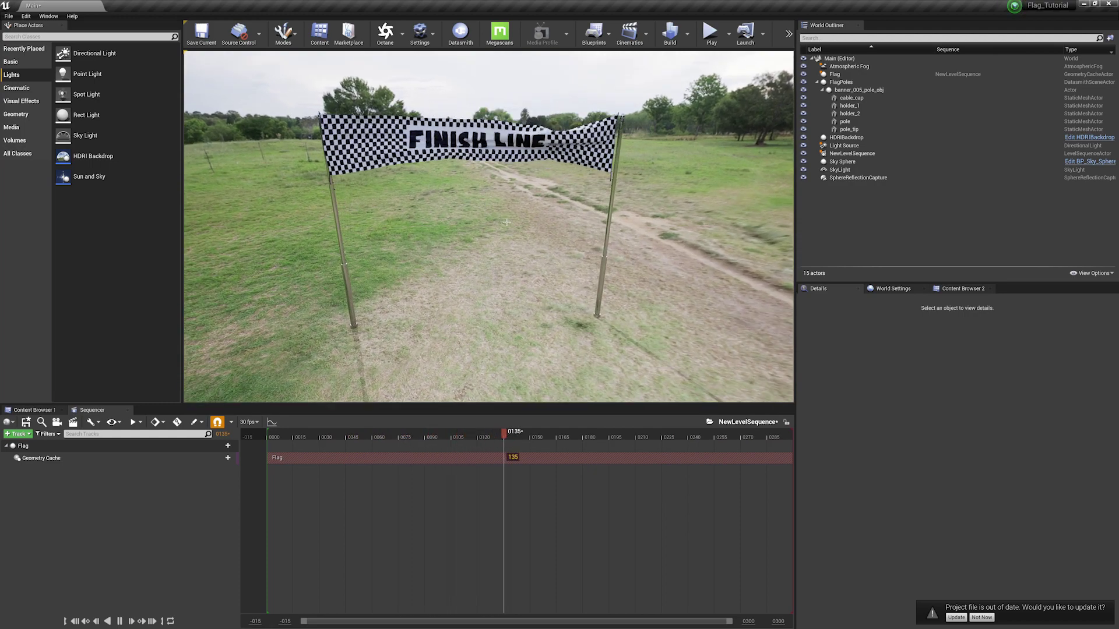